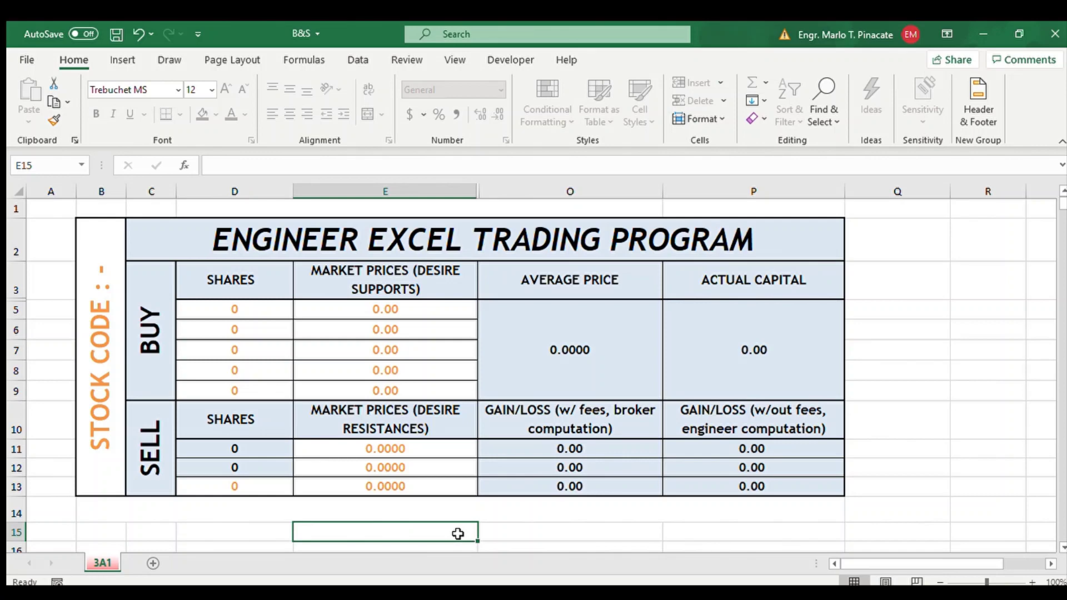
- Look over the ENGINEER EXCEL TRADING PROGRAM title, BUY entries and AVERAGE PRICE result
left_click(277, 343)
left_click(264, 239)
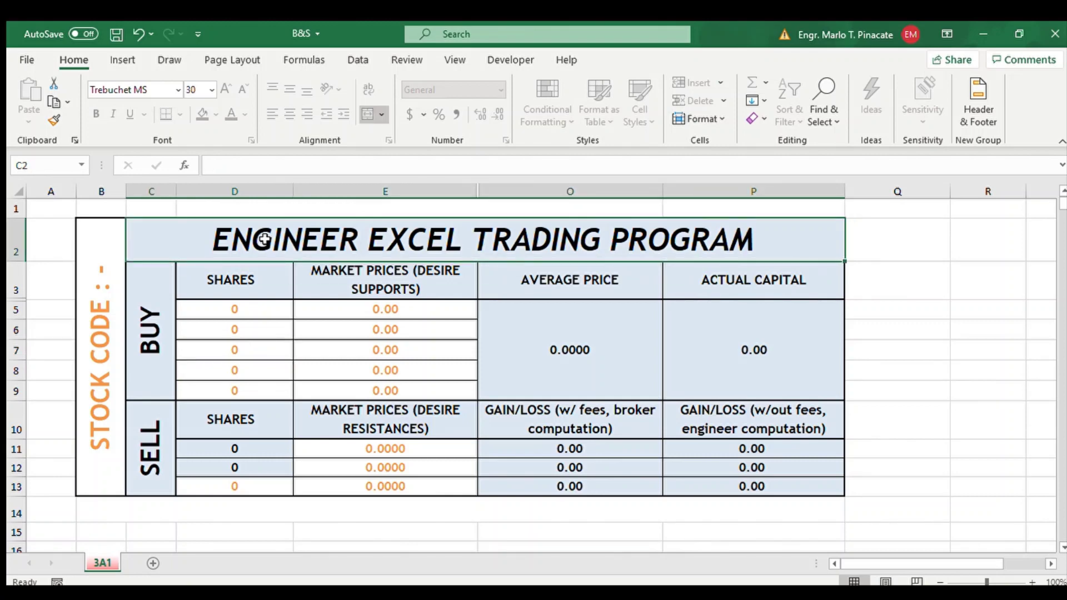
left_click(236, 331)
key("Left")
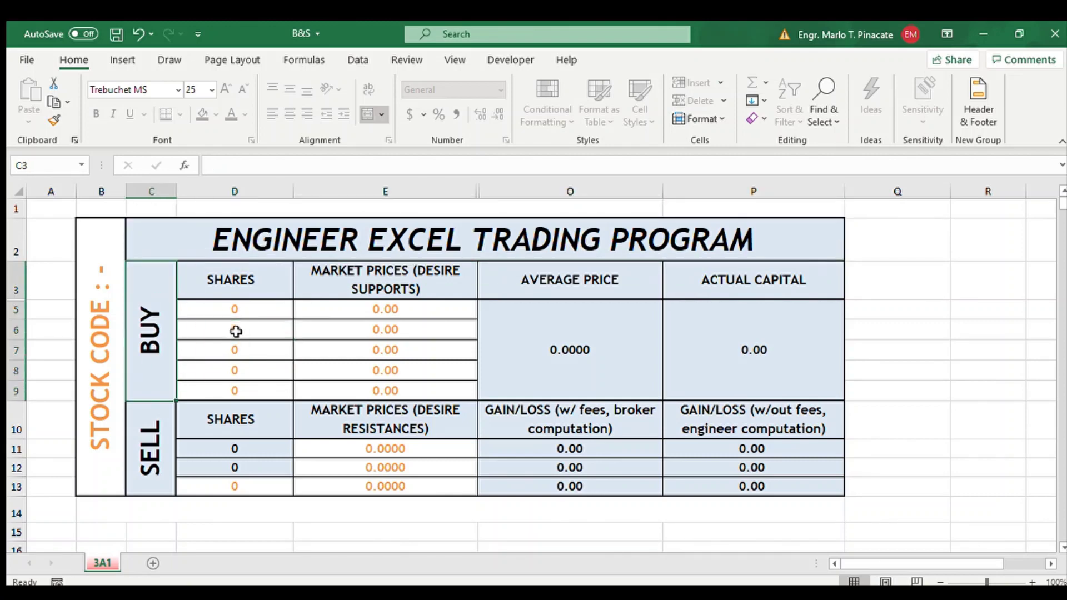
key("Left")
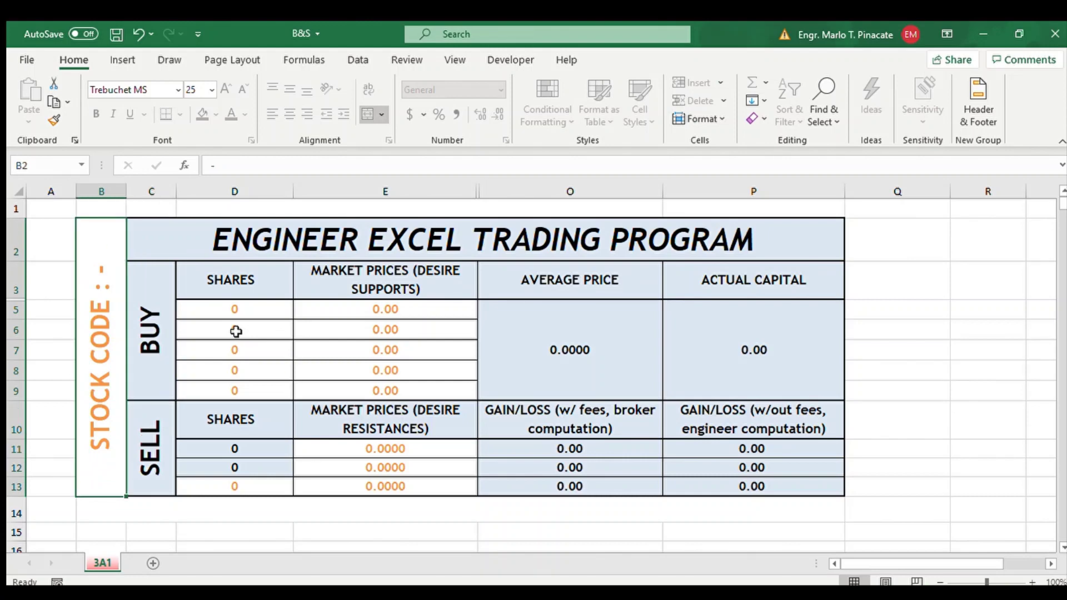
key("Right")
key("Left")
key("Right")
key("Left")
key("Right")
key("Left")
key("Right")
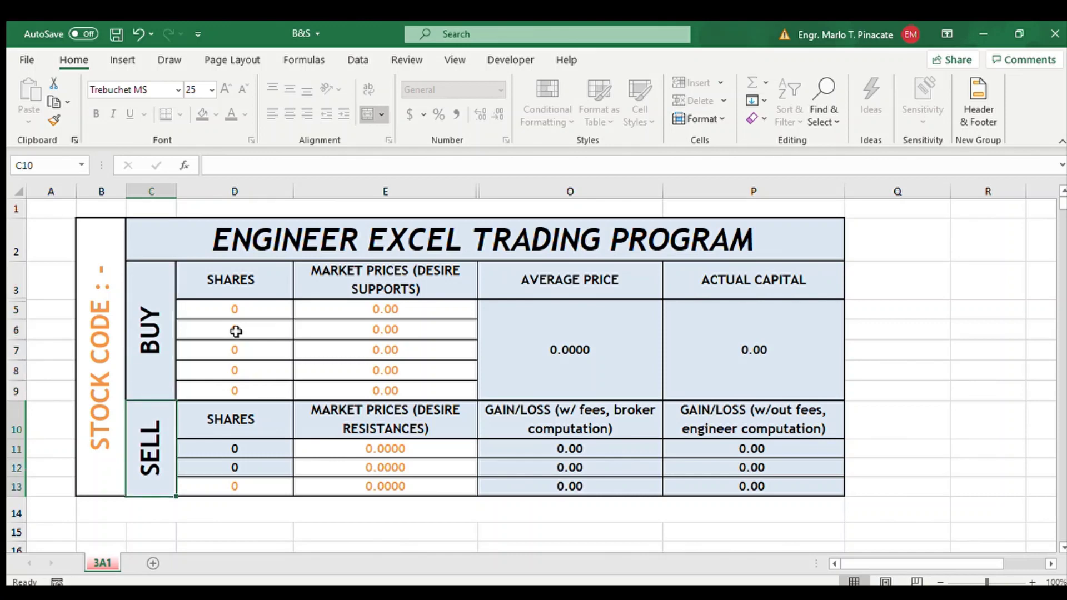
key("Up")
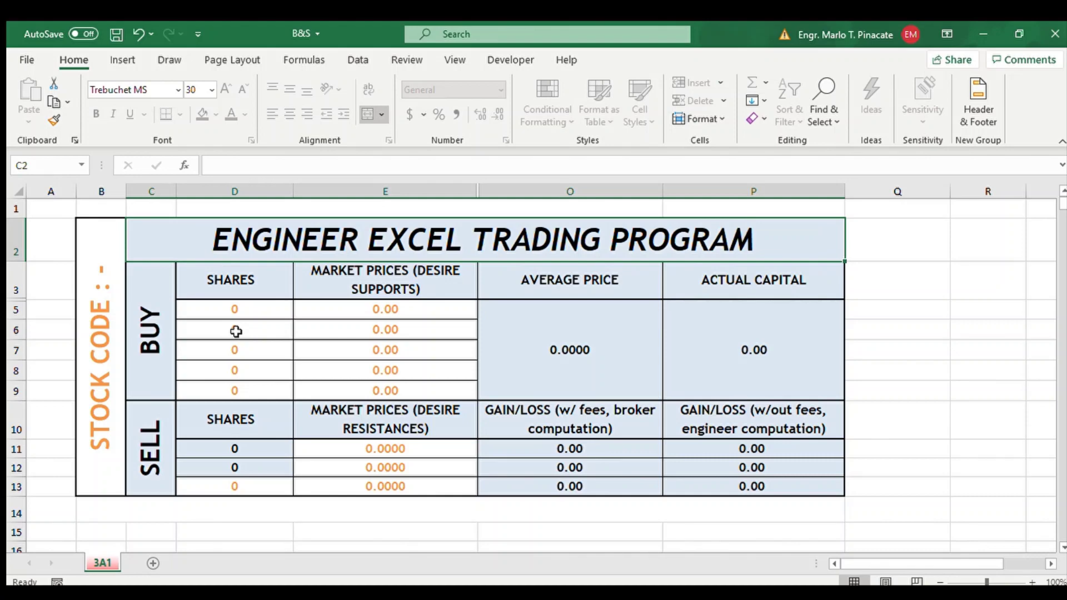
left_click(55, 325)
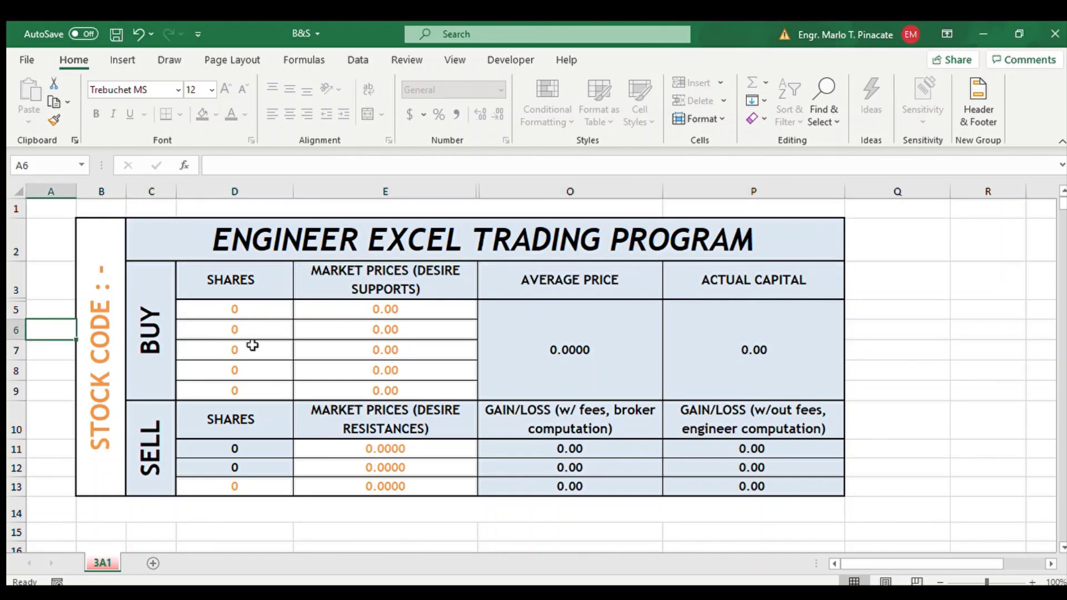
left_click(886, 327)
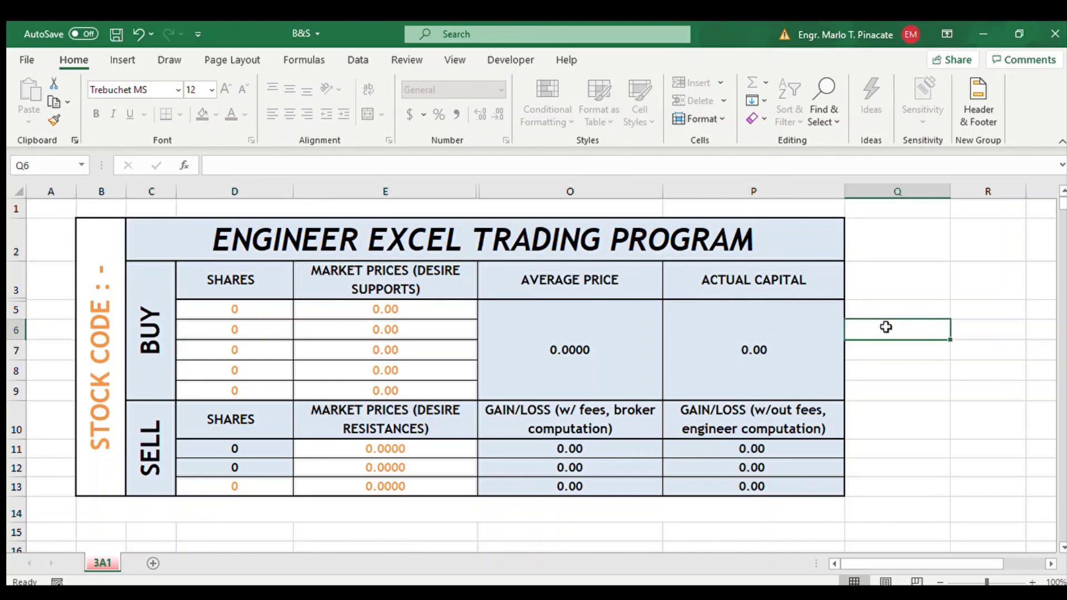
key("Left")
key("Left")
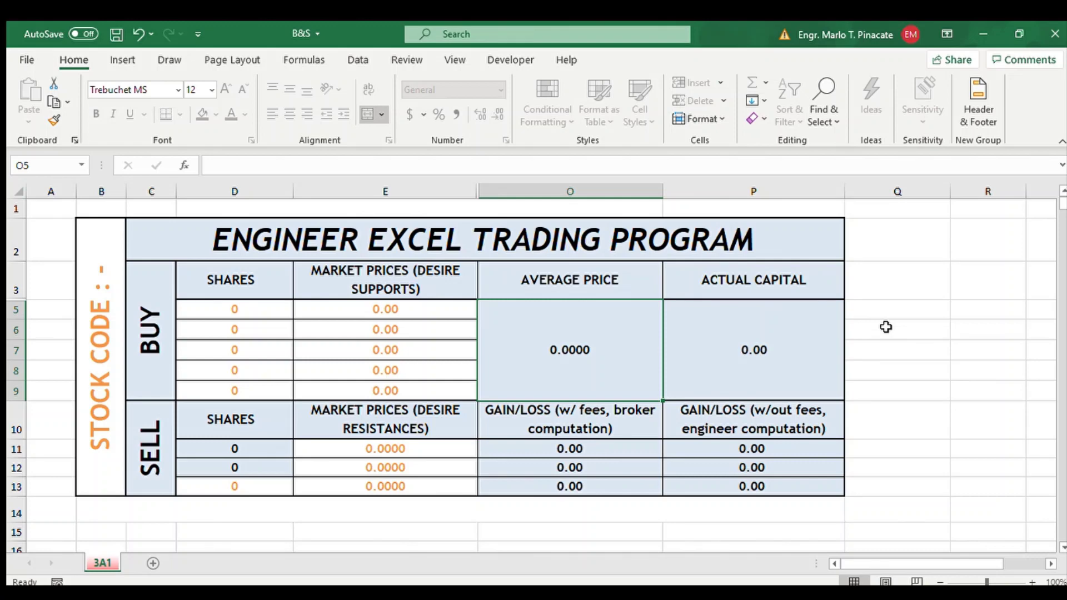
- Review the BUY headers: SHARES, MARKET PRICES, AVERAGE PRICE, ACTUAL CAPITAL and SELL SHARES
left_click(255, 280)
left_click(255, 280)
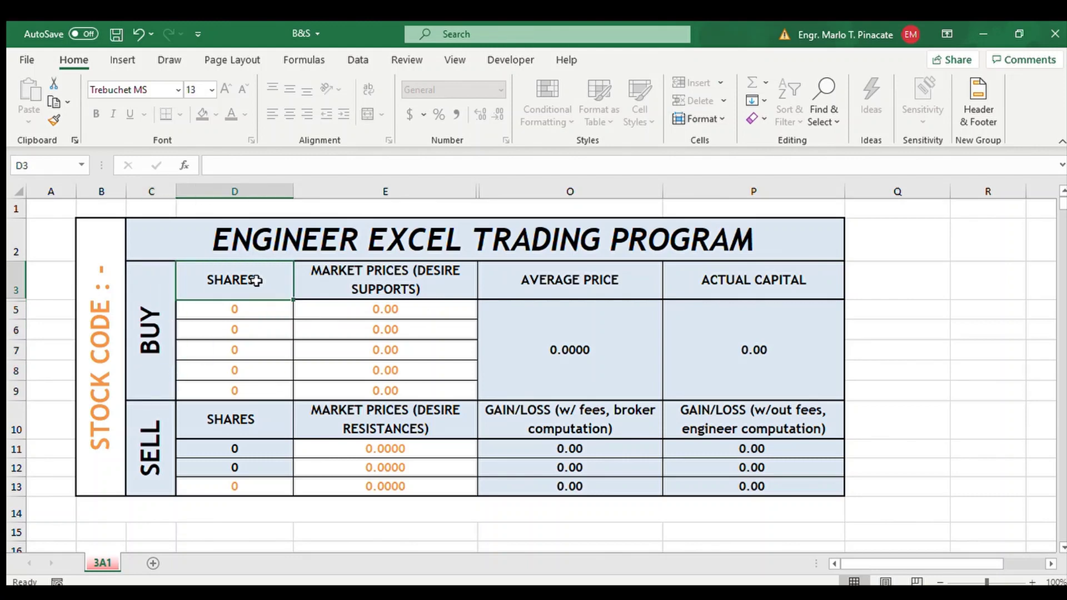
key("Right")
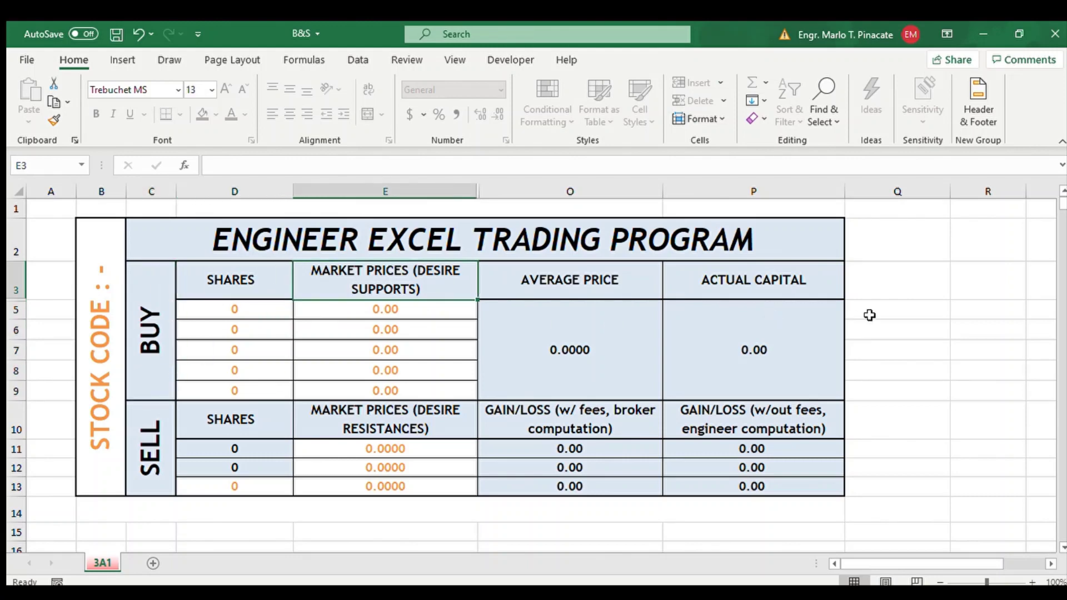
key("Right")
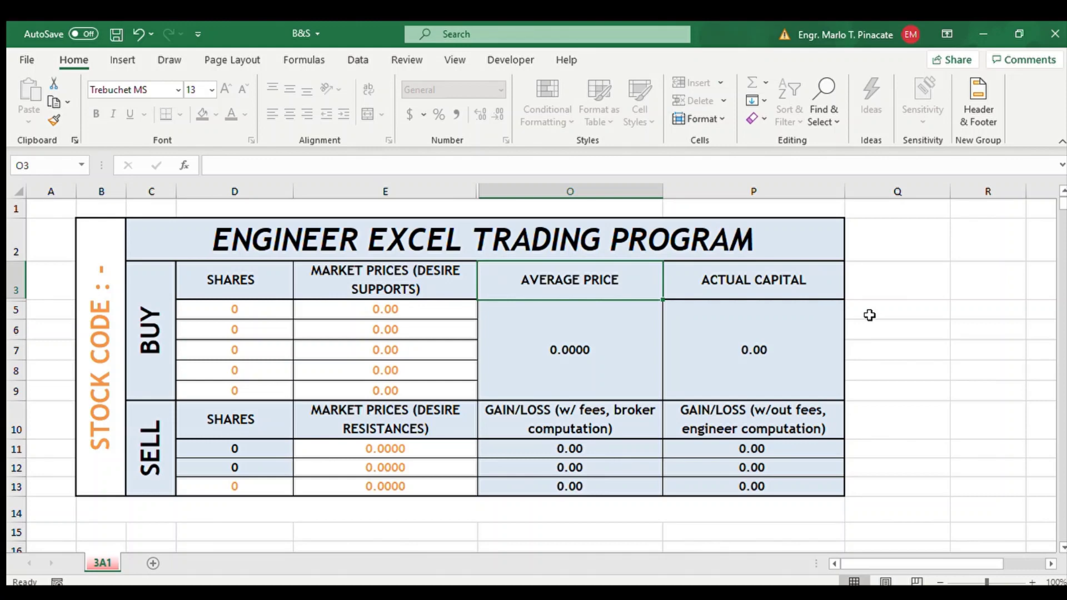
key("Right")
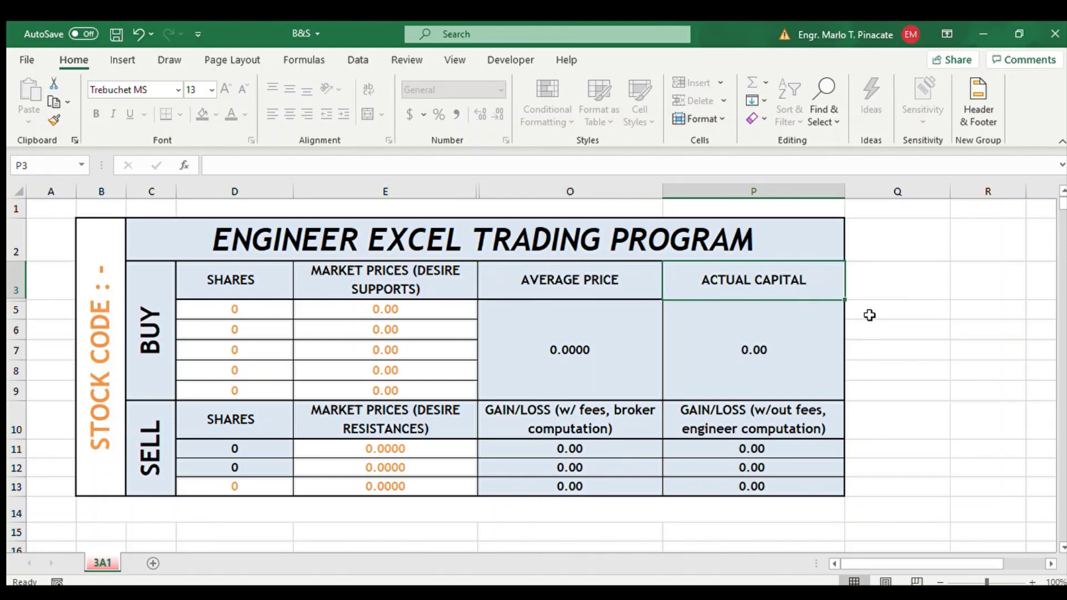
key("Left")
key("Left")
key("Left")
key("Left")
key("Left")
key("Right")
key("Left")
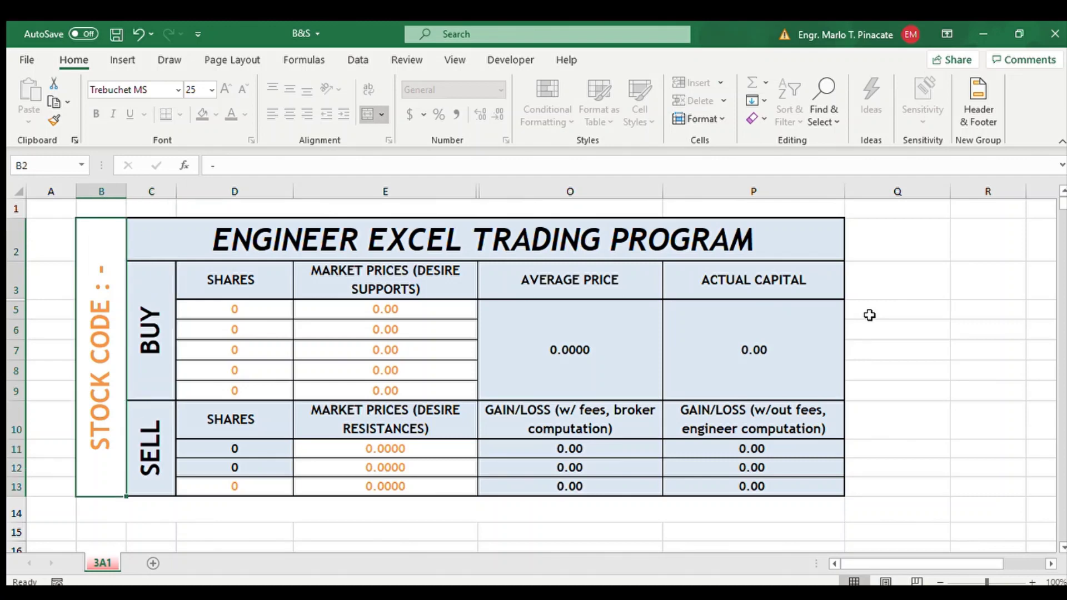
key("Right")
key("Right")
key("Right")
key("Left")
key("Down")
key("Down")
key("Down")
key("Down")
key("Down")
key("Down")
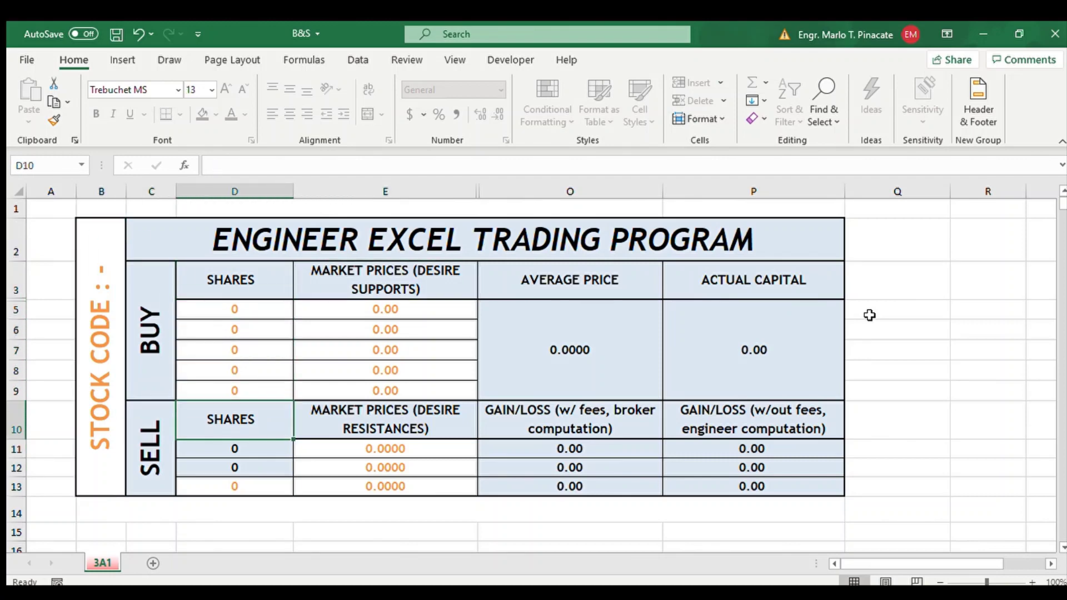
key("Left")
key("Right")
key("Right")
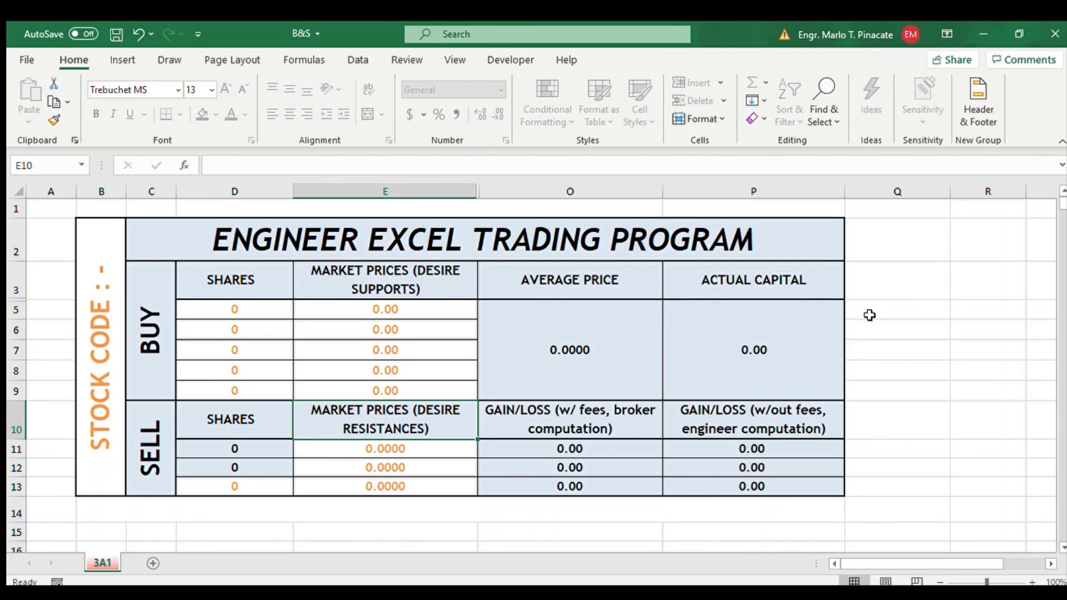
- Review the broker and engineer GAIN/LOSS headers and the first BUY market price cell
key("Down")
key("Down")
key("Down")
key("Up")
key("Up")
key("Up")
key("Right")
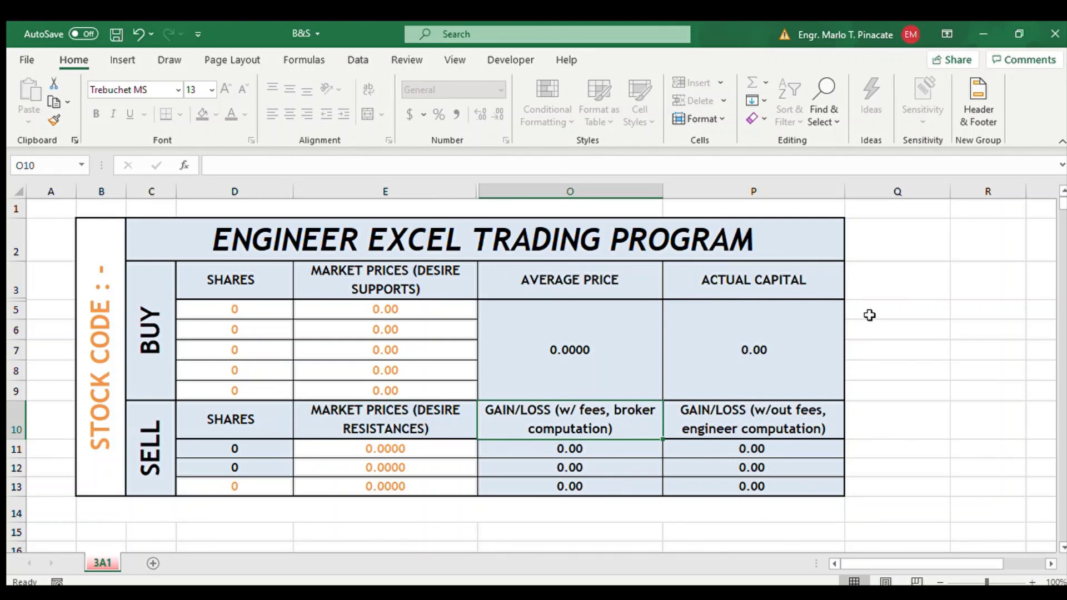
key("Right")
key("Left")
key("Right")
key("Left")
key("Right")
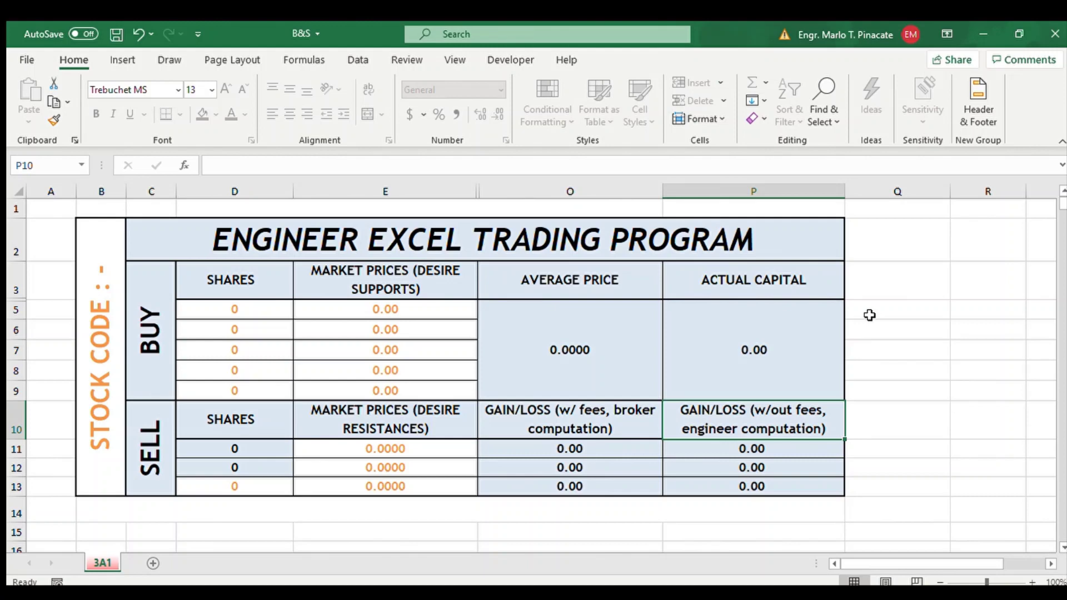
key("Left")
key("Left")
key("Up")
key("Up")
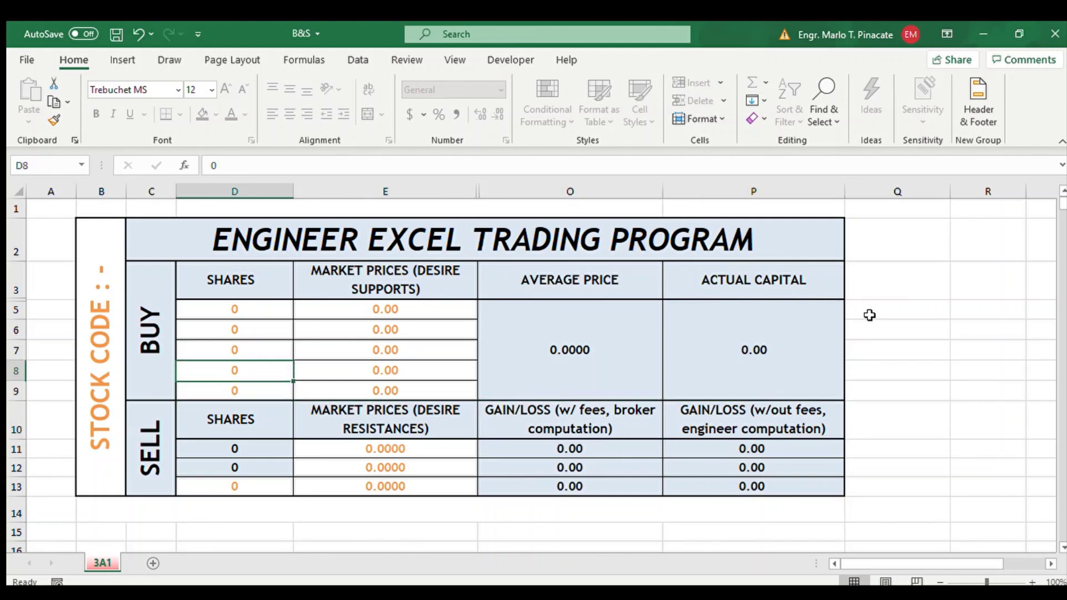
key("Up")
key("Up")
key("Up")
key("Right")
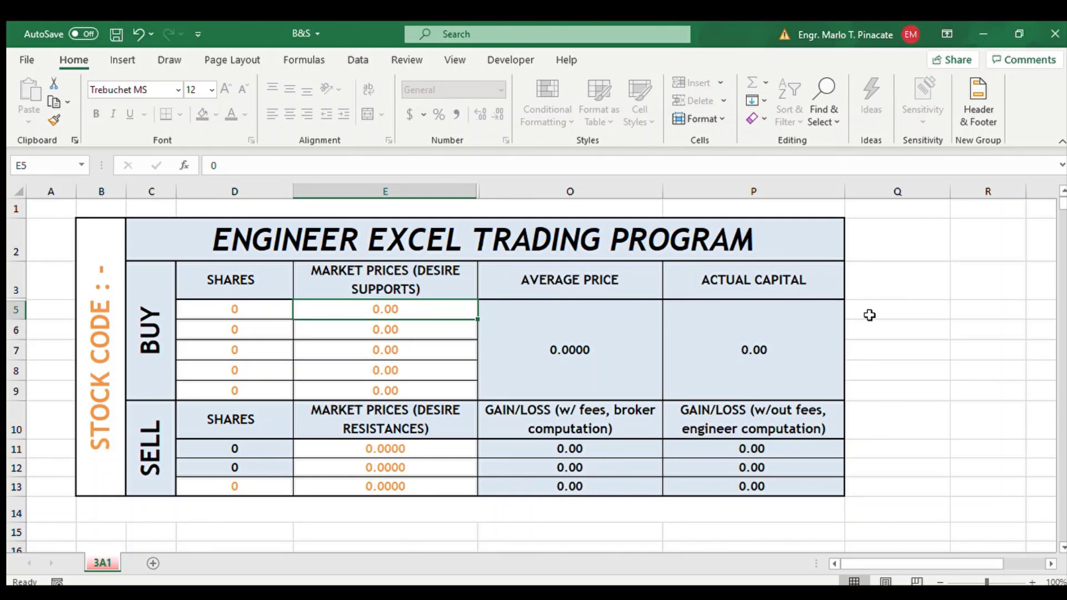
key("Left")
key("Left")
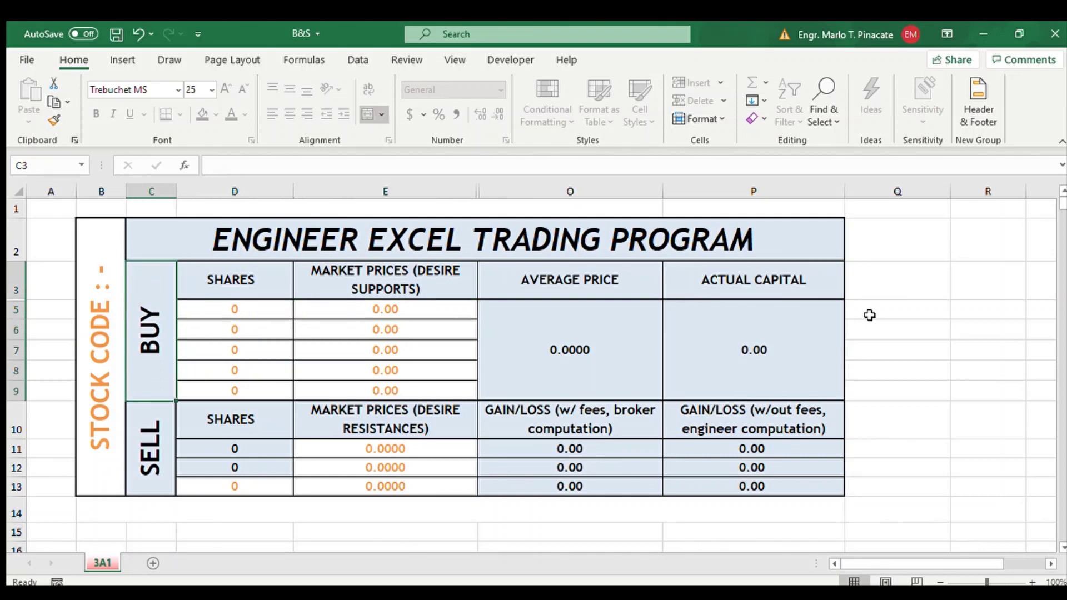
key("Left")
key("Right")
key("Right")
key("Right")
key("Left")
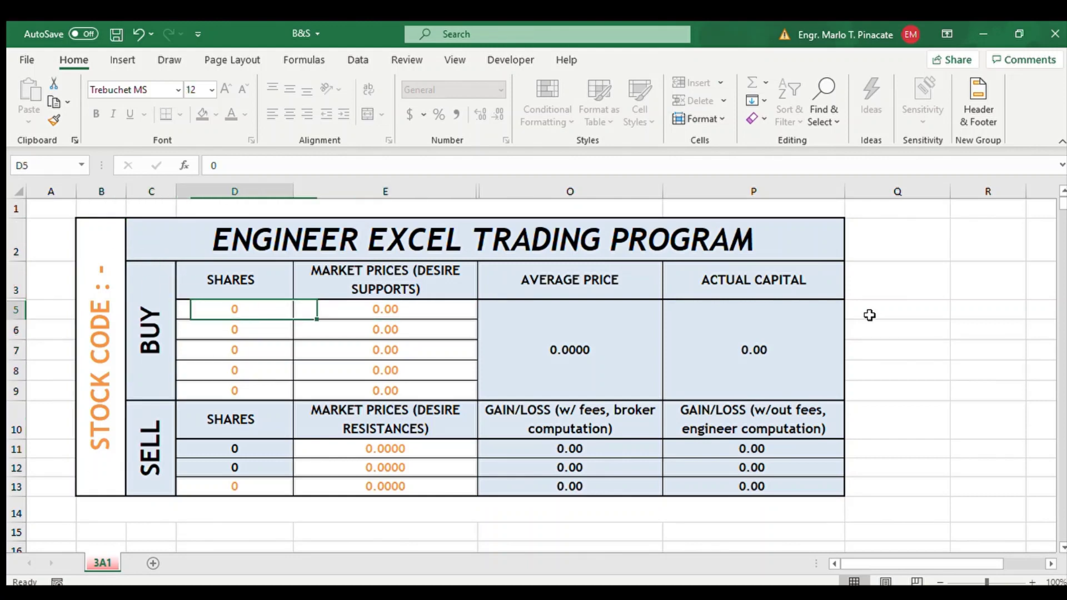
key("Right")
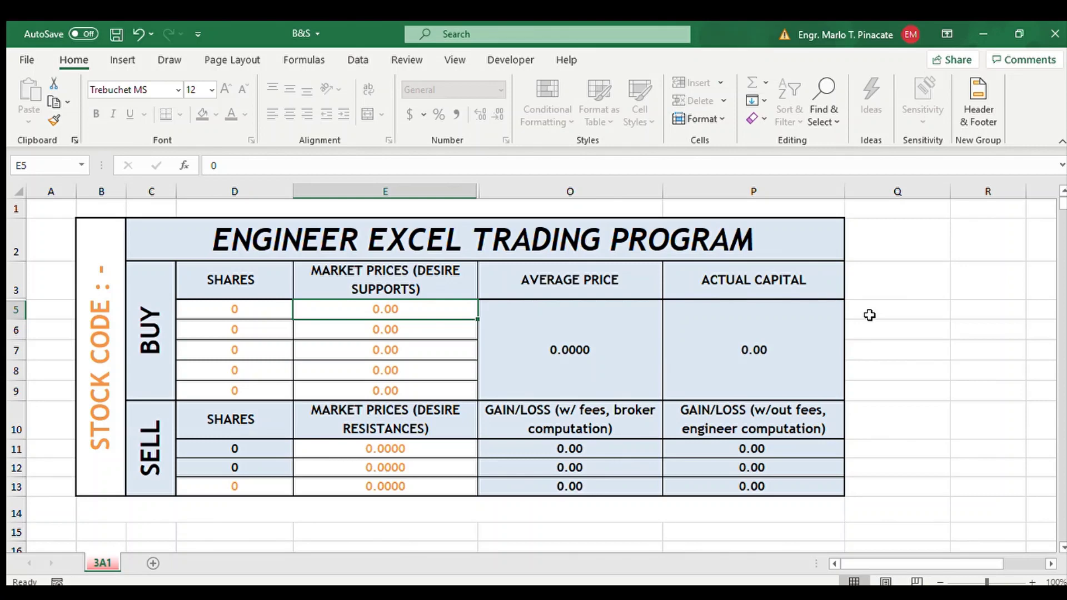
key("Left")
key("Left")
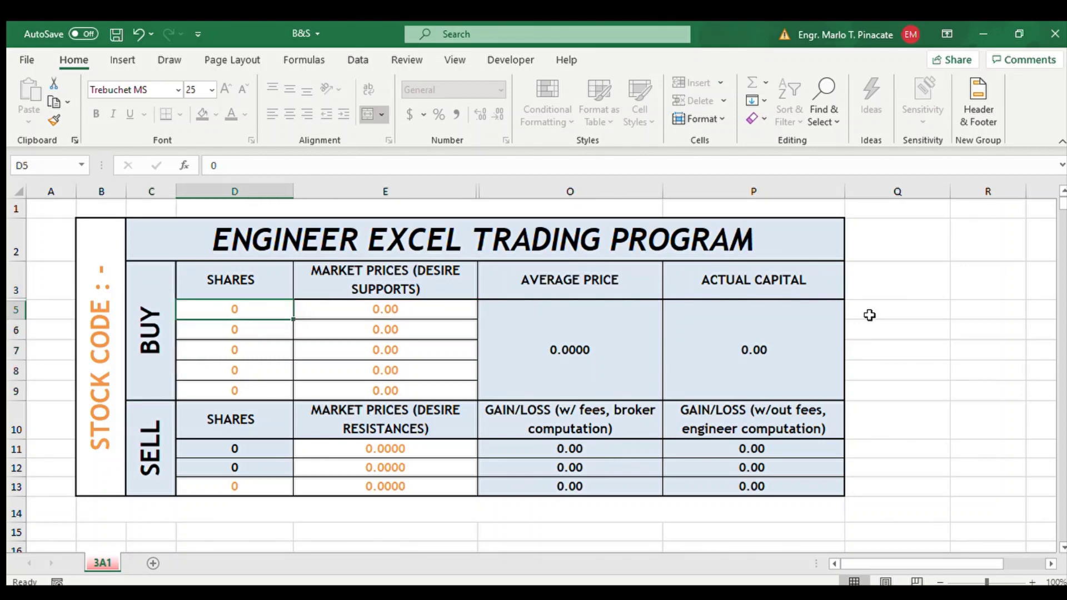
key("Right")
key("Right")
- Enter X as the stock code
key("Left")
key("Left")
key("Left")
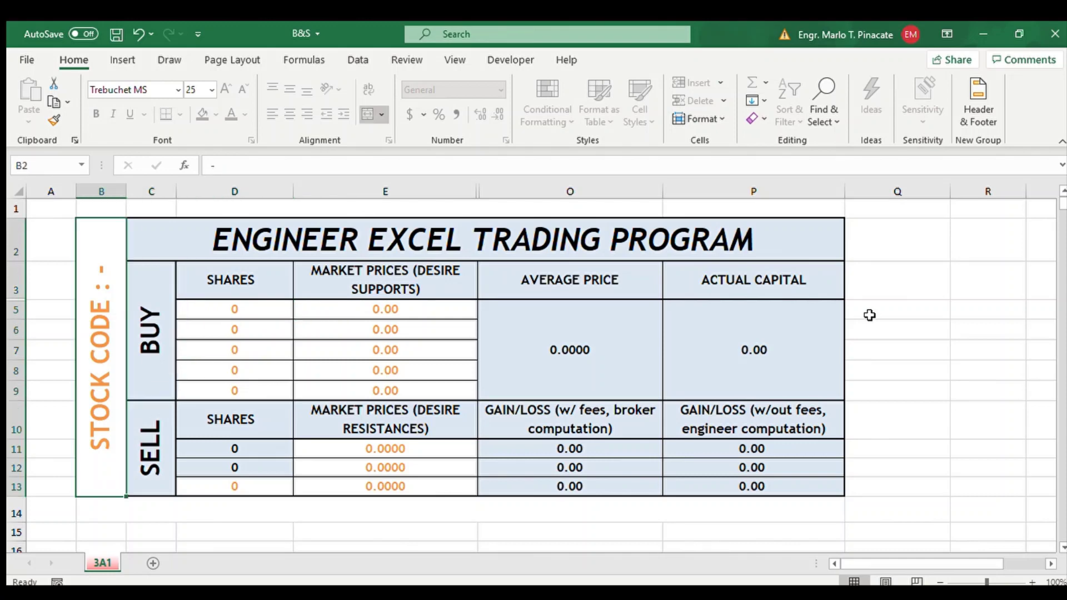
type("x")
key("Return")
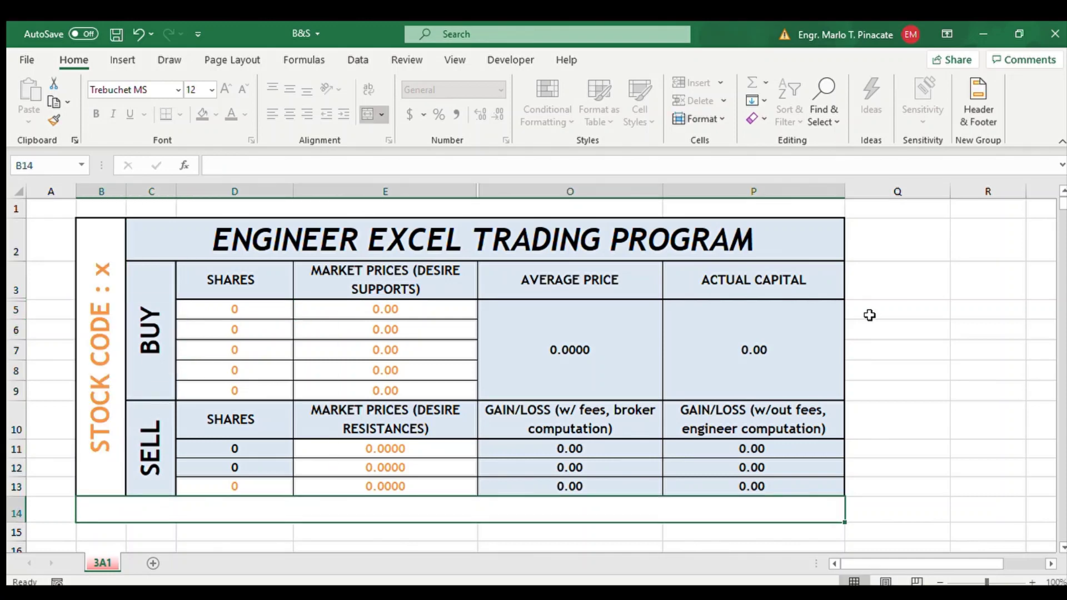
key("Up")
type("X")
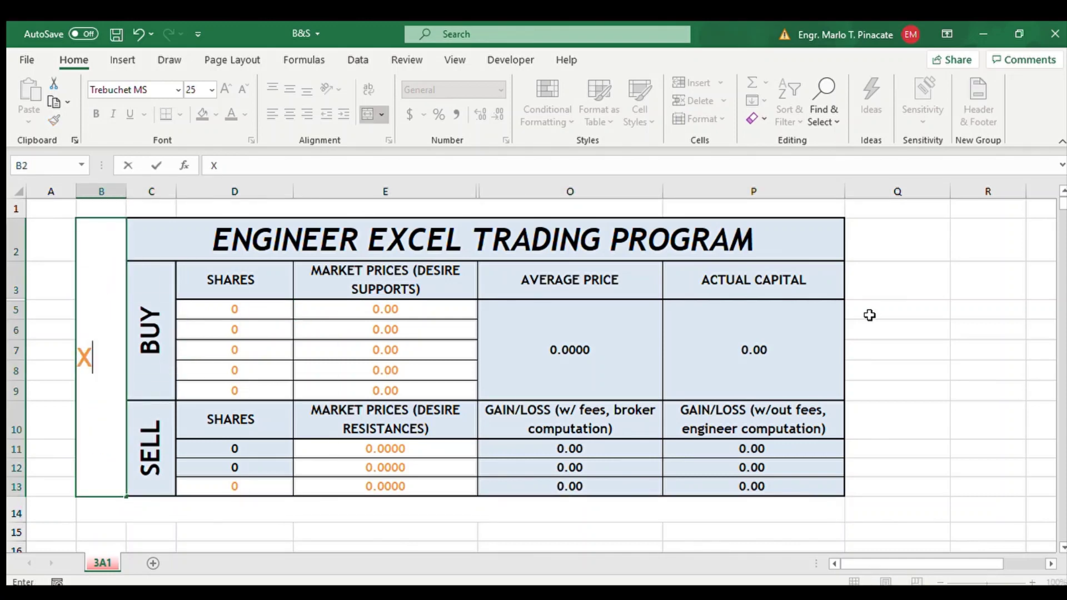
key("Return")
key("Up")
- Enter the first buy: 1,000 shares at a market price of 1.00
key("Right")
key("Left")
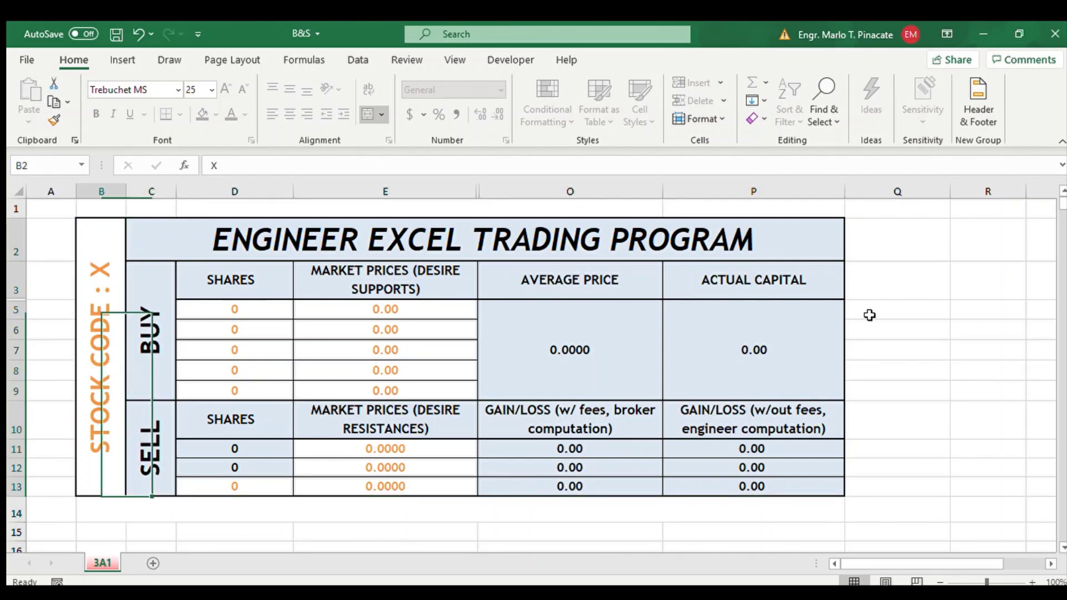
key("Right")
key("Left")
key("Right")
key("Up")
key("Up")
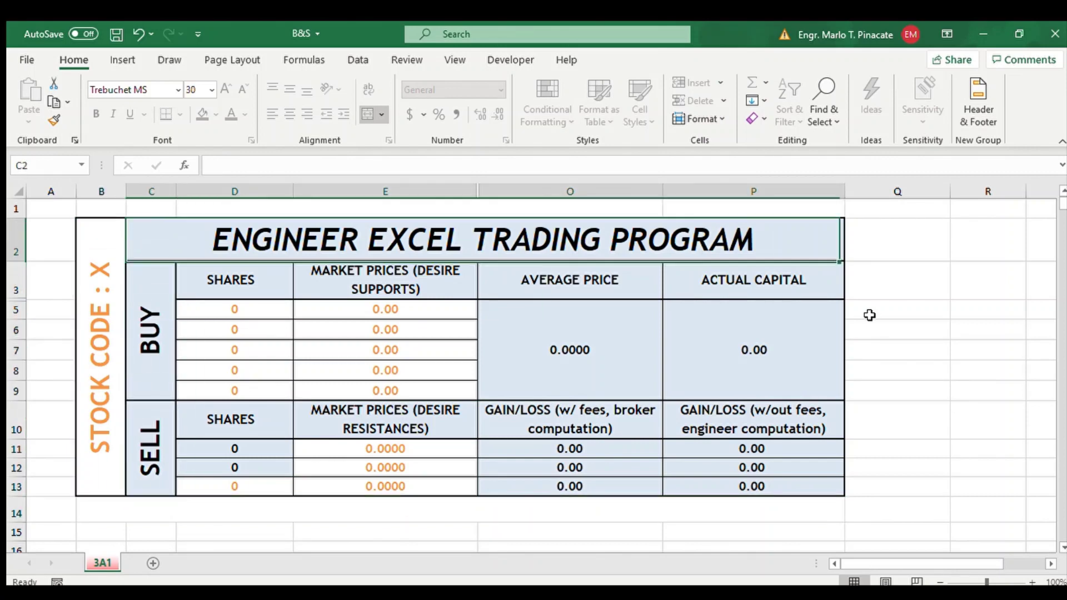
key("Down")
key("Right")
key("Right")
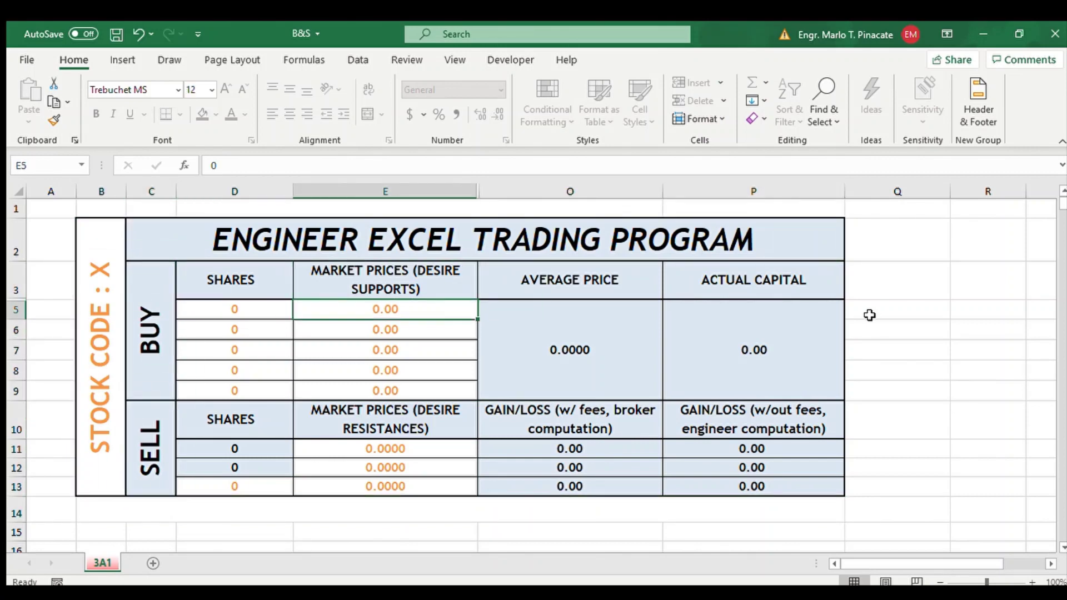
key("Down")
type("1")
key("Return")
key("Up")
key("Left")
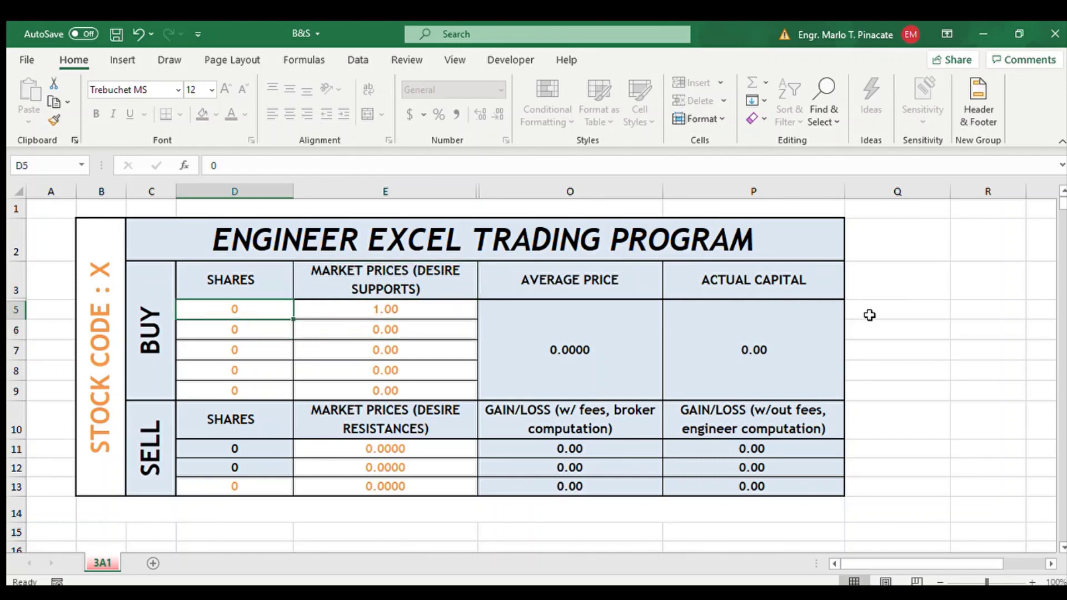
type("1,000")
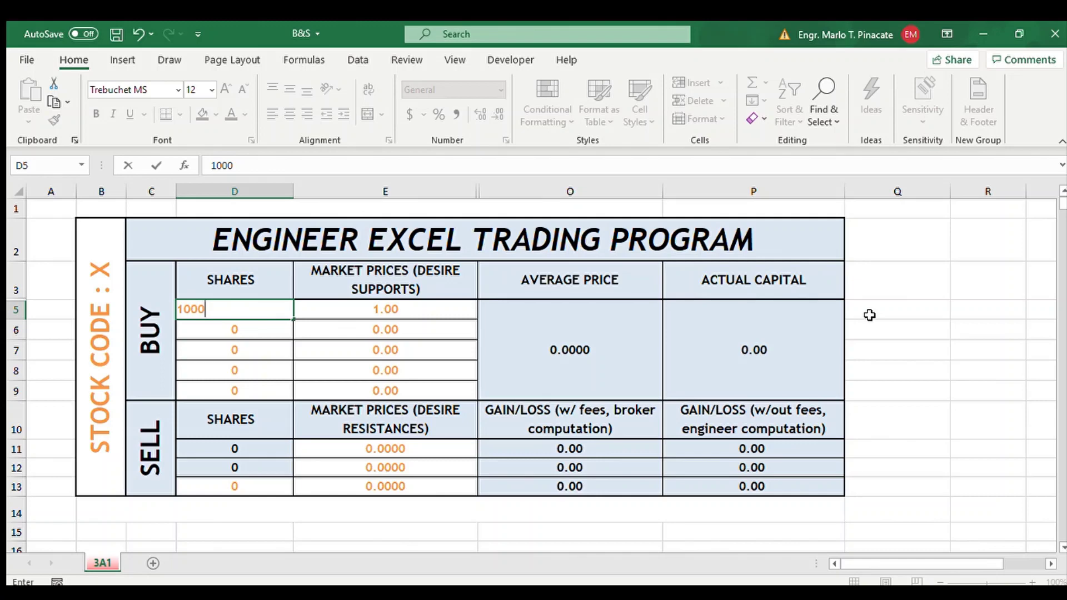
key("Return")
- Check the recalculated average and capital, and add a second buy of 2,000 shares at 0.80
key("Up")
key("Right")
key("Right")
key("Right")
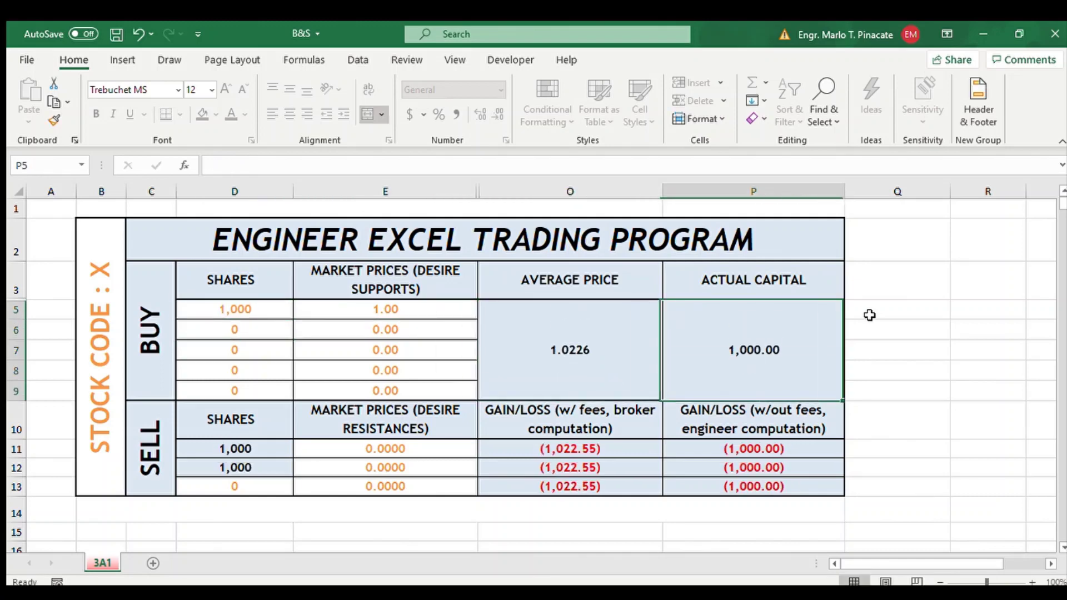
key("Left")
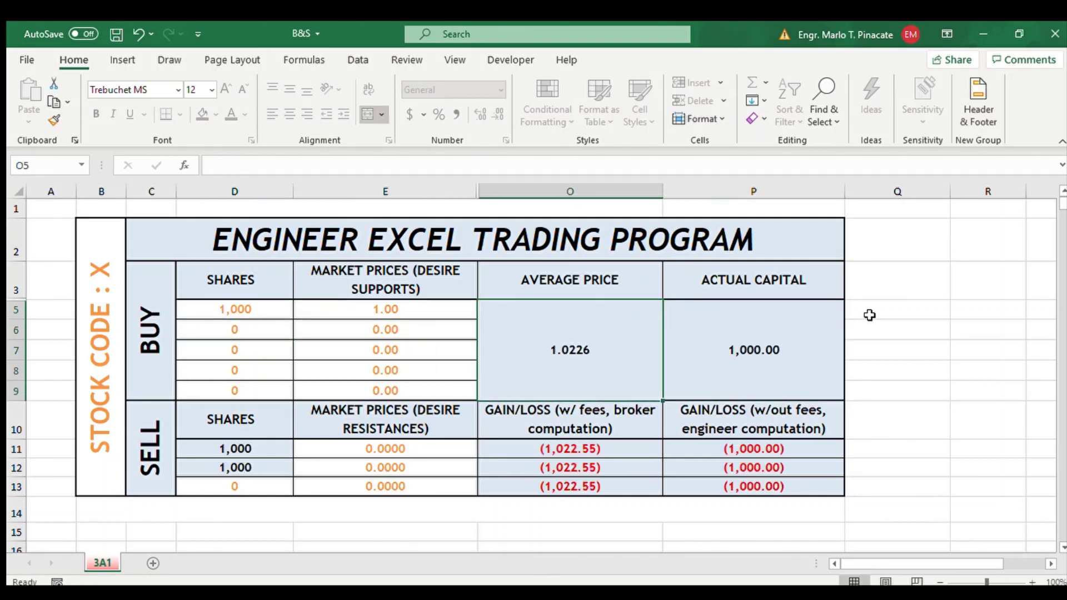
key("Right")
key("Left")
key("Left")
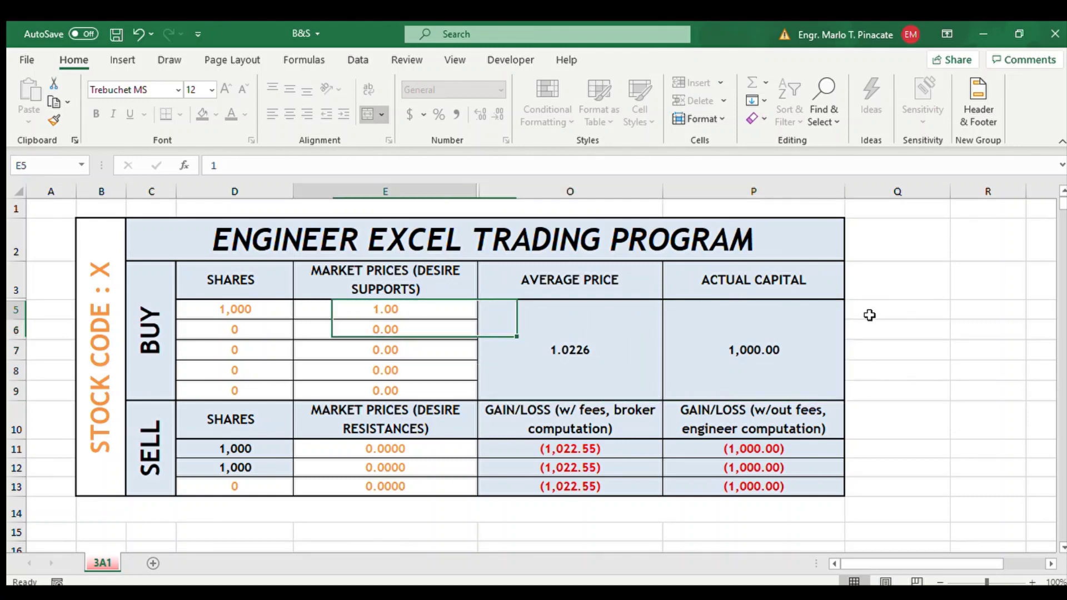
key("Left")
key("Right")
key("Down")
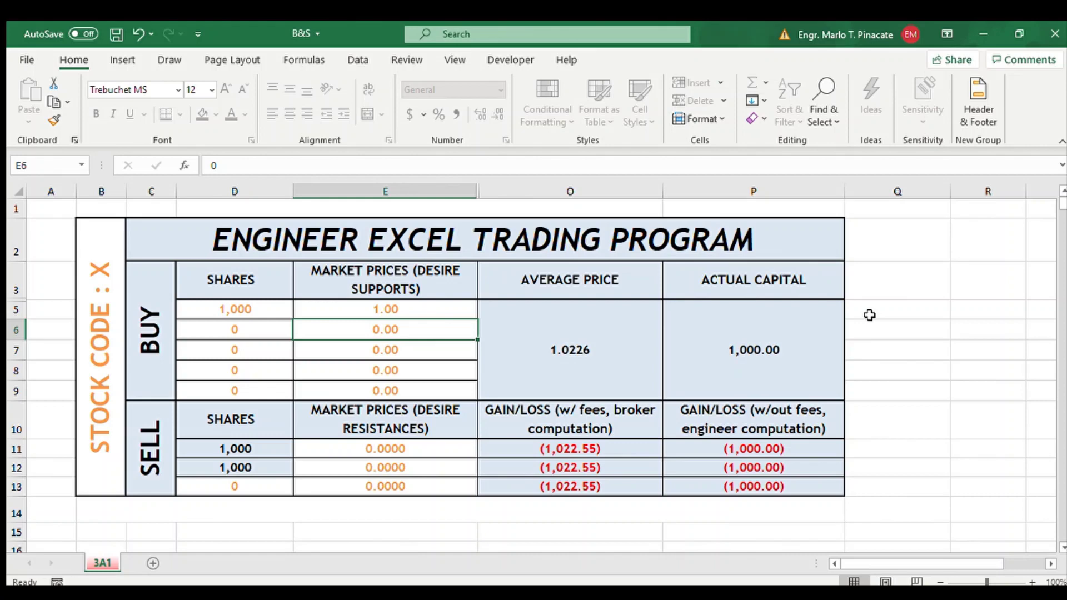
type("0.8")
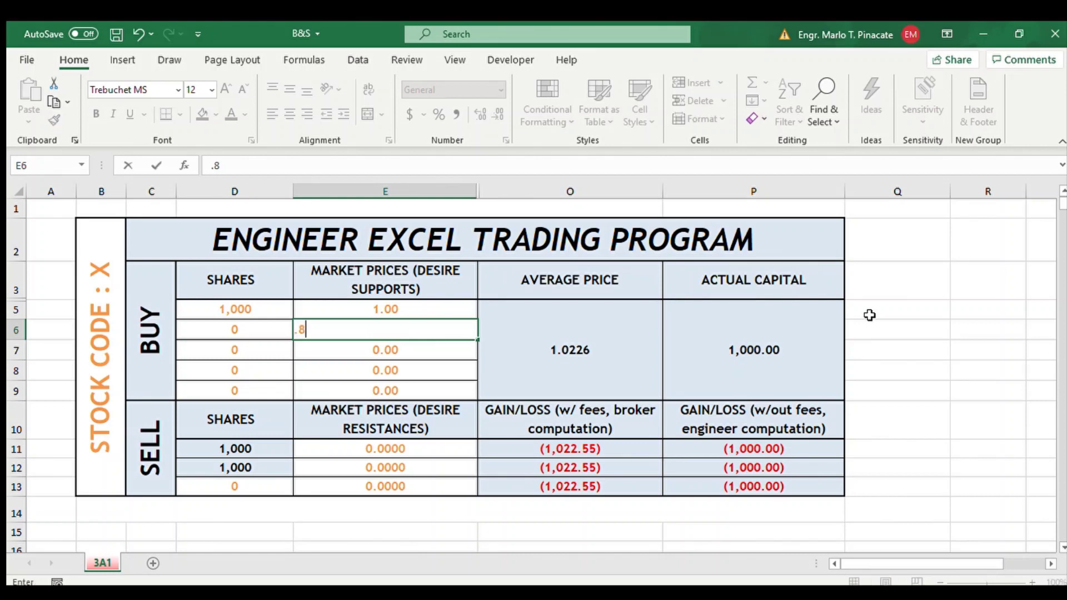
key("Return")
key("Up")
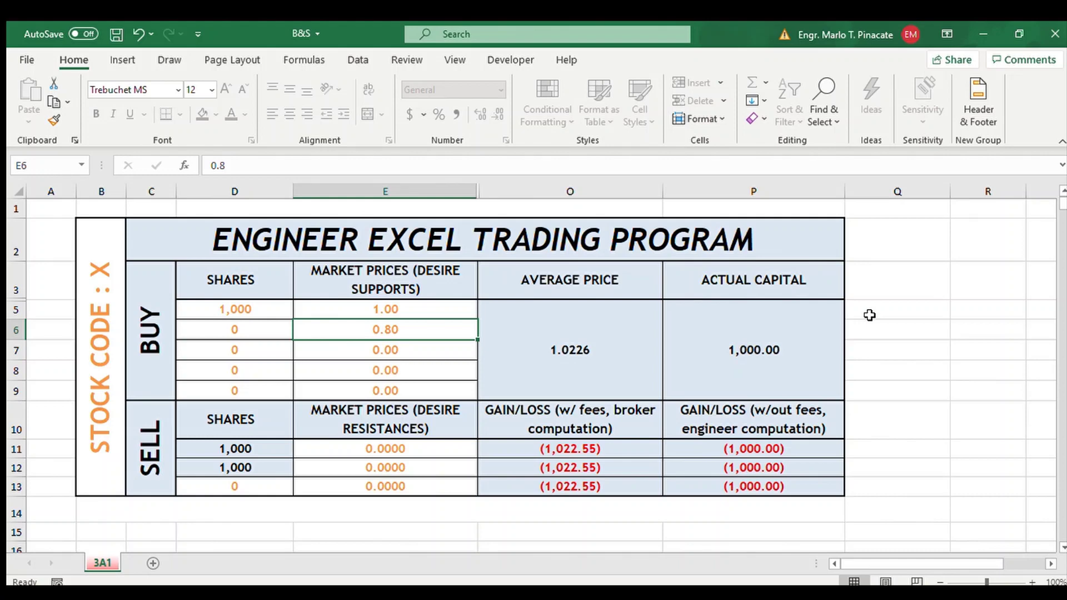
key("Left")
type("2000")
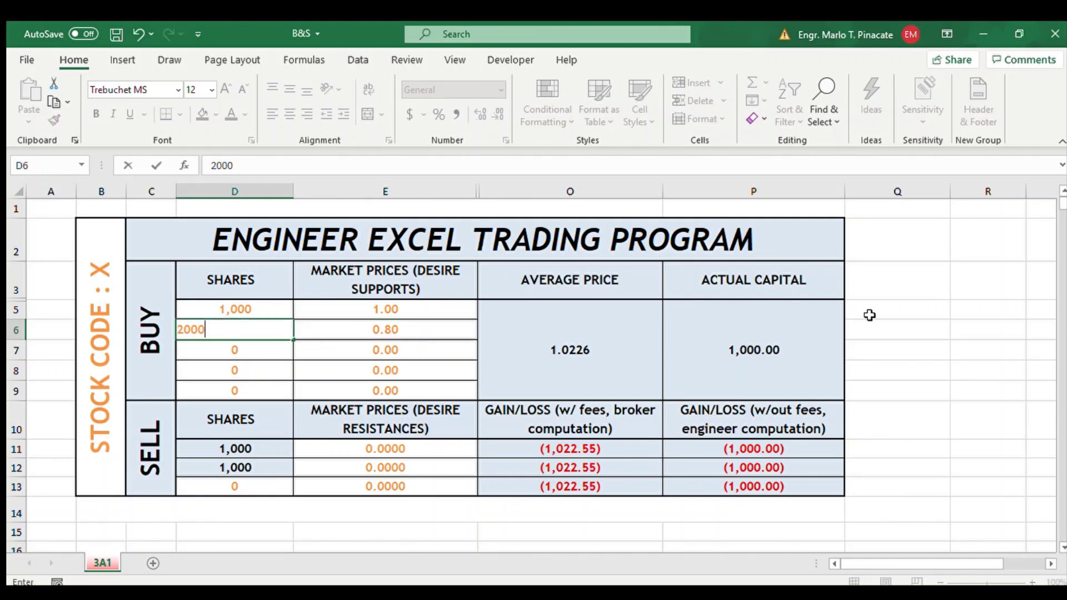
key("Return")
- Add a third buy of 5,000 shares at 0.50 and check the new average and capital
key("Up")
key("Right")
key("Right")
key("Right")
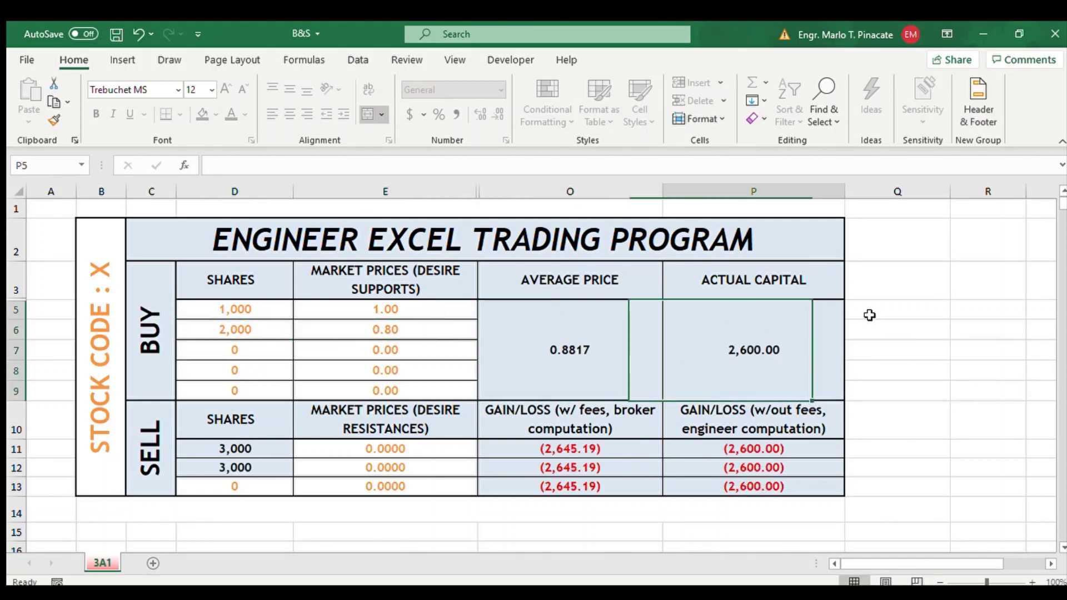
key("Left")
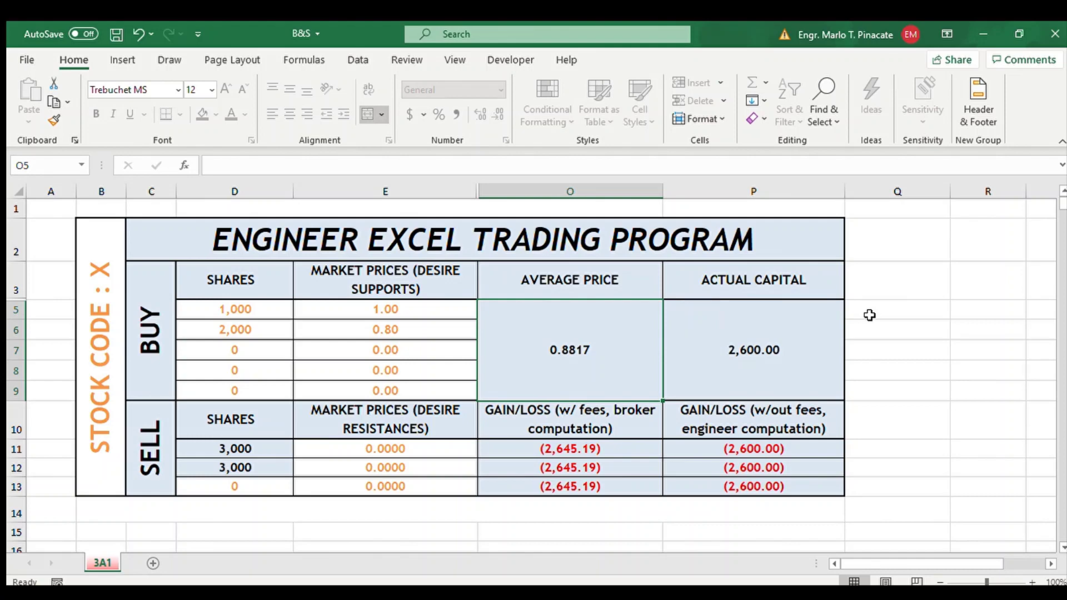
key("Left")
key("Down")
key("Left")
key("Right")
key("Left")
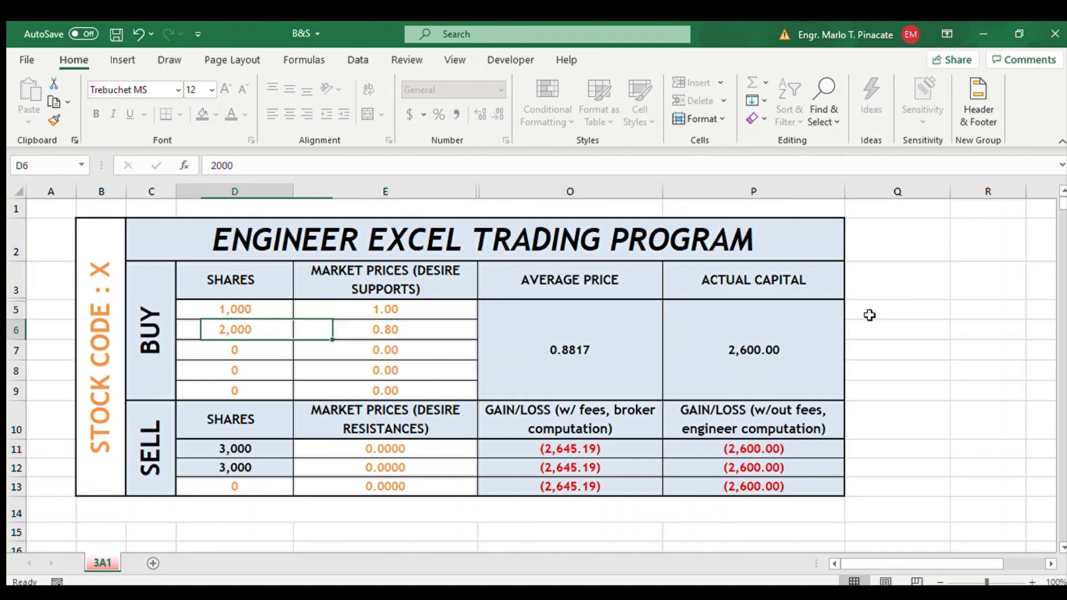
key("Right")
key("Down")
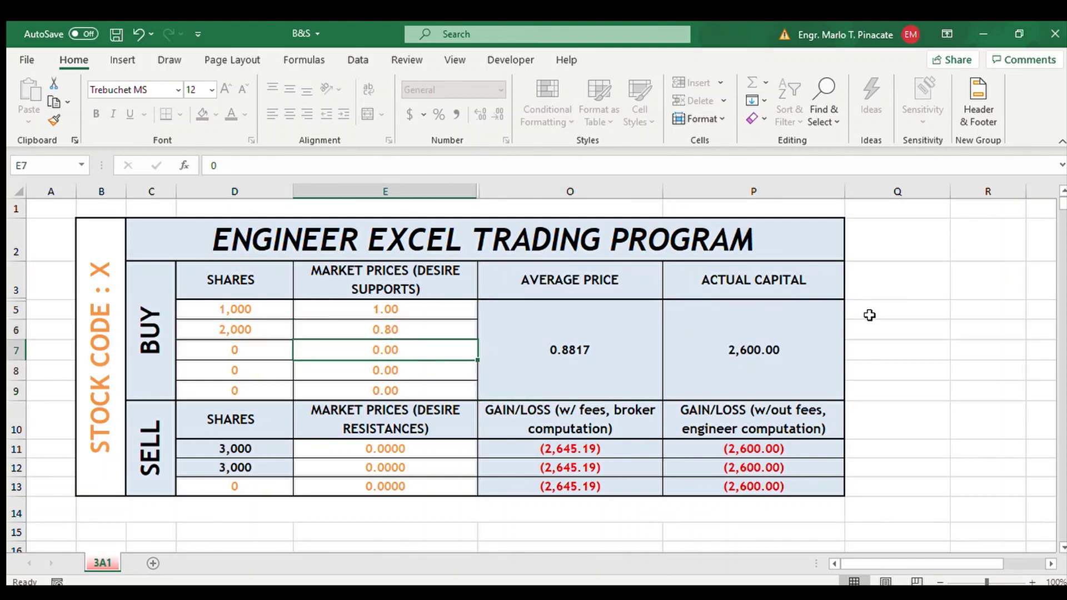
type(".5")
key("Return")
key("Up")
key("Left")
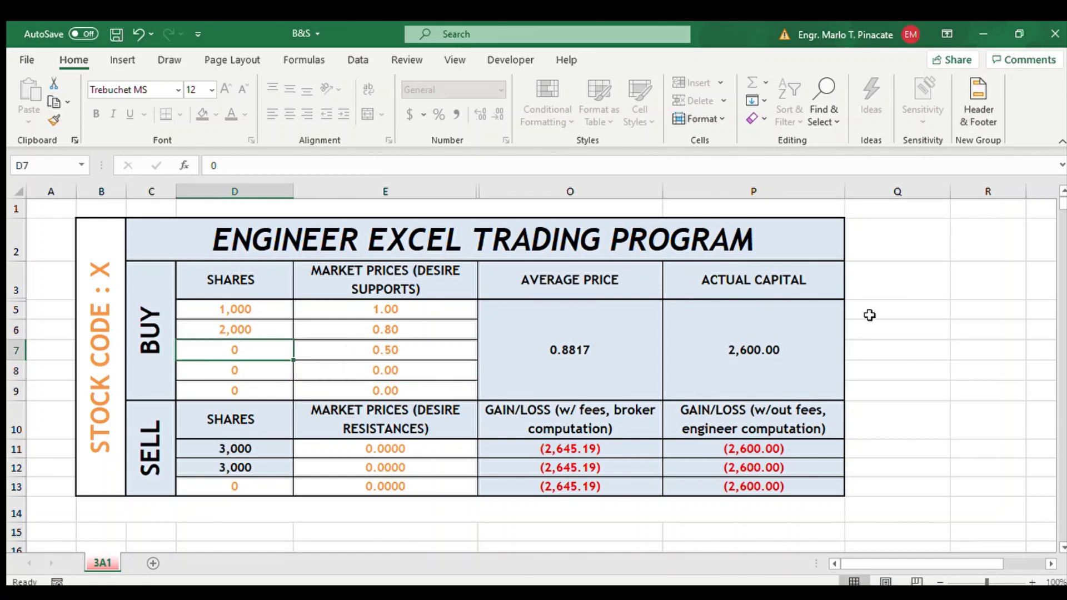
key("Right")
key("Left")
type("5")
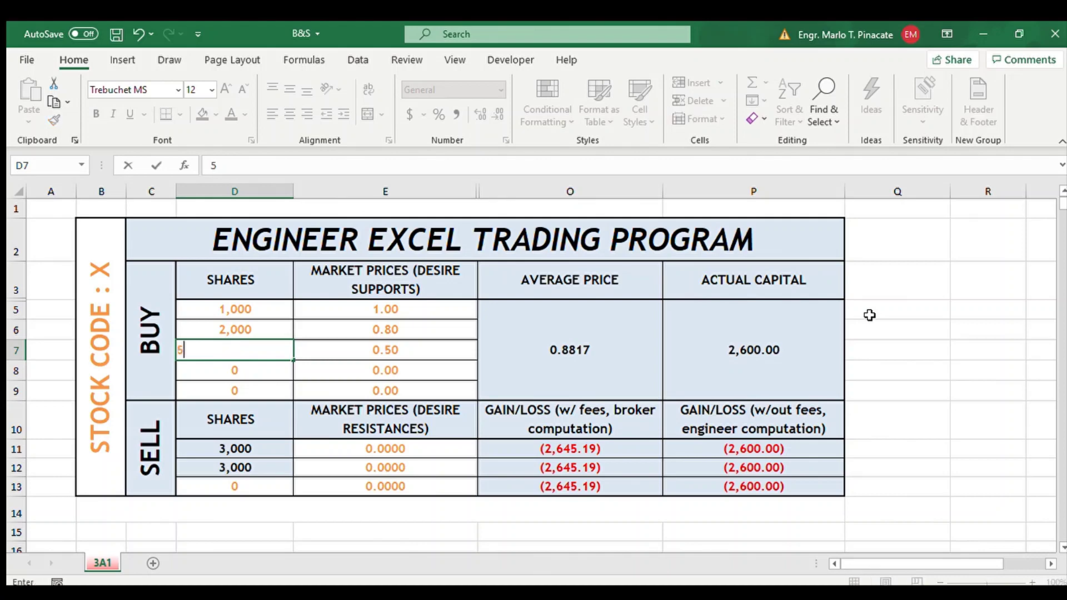
type("000")
key("Return")
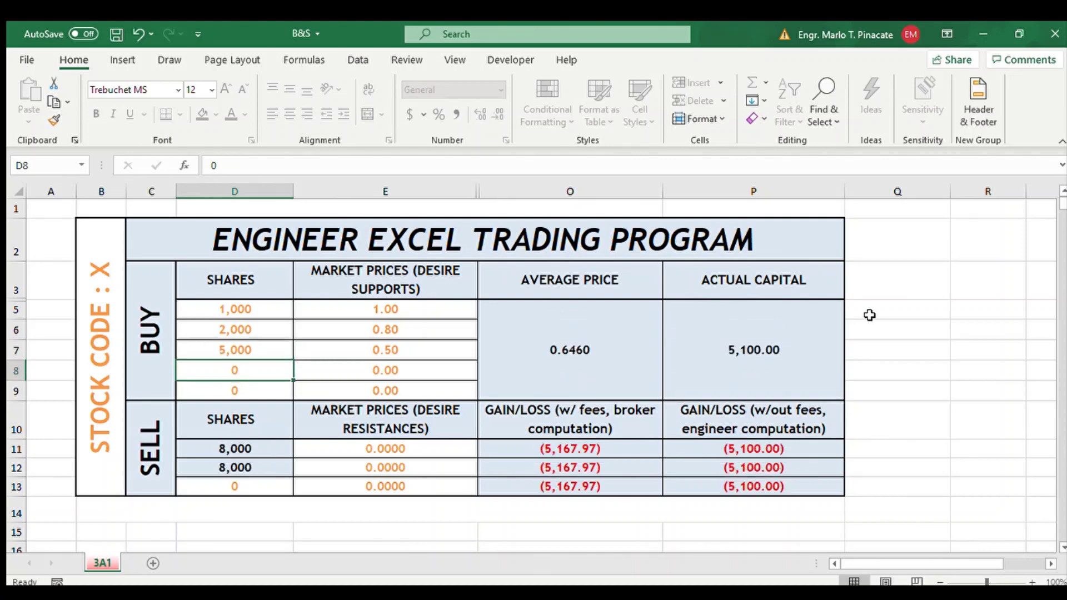
key("Right")
key("Right")
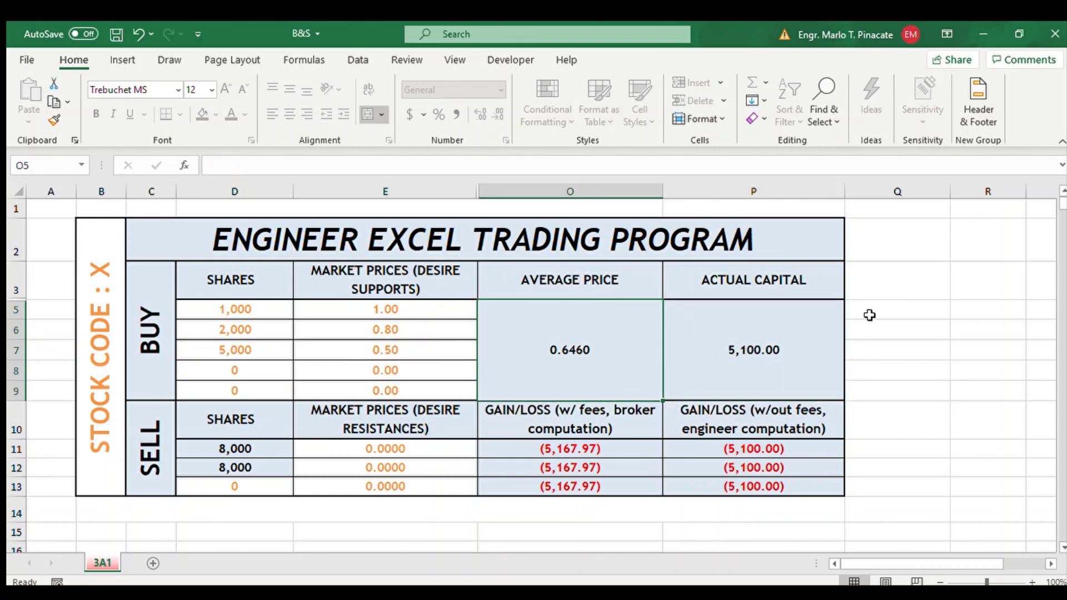
key("Right")
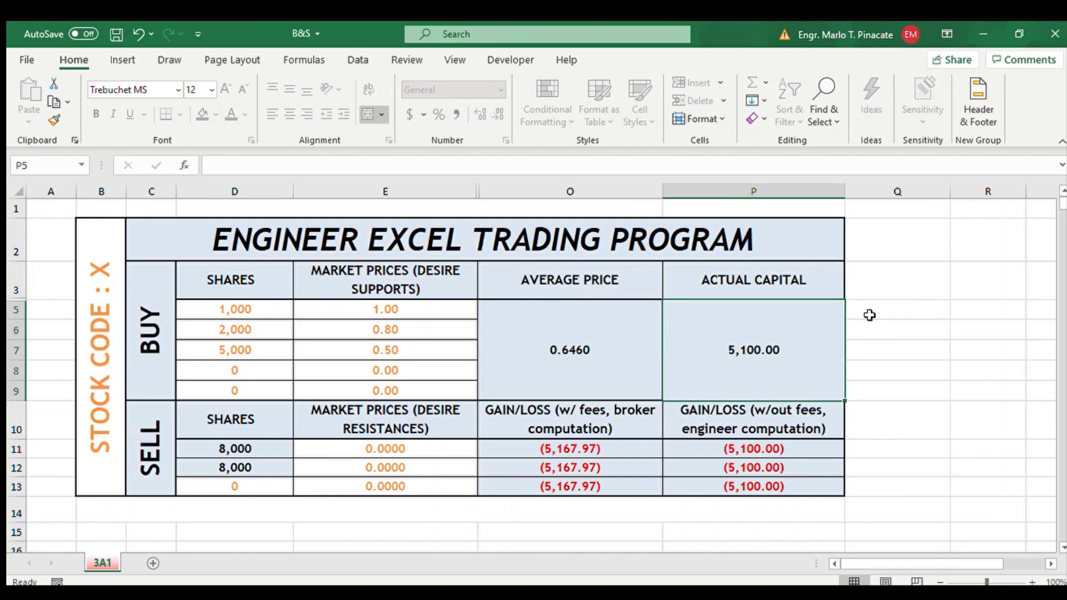
key("Left")
key("Left")
key("Left")
- Add a fourth buy of 6,000 shares at 0.40 and check the updated average price
key("Down")
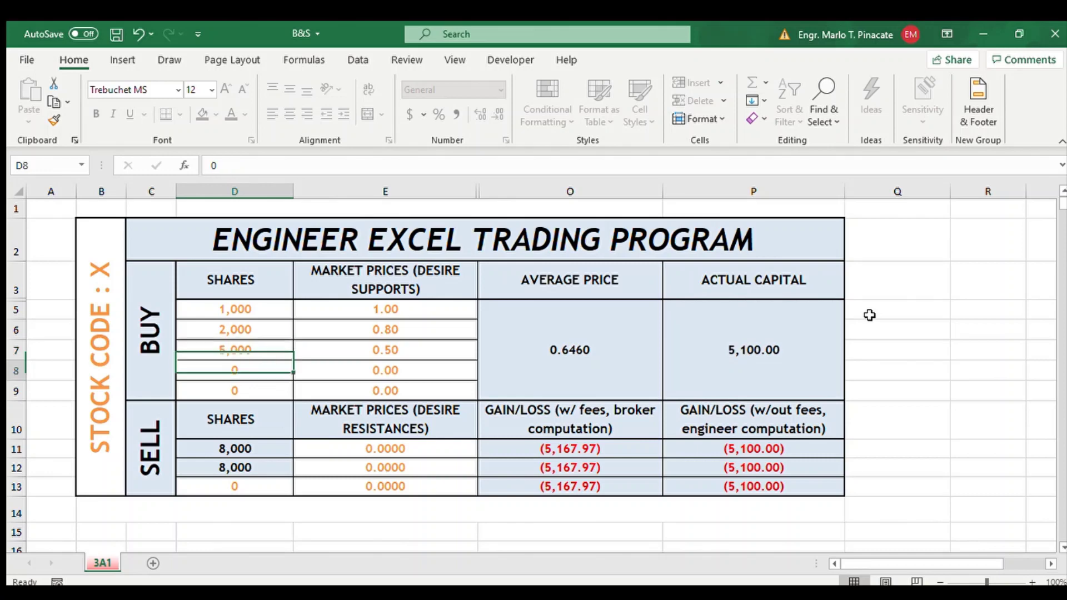
key("Down")
key("Down")
key("Down")
key("Up")
key("Up")
key("Up")
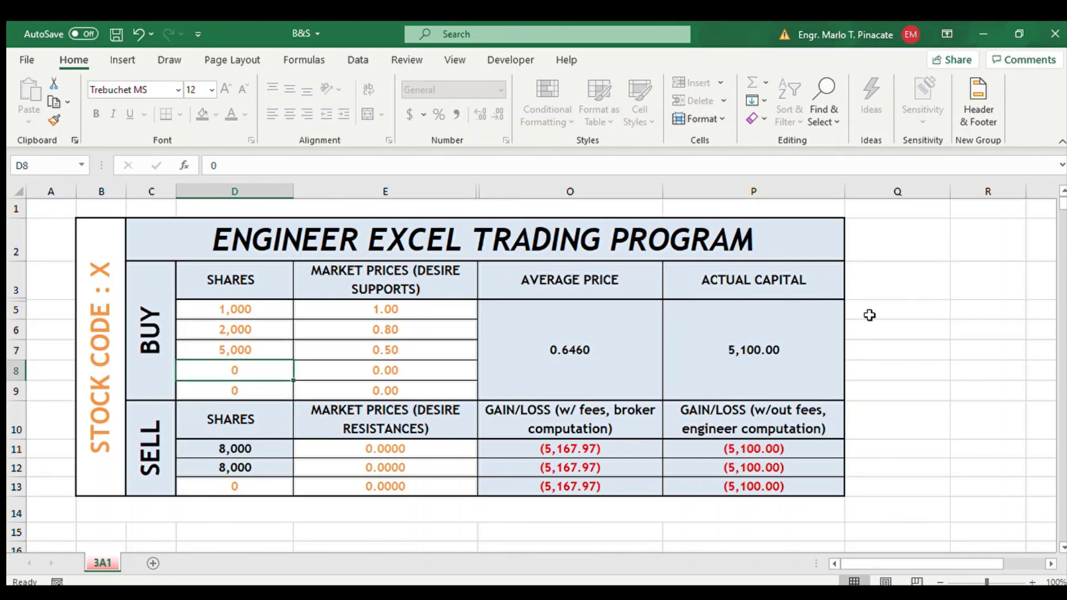
key("Right")
key("Left")
key("Down")
key("Down")
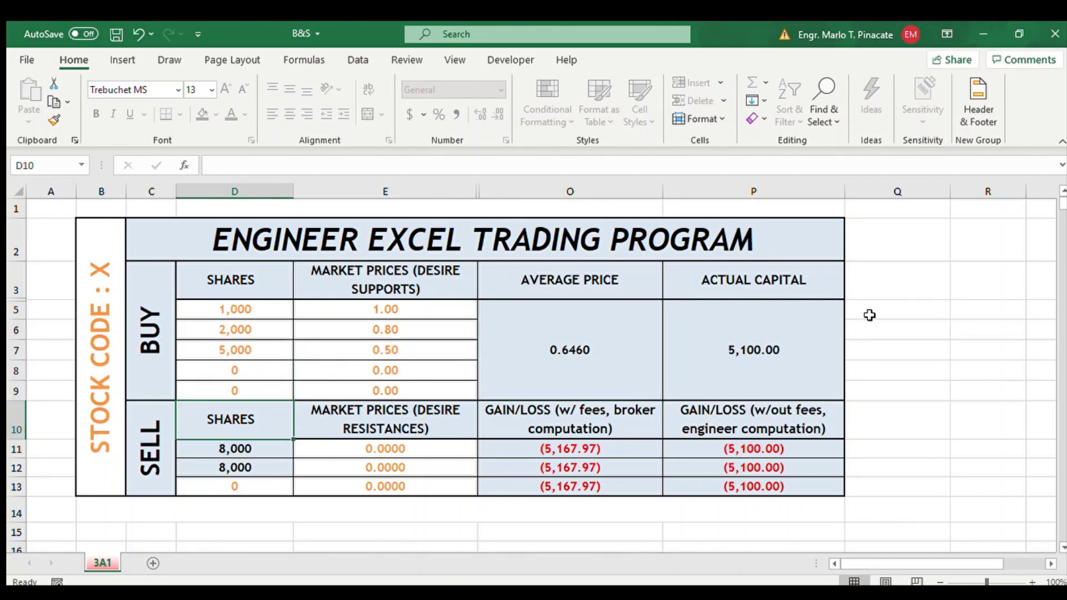
key("Down")
key("Down")
key("Up")
key("Up")
key("Up")
key("Up")
key("Down")
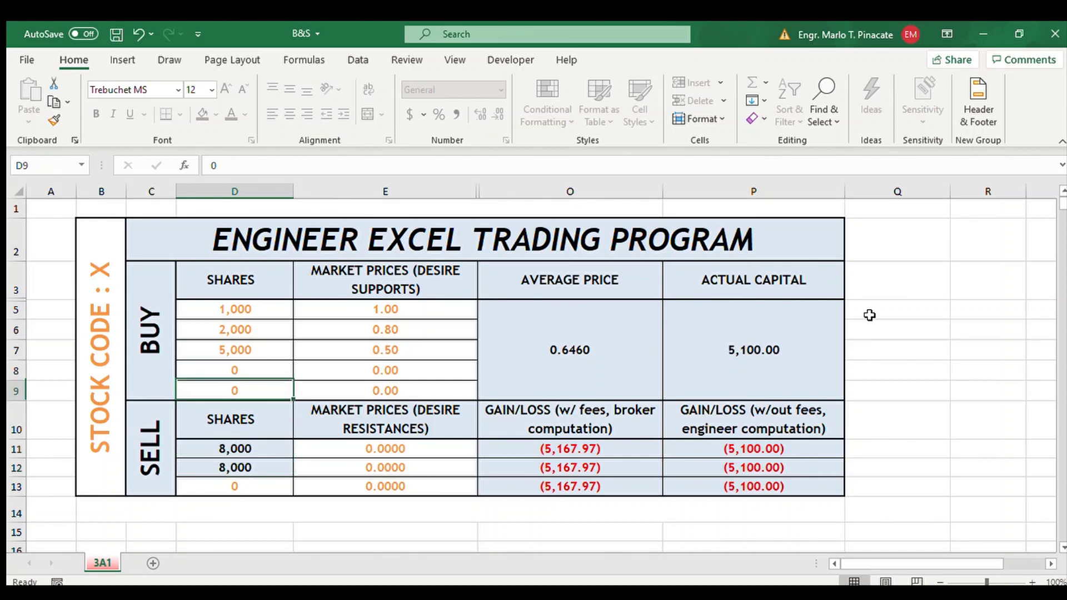
key("Down")
key("Up")
key("Up")
key("Down")
key("Down")
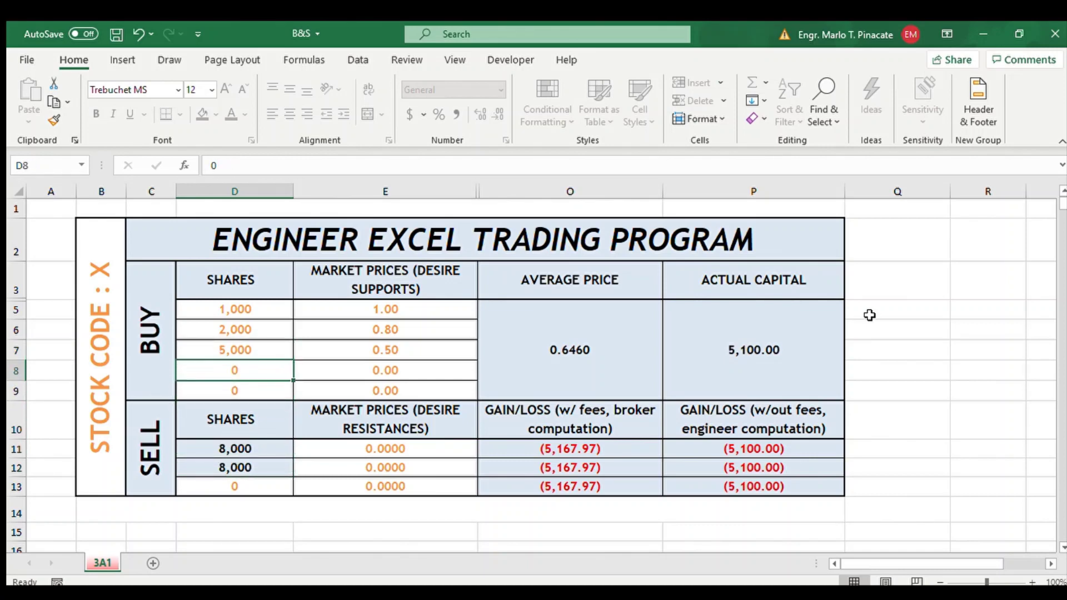
key("Right")
key("Up")
key("Down")
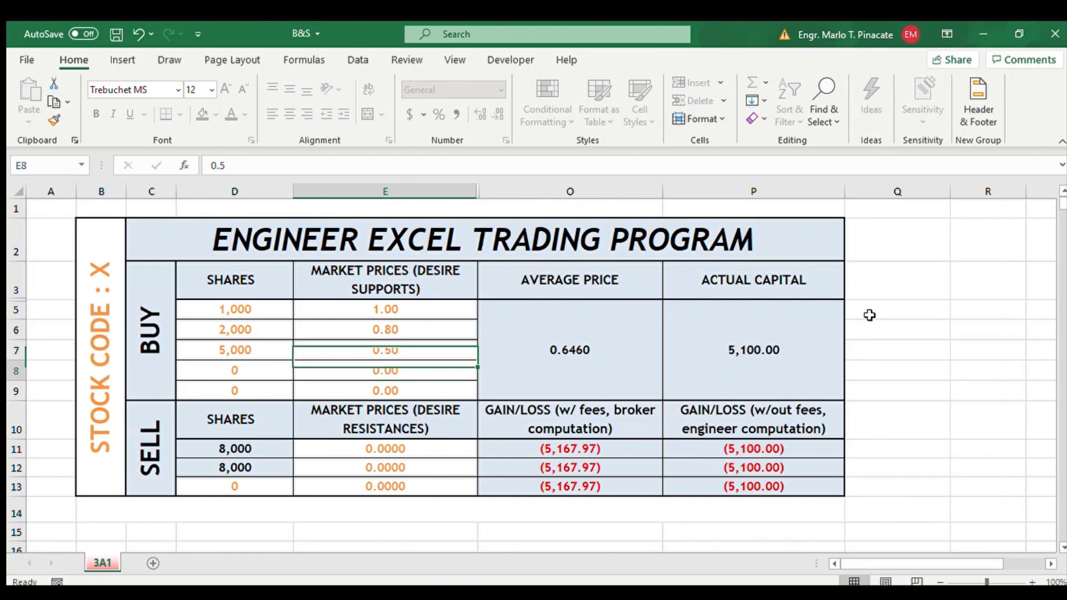
type("0.4")
key("Return")
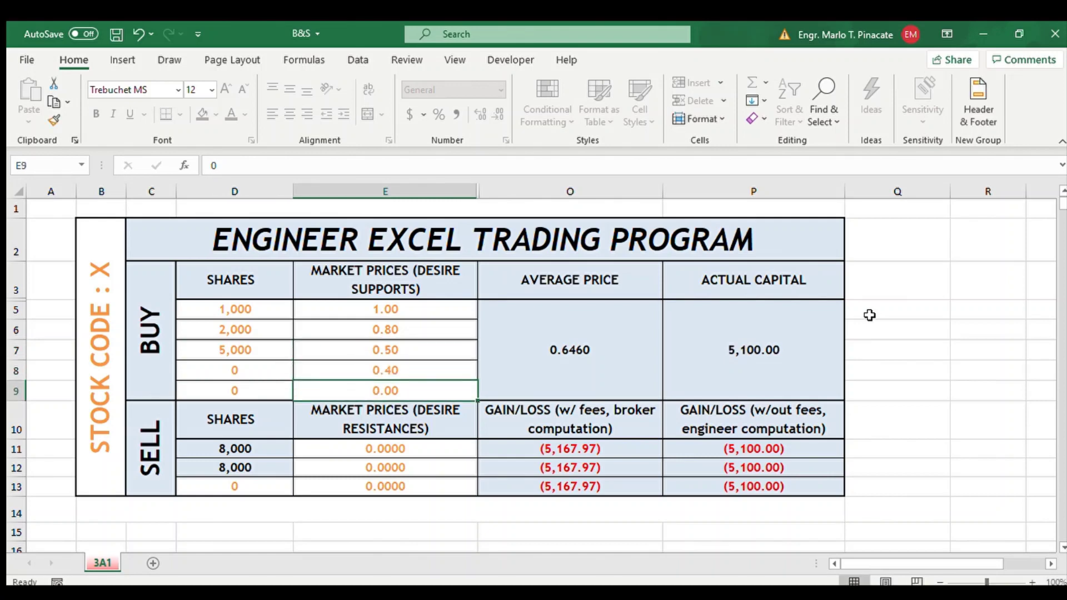
key("Up")
key("Left")
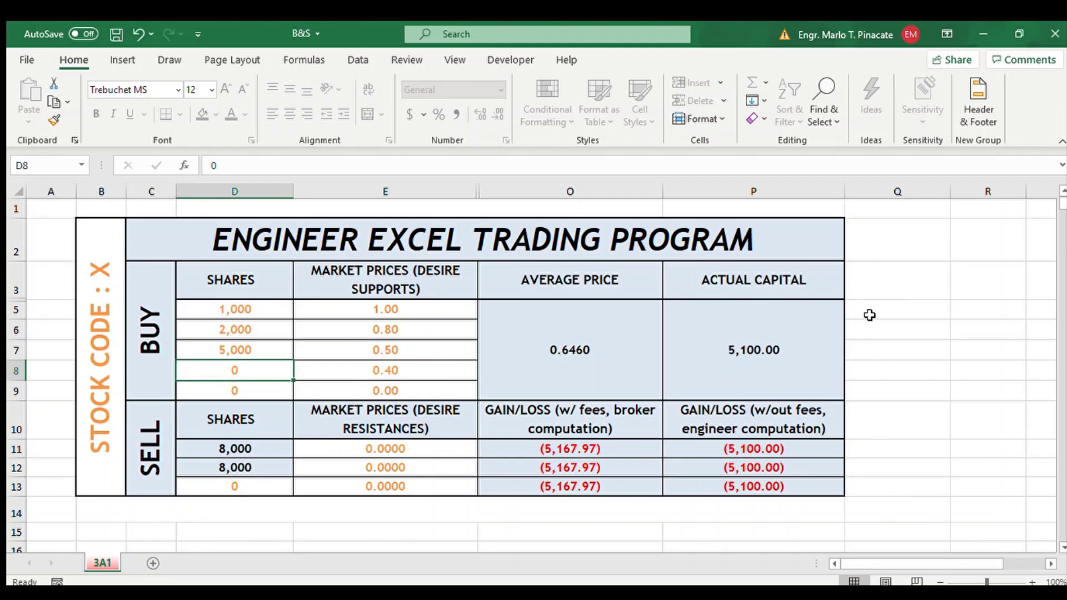
type("6,000")
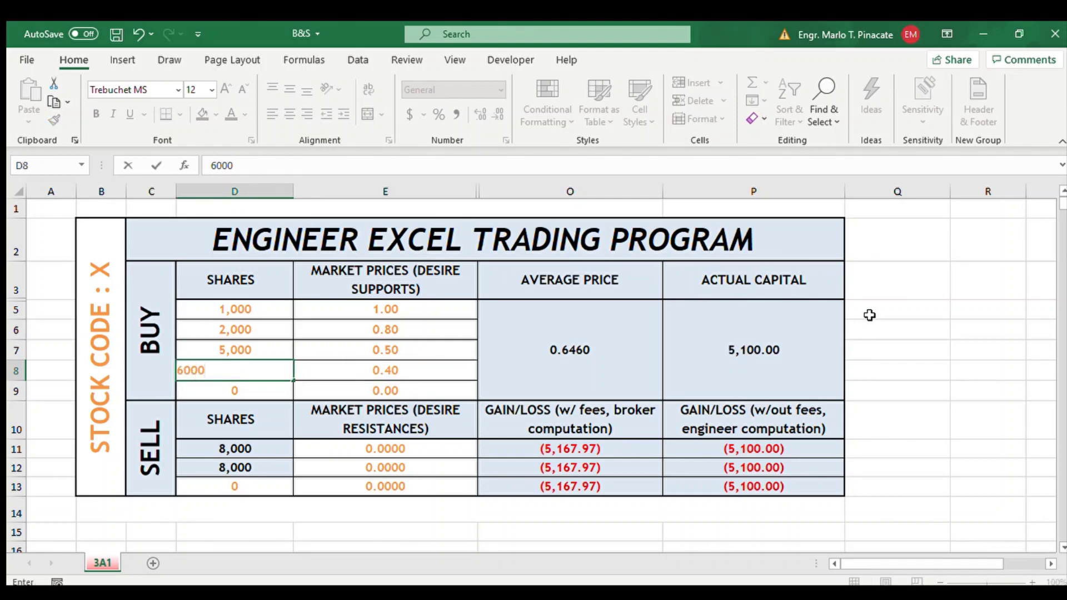
key("Return")
key("Right")
key("Right")
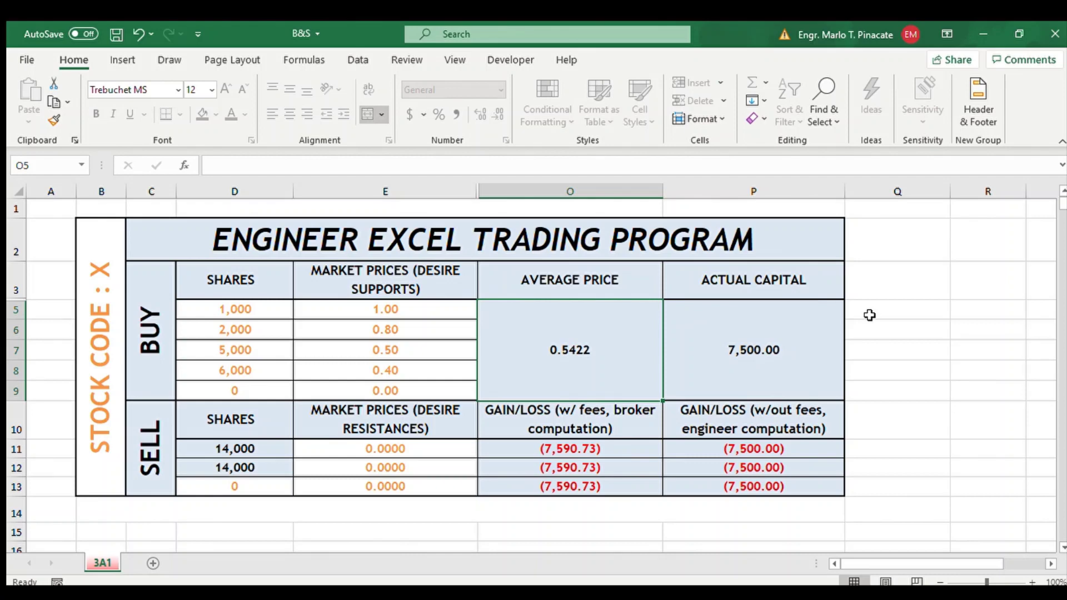
- Add the fifth buy of 10,000 shares at 0.20, bringing the average to 0.4006
key("Left")
key("Left")
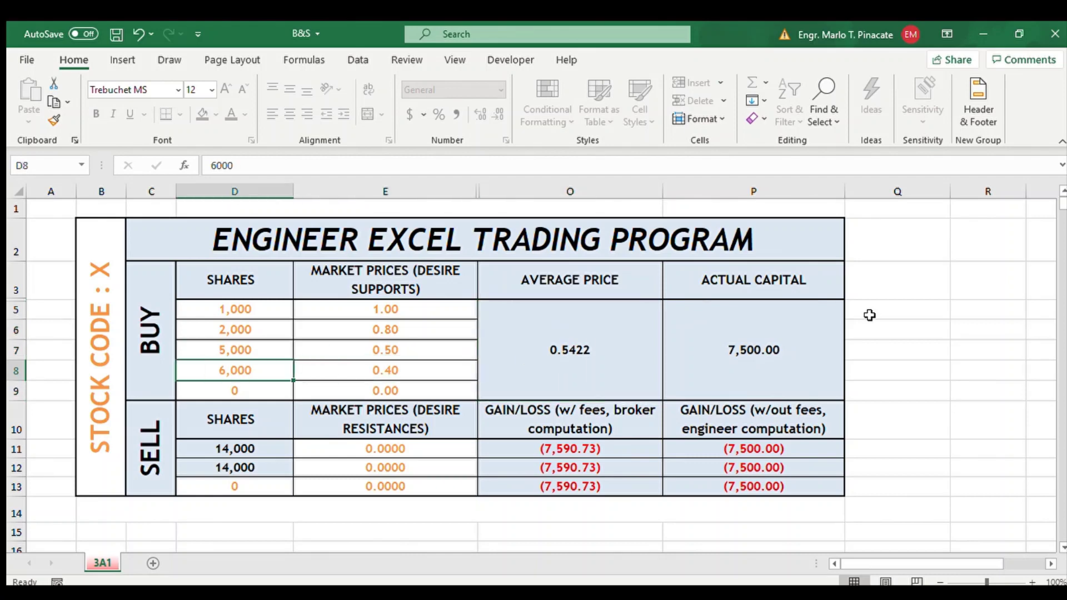
key("Left")
key("Right")
key("Right")
key("Down")
key("Down")
key("Down")
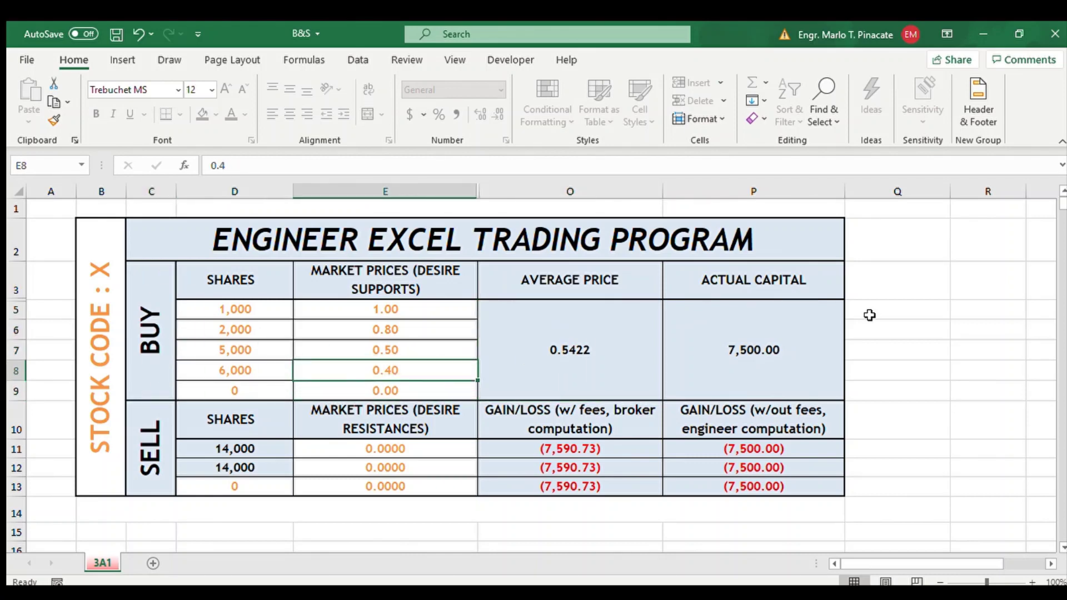
key("Down")
type("0.2")
key("Return")
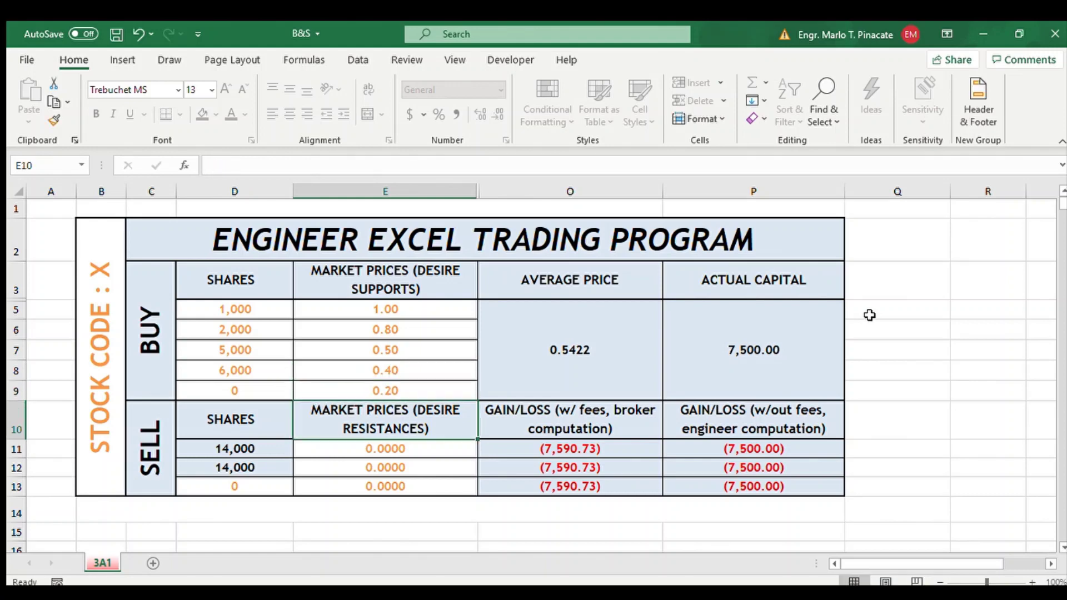
key("Up")
key("Left")
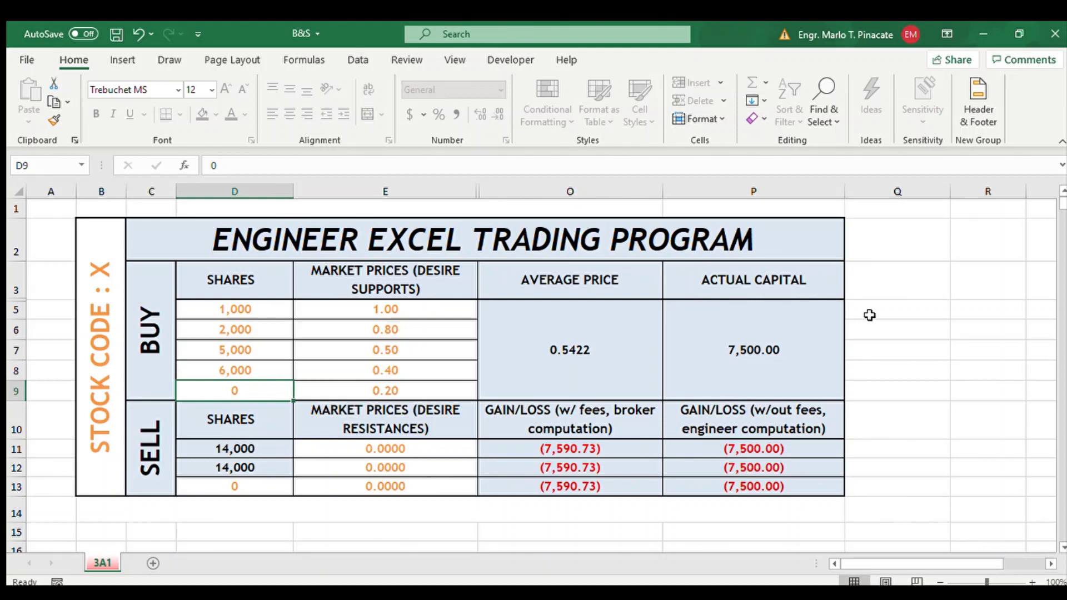
key("Right")
key("Left")
type("10")
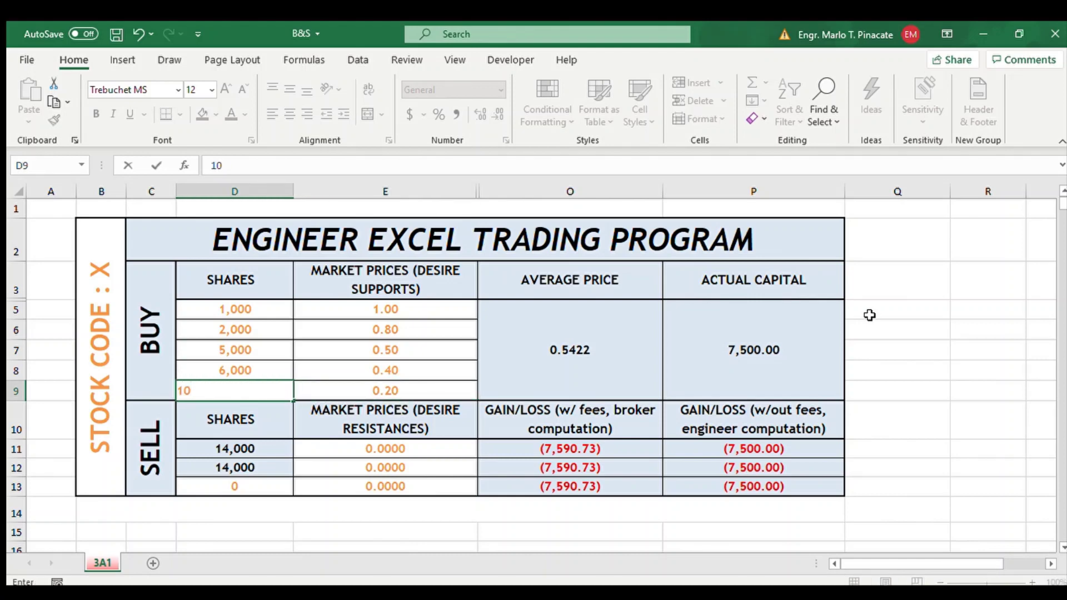
type("000")
key("Return")
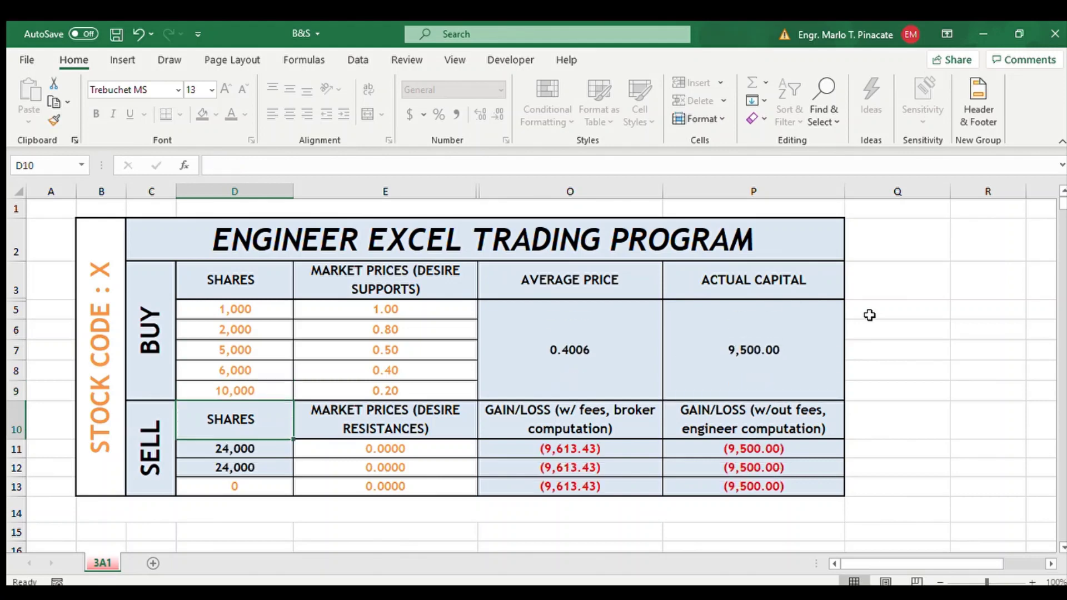
key("Up")
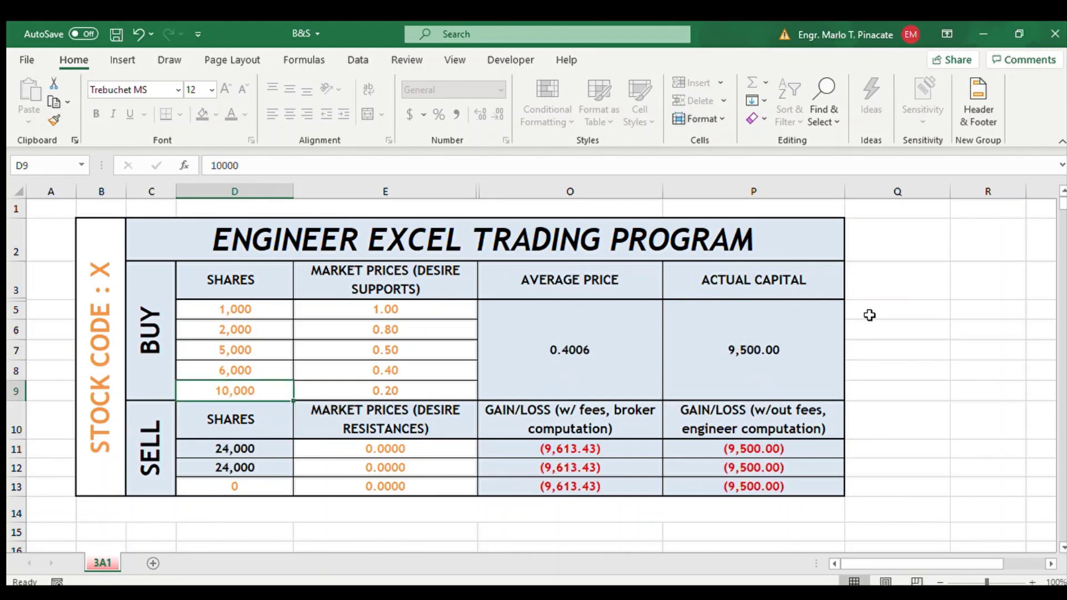
key("Right")
key("Left")
key("Right")
key("Left")
key("Right")
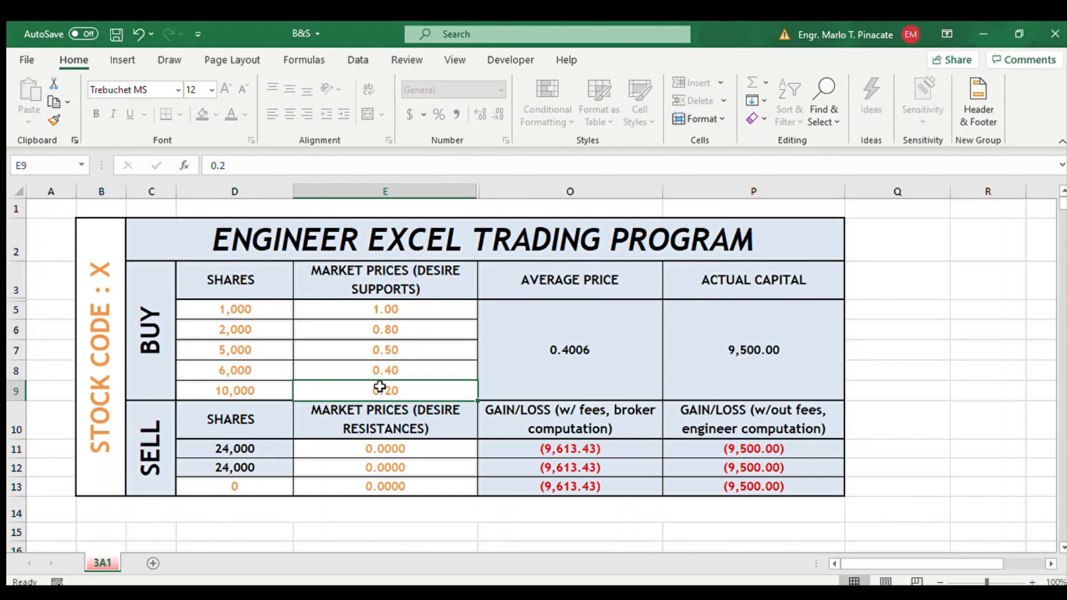
left_click(559, 370)
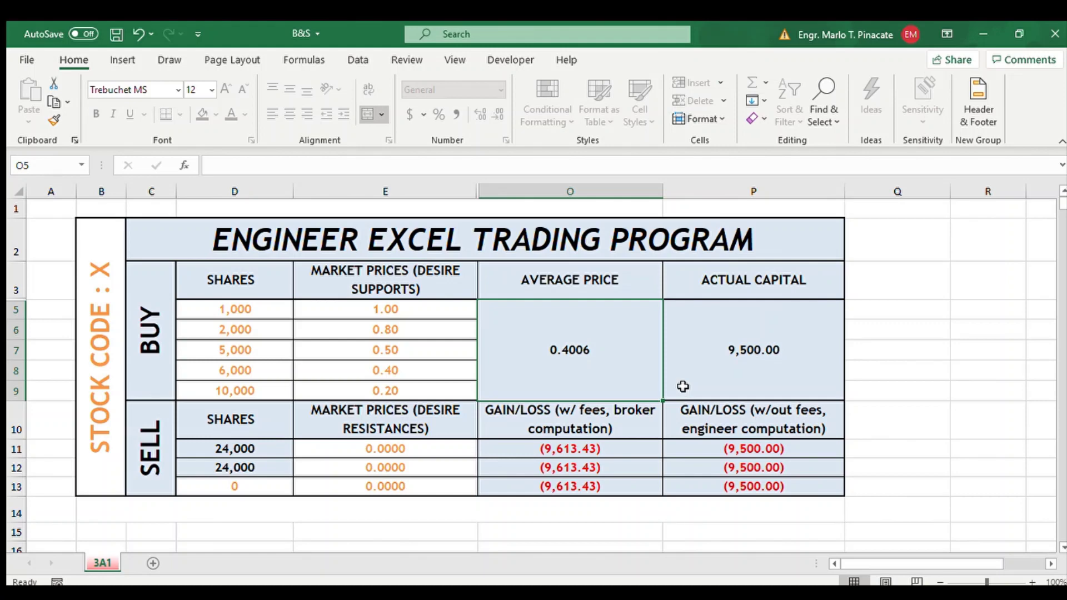
left_click(747, 385)
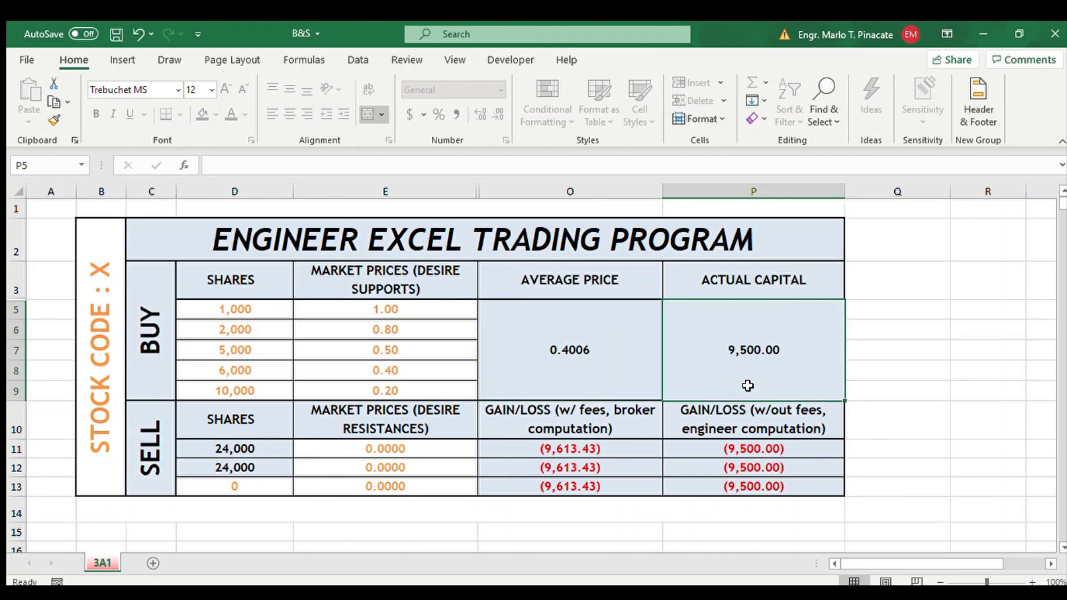
left_click(260, 448)
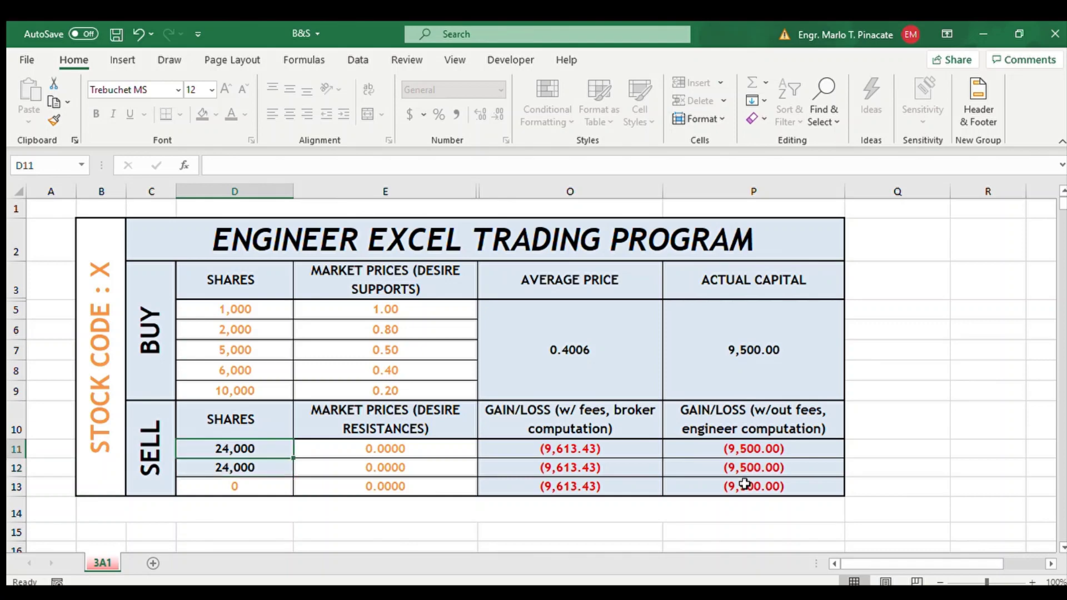
key("Right")
key("Up")
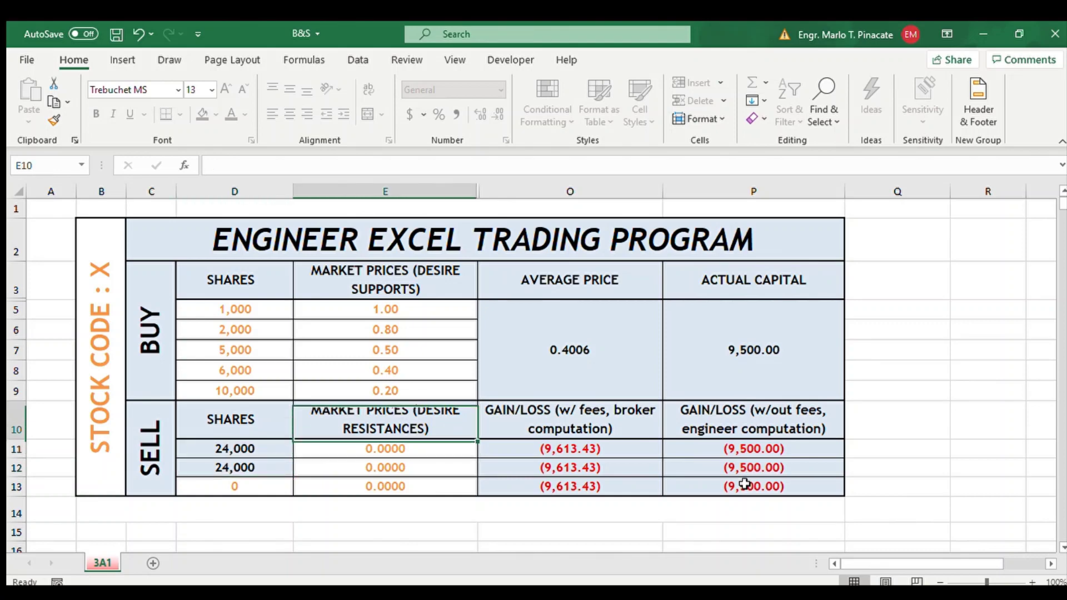
key("Up")
key("Down")
key("Up")
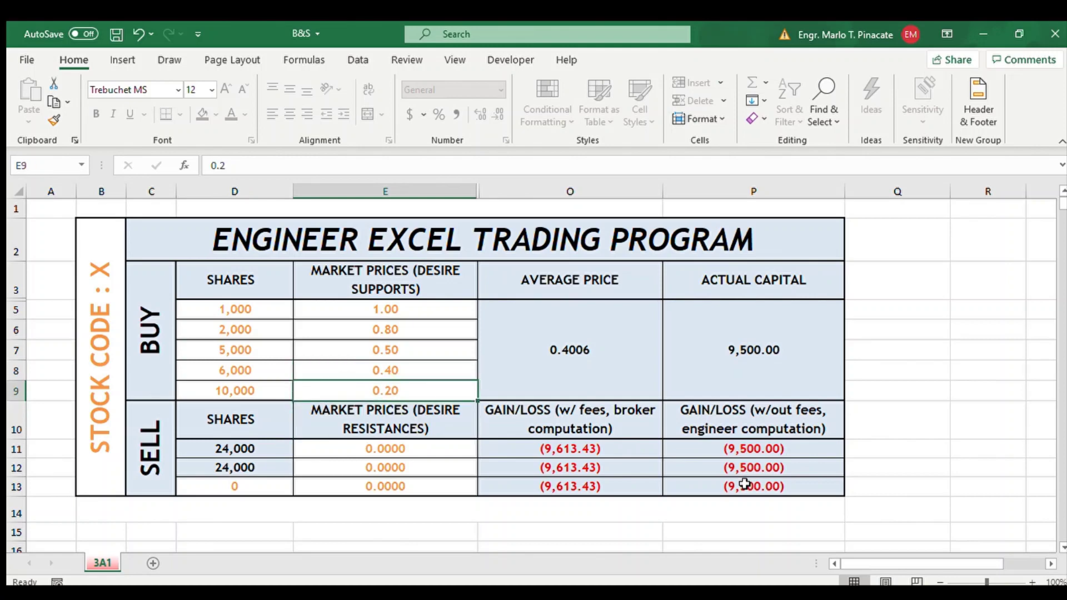
key("Down")
key("Down")
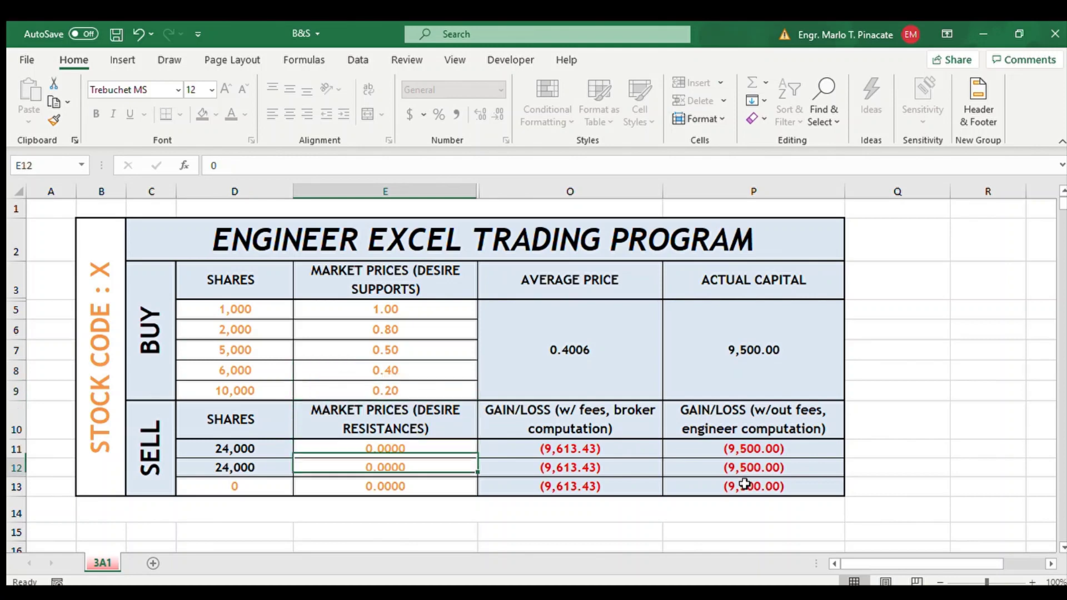
key("Up")
key("Up")
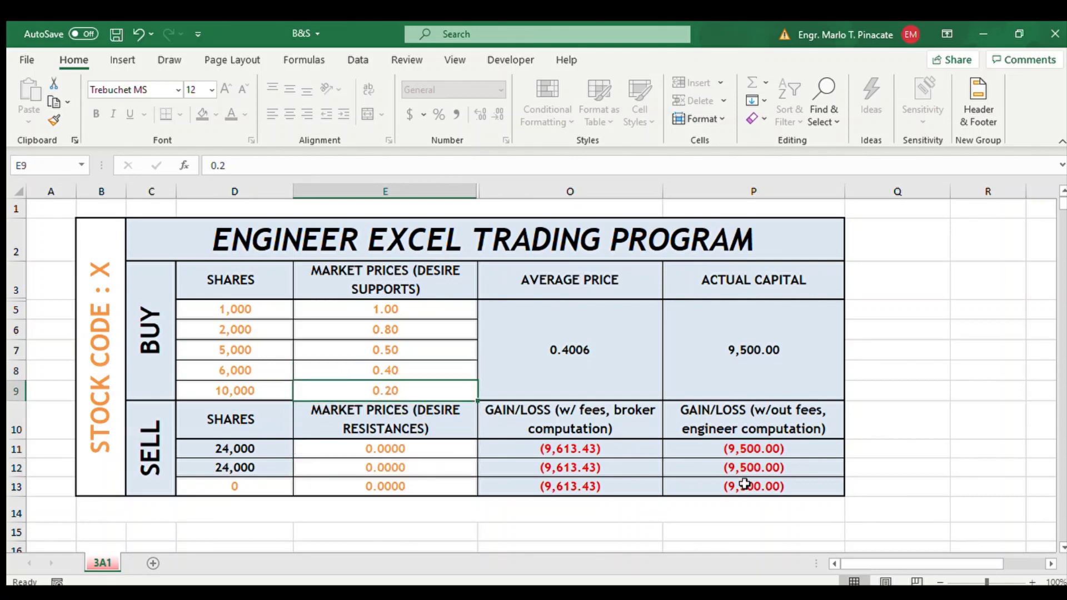
key("Up")
key("Right")
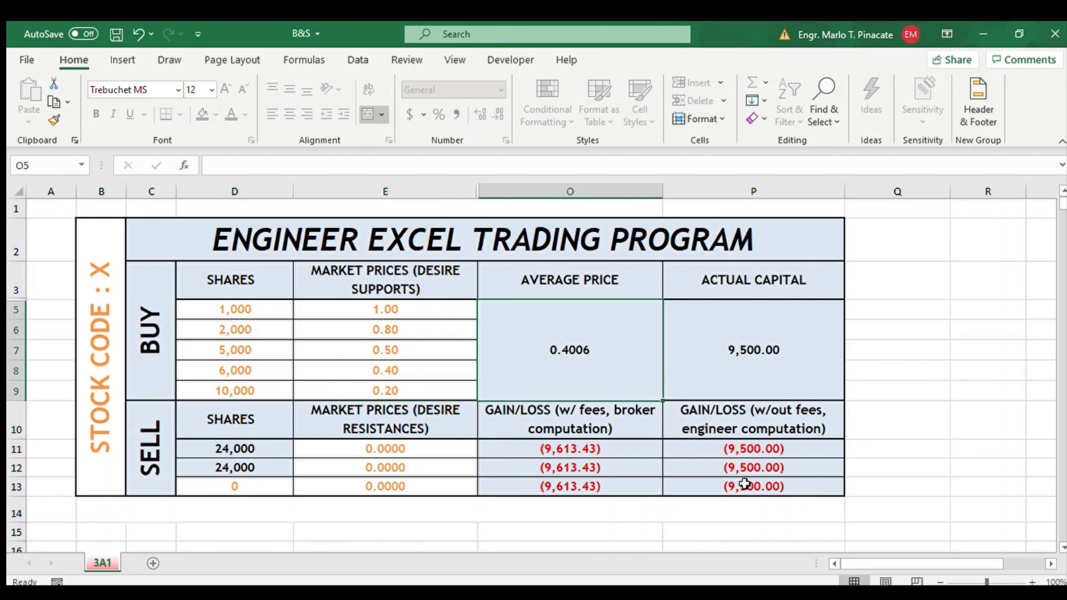
key("Left")
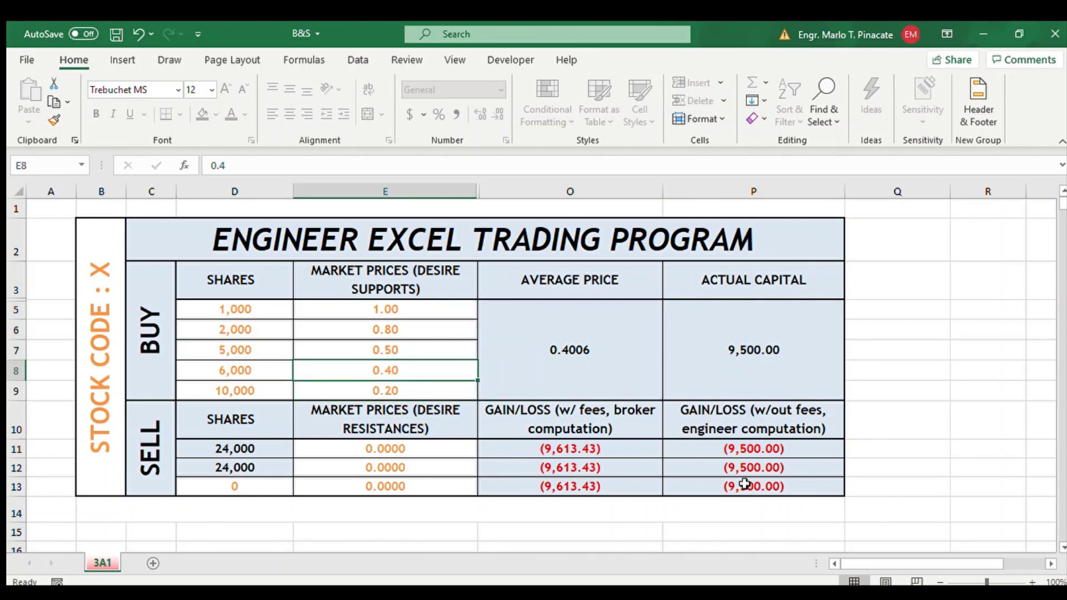
key("Down")
key("Down")
key("Down")
key("Up")
key("Up")
key("Down")
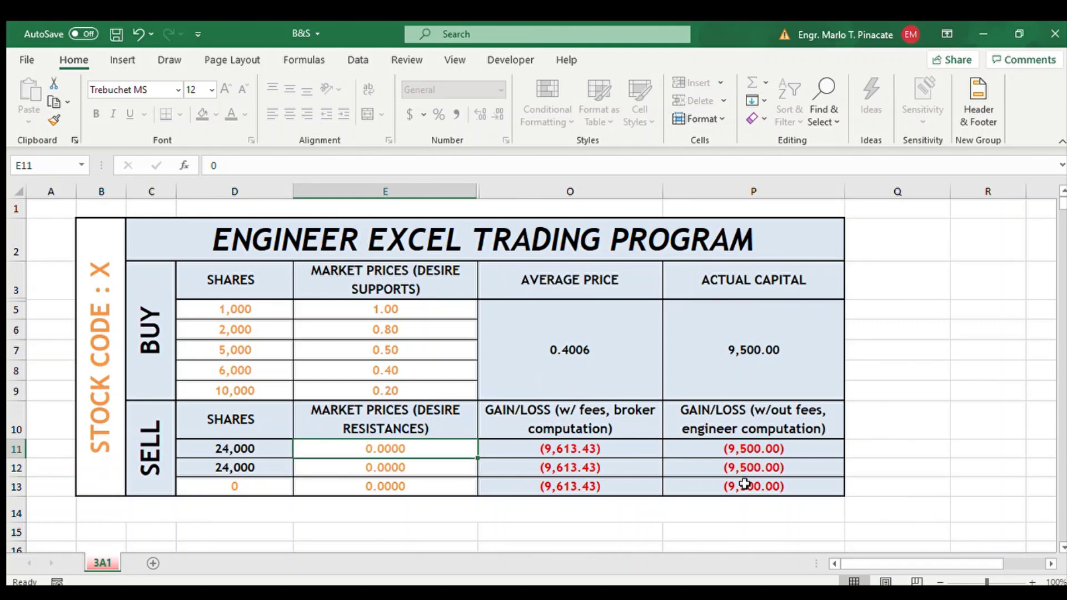
- Set the first two sell prices to 0.50 and 0.60
type(".5")
key("Return")
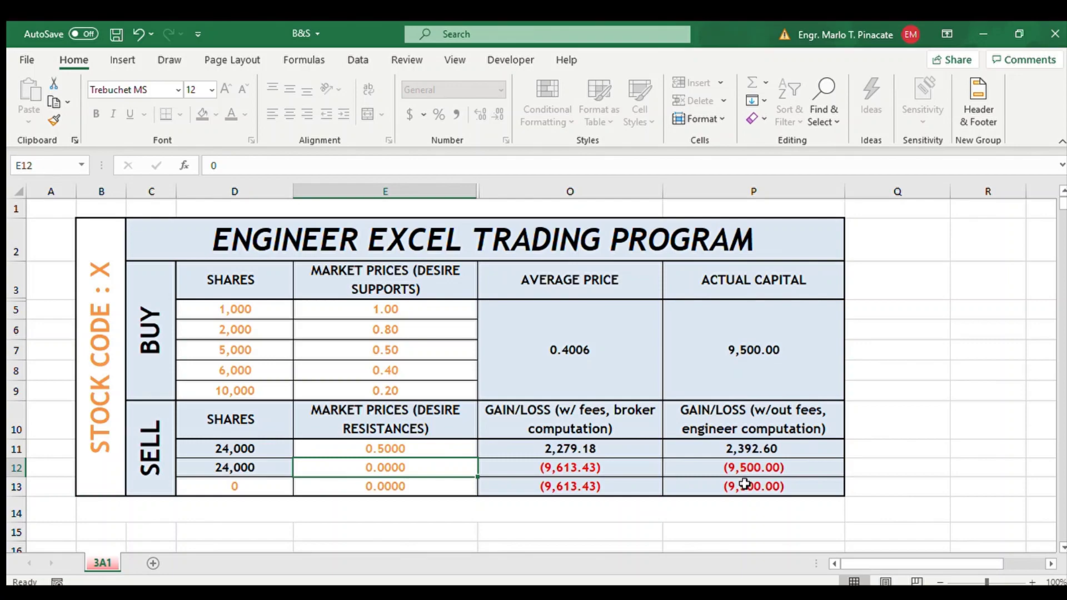
type(".6")
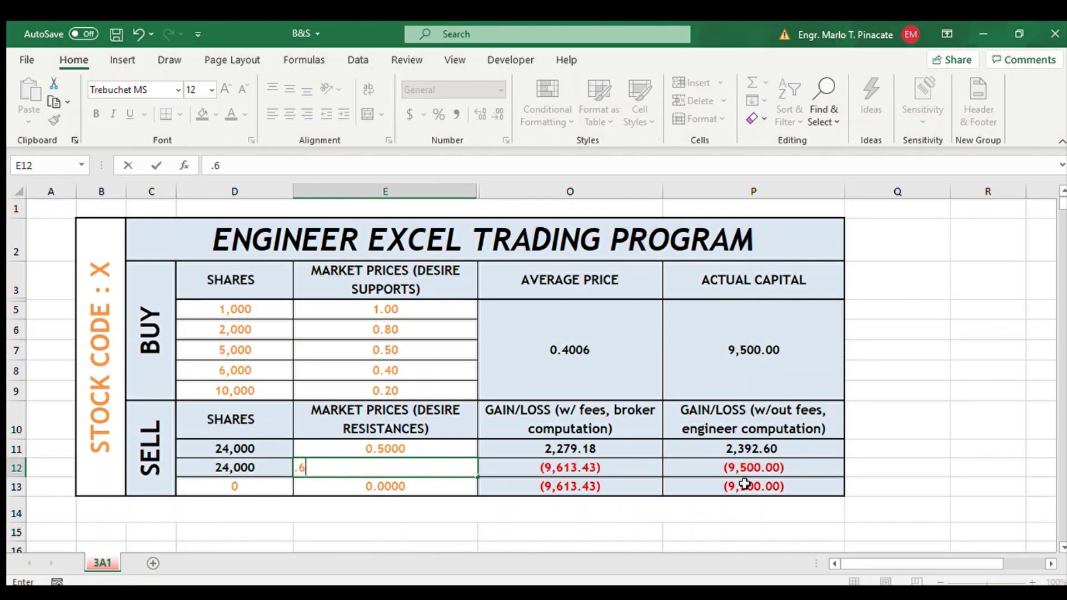
key("Return")
- Enter 12,000 shares in the third sell row and compare it with the second row
key("Left")
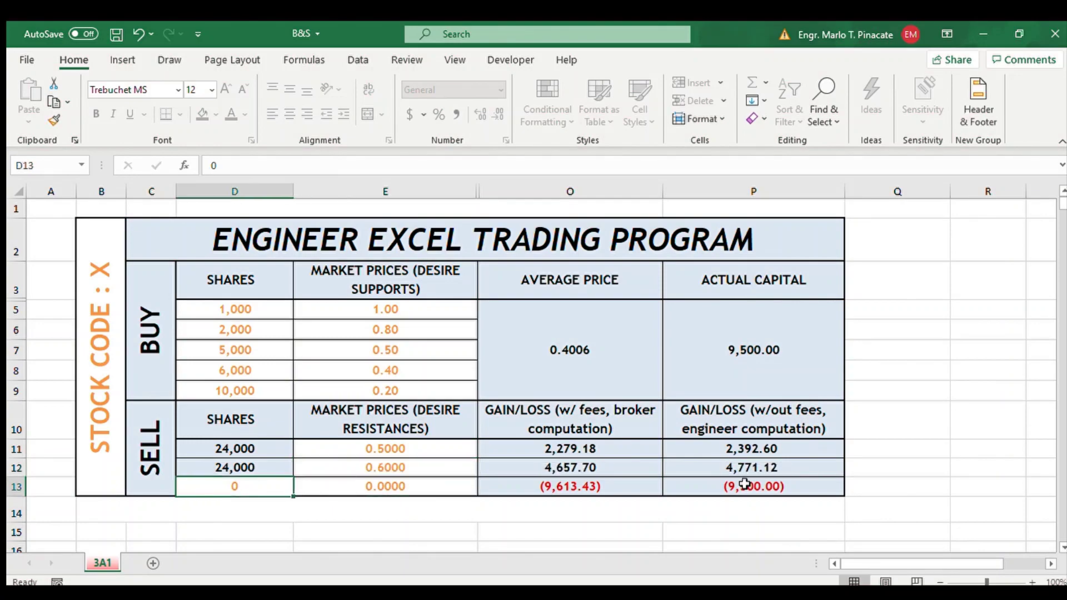
key("F2")
type("2")
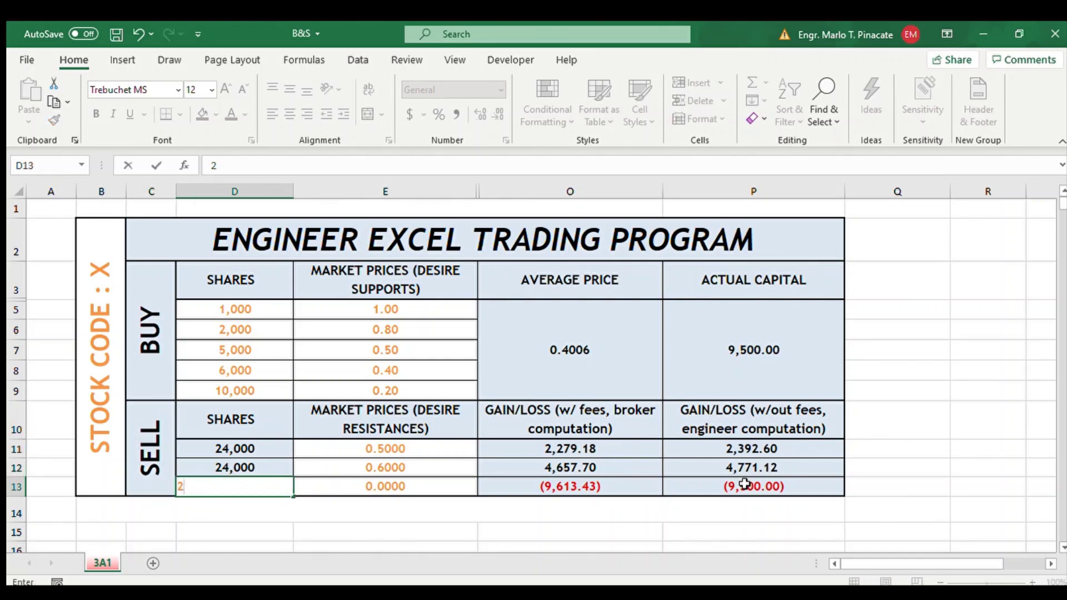
key("Escape")
key("Up")
key("Down")
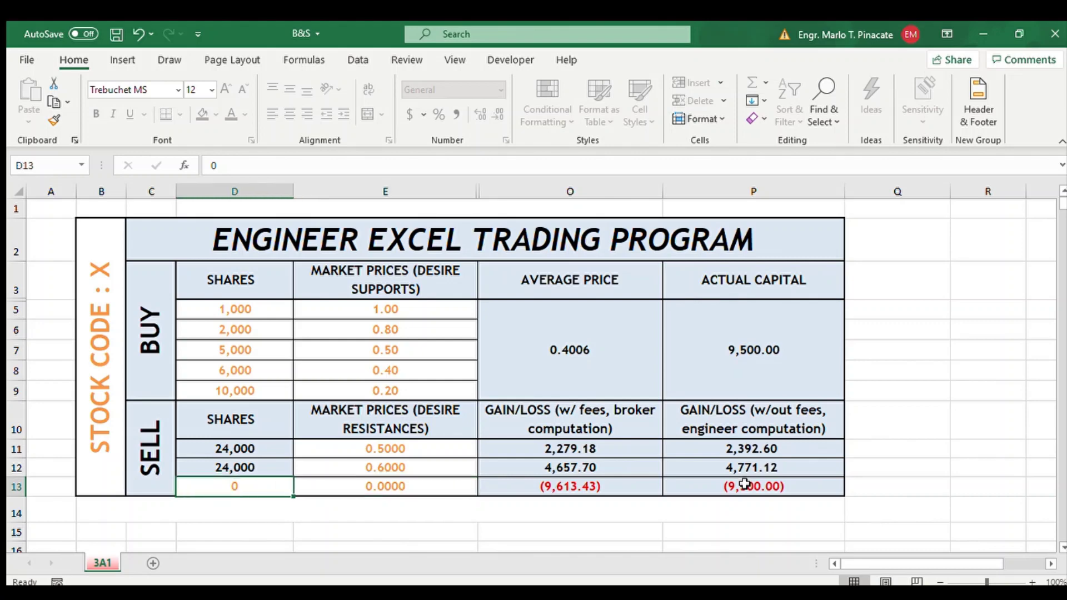
type("120")
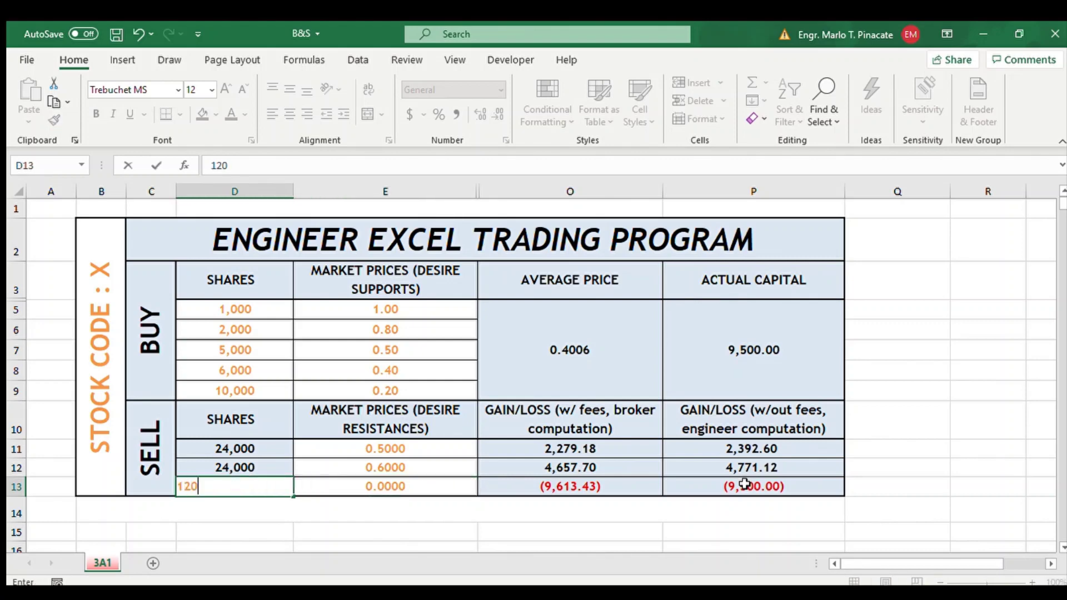
type("00")
key("Right")
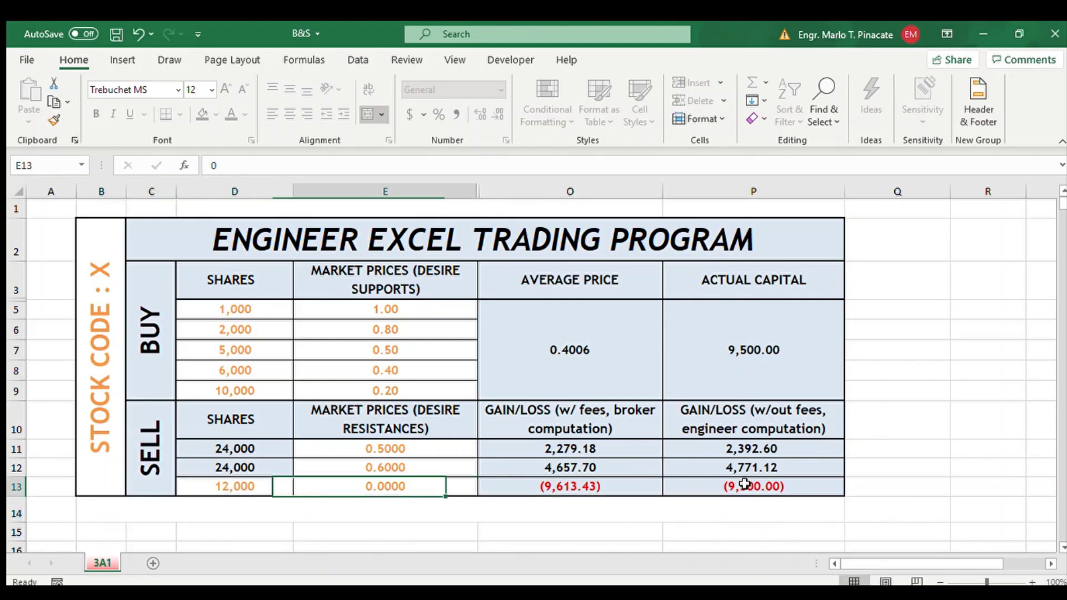
key("Right")
key("Left")
key("Left")
key("Left")
key("Right")
key("Up")
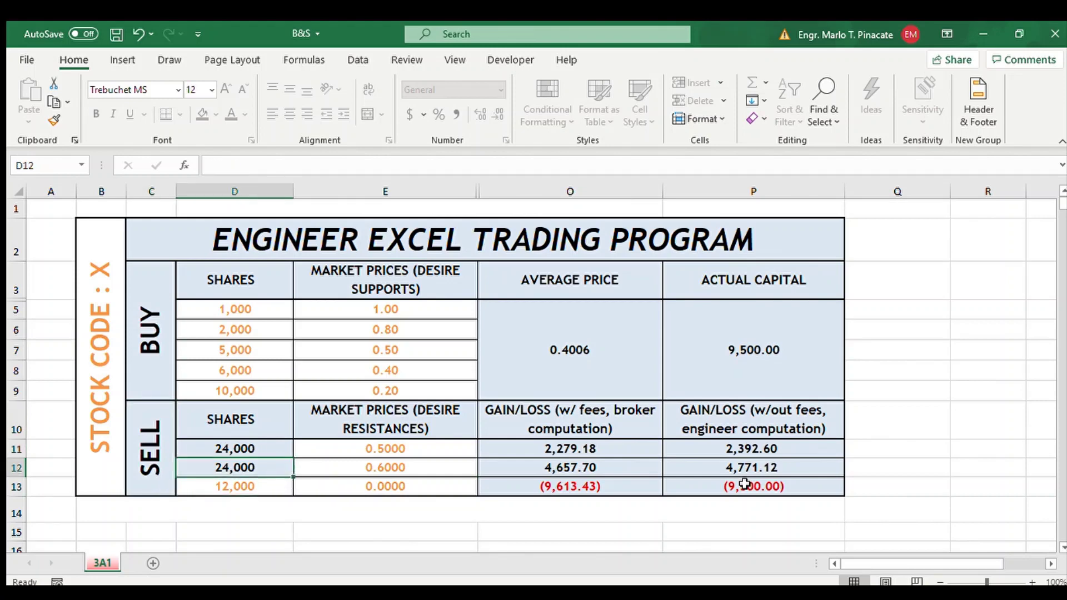
key("Down")
key("Up")
key("Down")
key("Up")
key("Down")
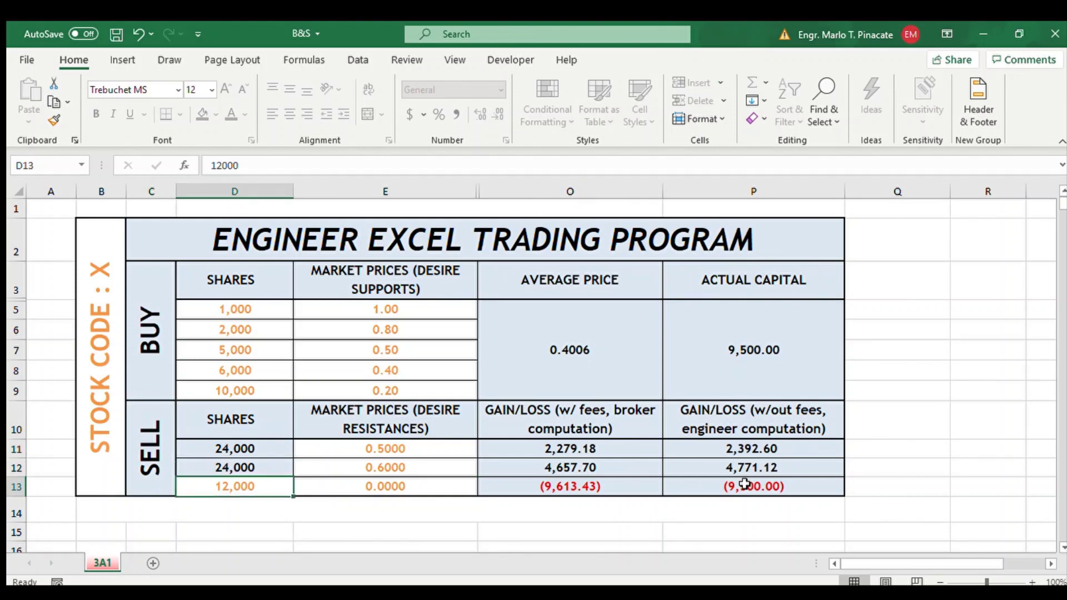
- Give the third sell row a price of 0.5 and review its resulting gain/loss
key("Right")
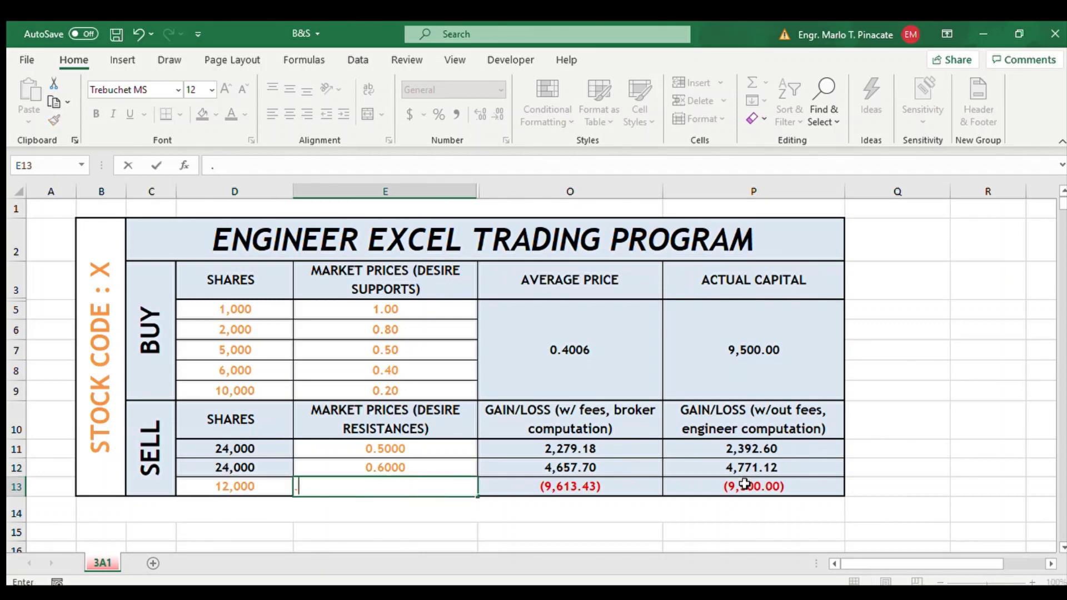
type("0.5")
key("Right")
key("Right")
key("Left")
key("Left")
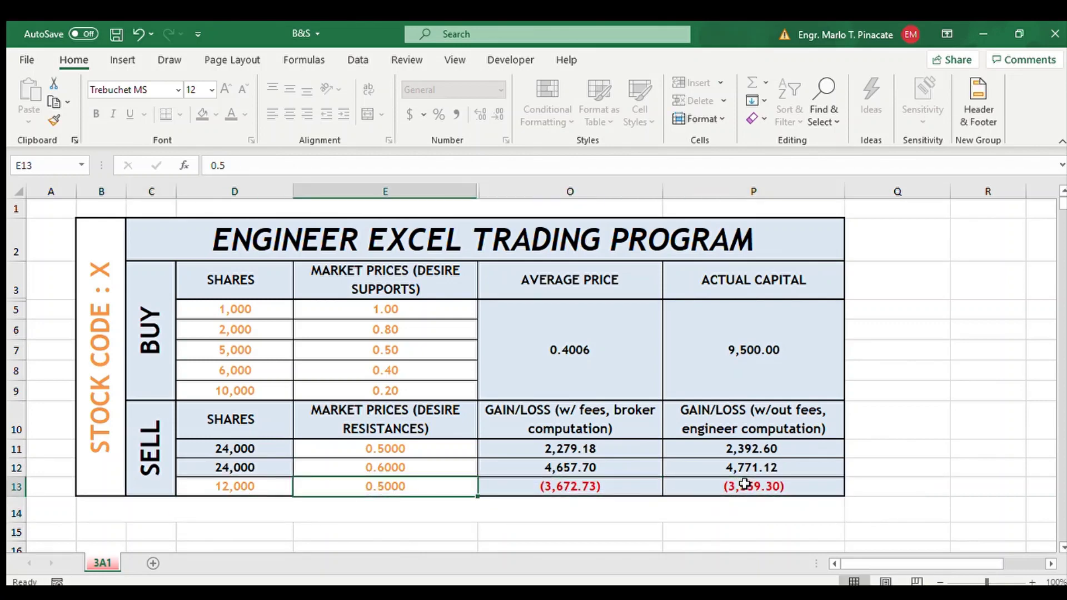
key("Right")
key("Right")
key("Left")
key("Left")
key("Left")
key("Right")
key("Right")
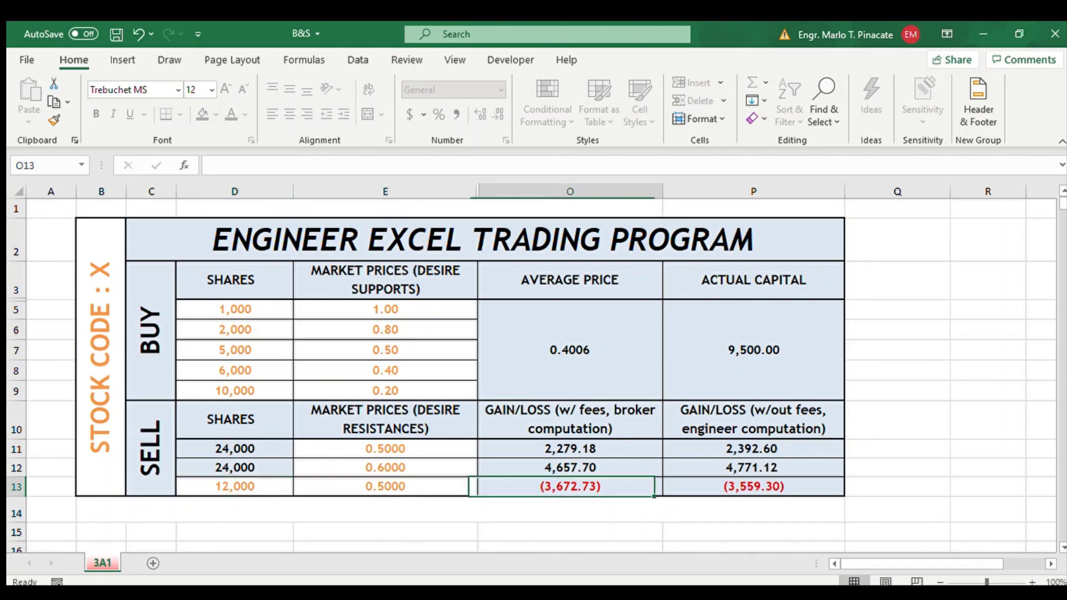
key("Left")
key("Left")
key("Right")
key("Left")
key("Right")
key("Left")
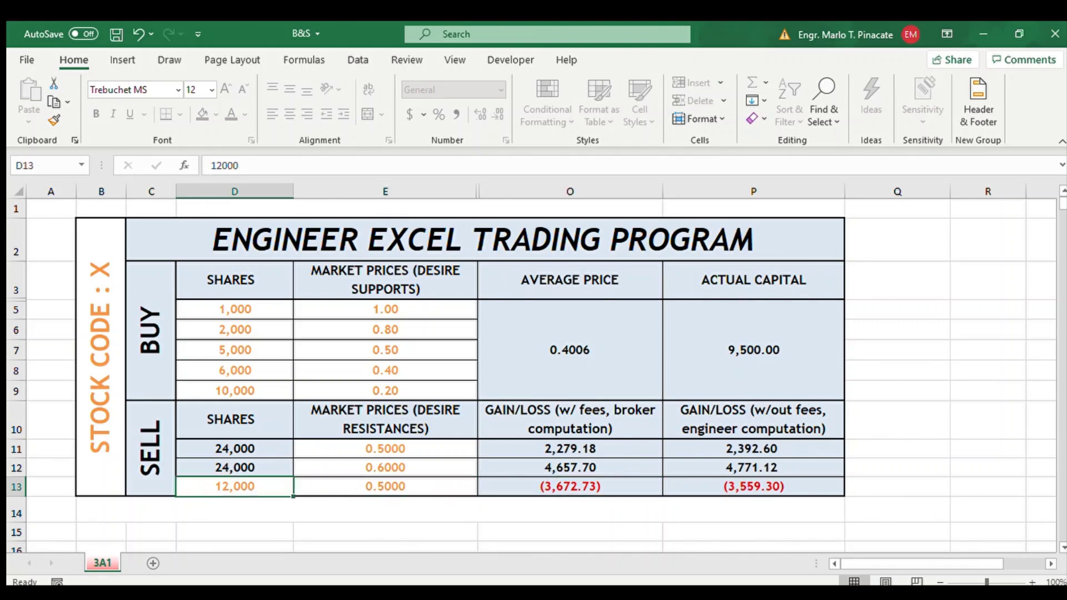
key("Right")
key("Right")
key("Right")
key("Left")
key("Left")
key("Right")
key("Right")
key("Left")
key("Left")
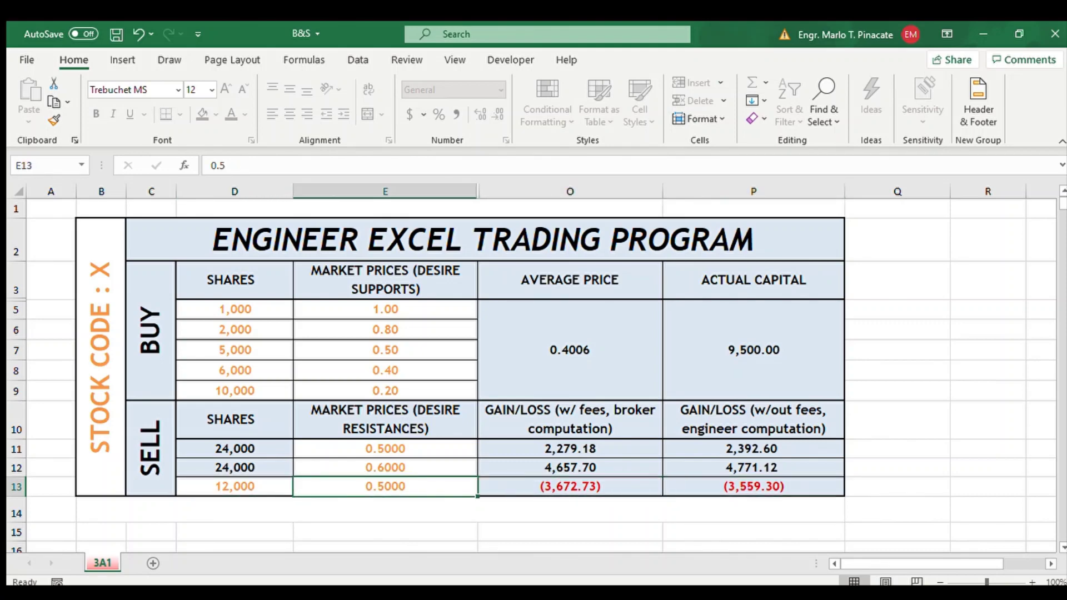
key("Right")
key("Right")
key("Left")
key("Left")
key("Left")
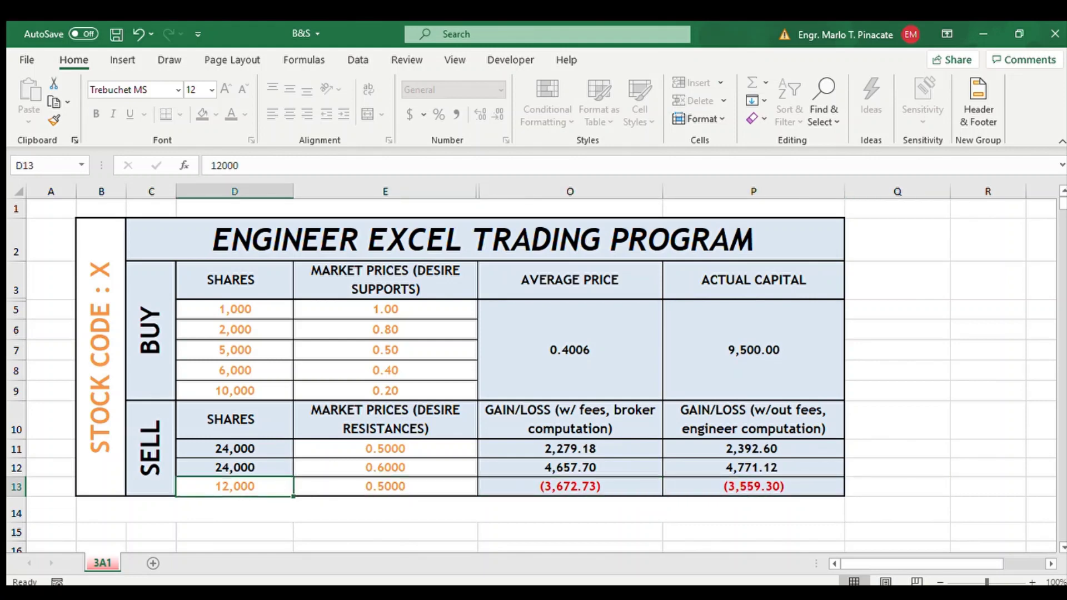
- Change the third sell shares to 20,000 and check the gains of 297.07 and 410.50
type("2")
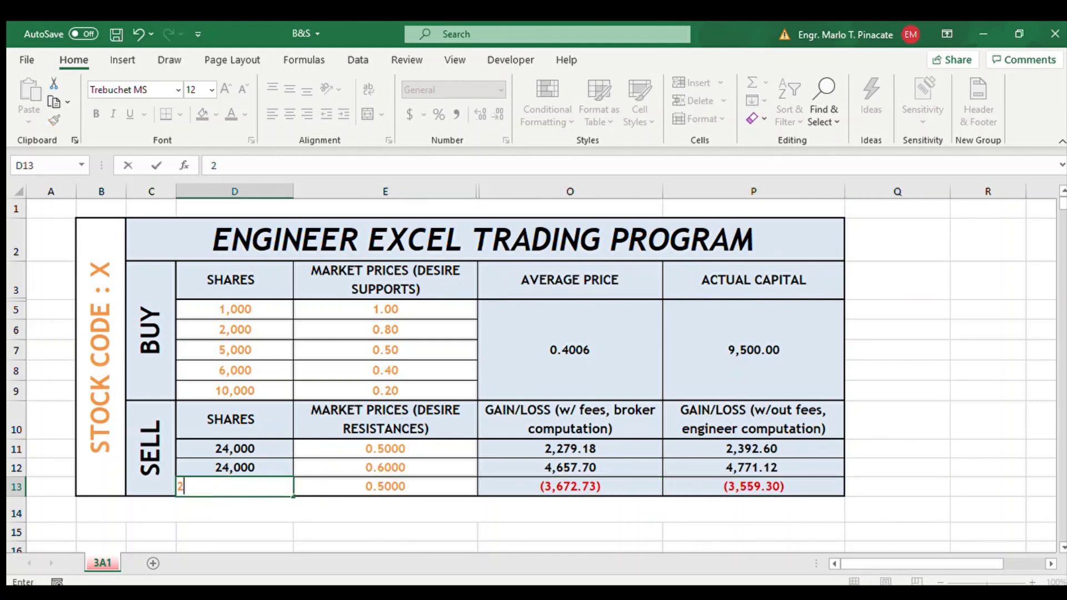
type("0000")
key("Return")
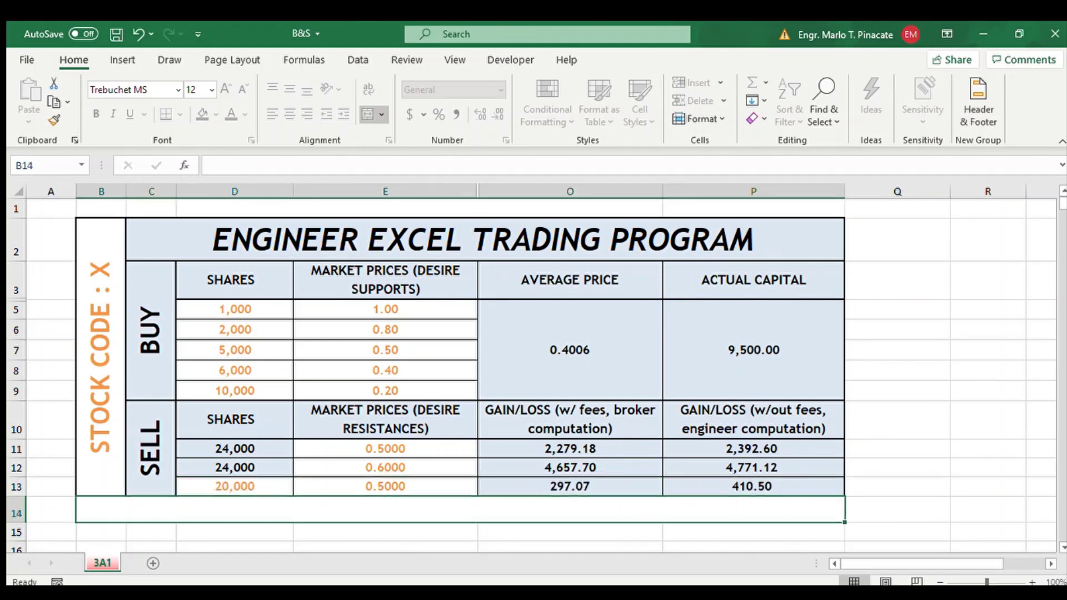
key("Up")
key("Right")
key("Right")
key("Right")
key("Left")
key("Left")
key("Left")
key("Right")
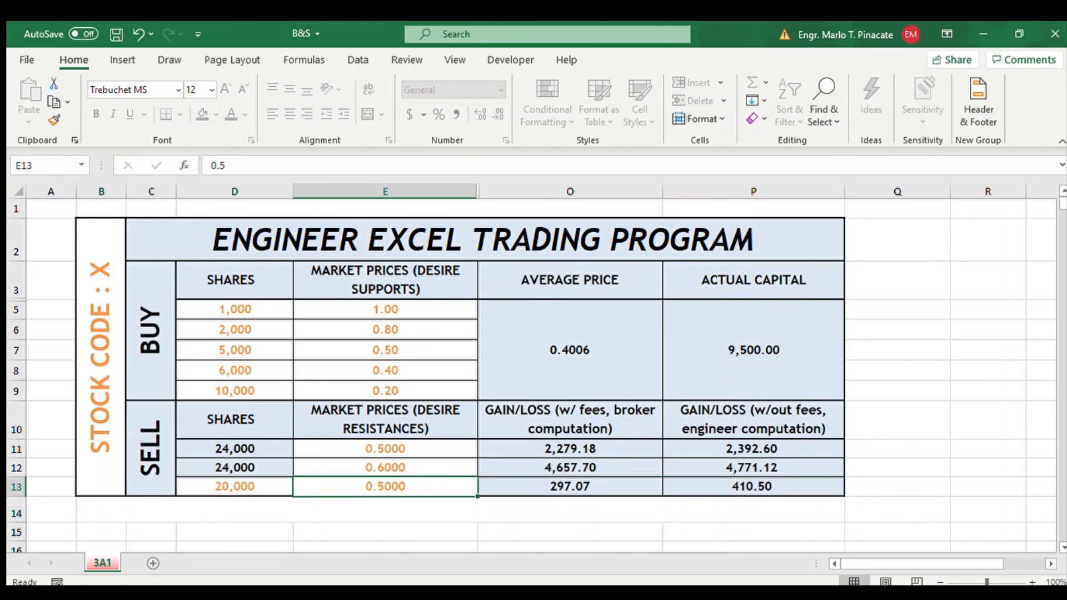
key("Left")
key("Right")
key("Left")
key("Right")
key("Right")
key("Left")
key("Up")
key("Up")
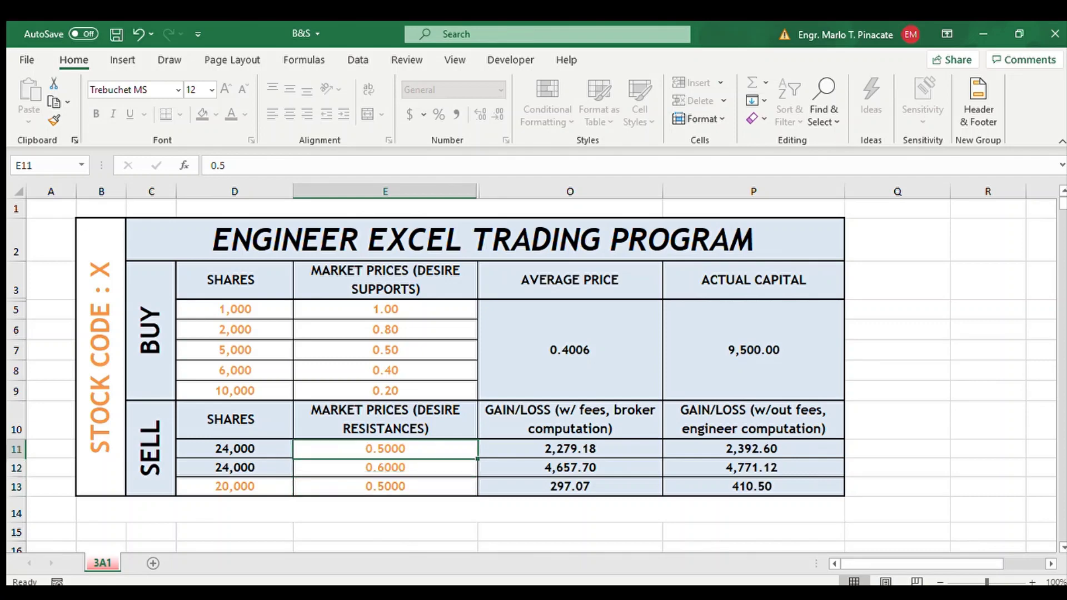
key("Up")
key("Down")
key("Down")
key("Down")
key("Left")
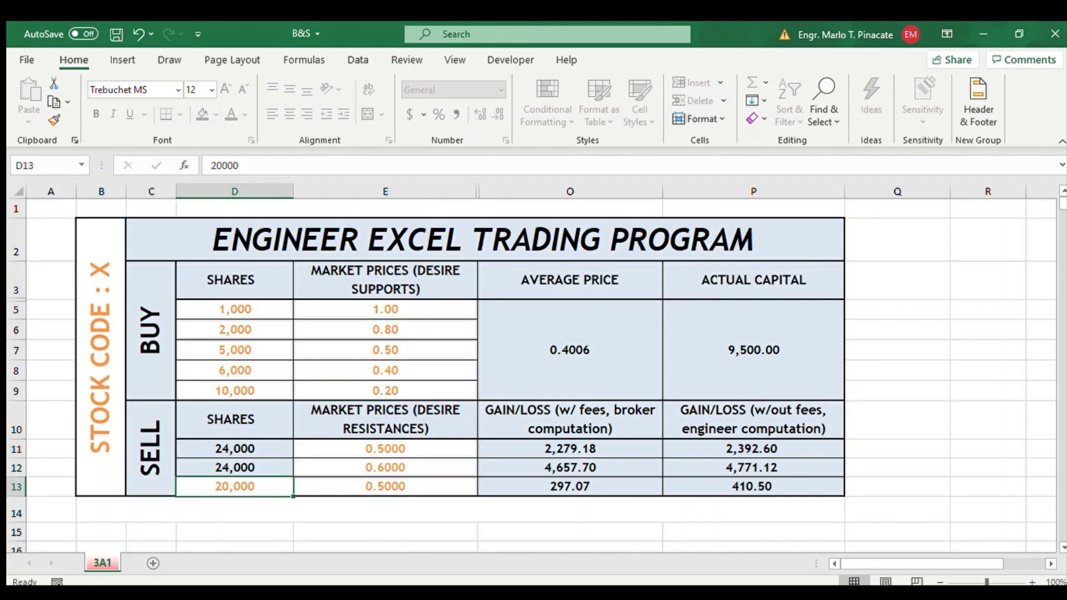
key("Right")
key("Left")
key("Right")
key("Left")
- Set the third sell row's shares and price to 0
type("0")
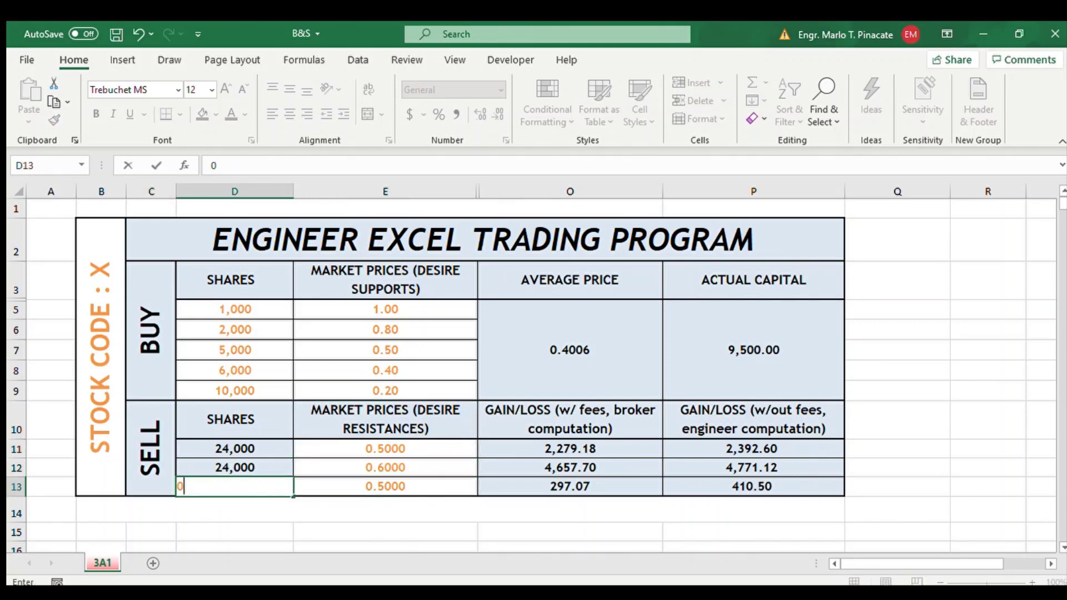
key("Return")
left_click(385, 486)
type("0")
key("Return")
- Review the 0.5 and 0.6 sell prices and the first broker gain/loss value
left_click(385, 449)
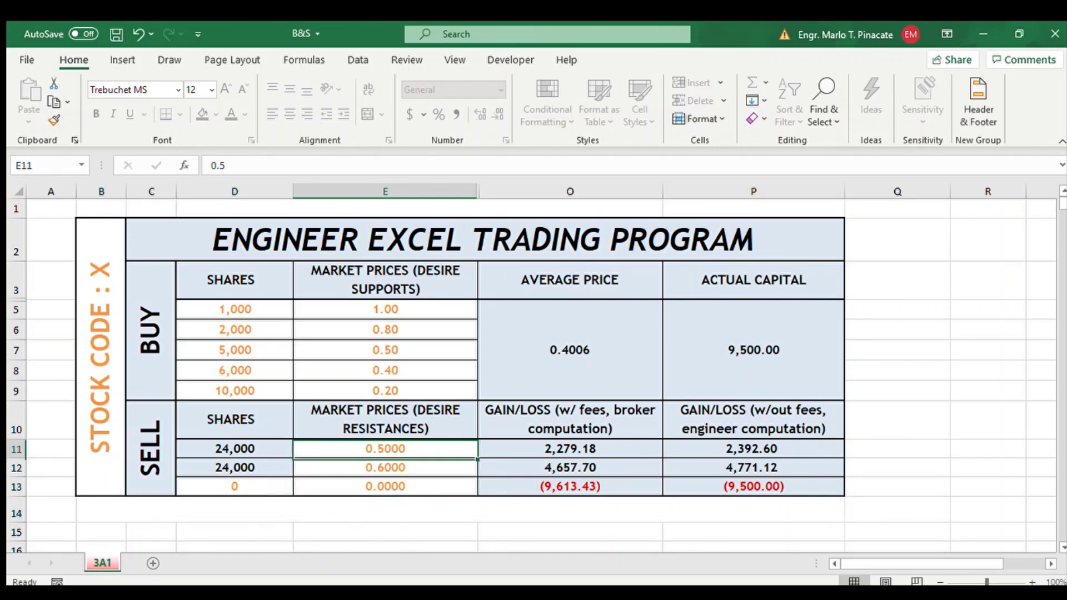
key("Left")
key("Right")
key("Left")
key("Up")
key("Down")
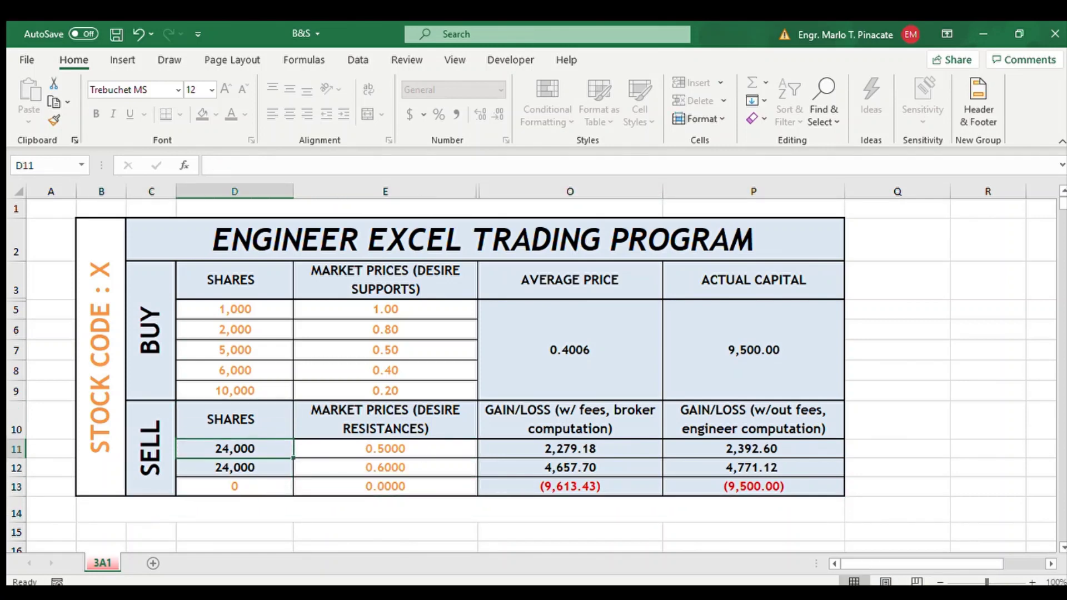
left_click(385, 448)
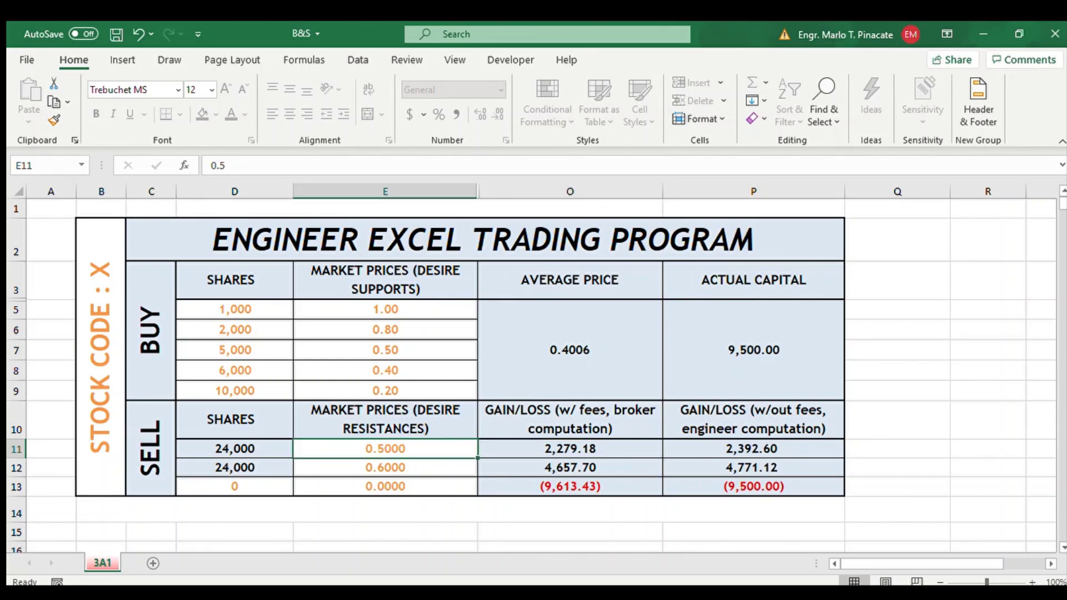
left_click(385, 467)
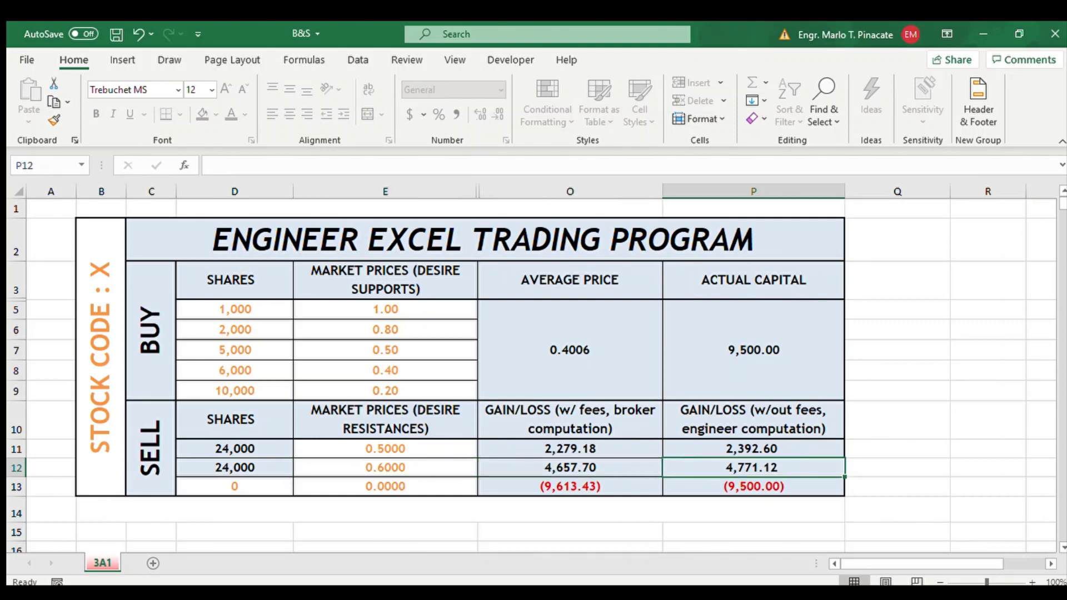
left_click(570, 419)
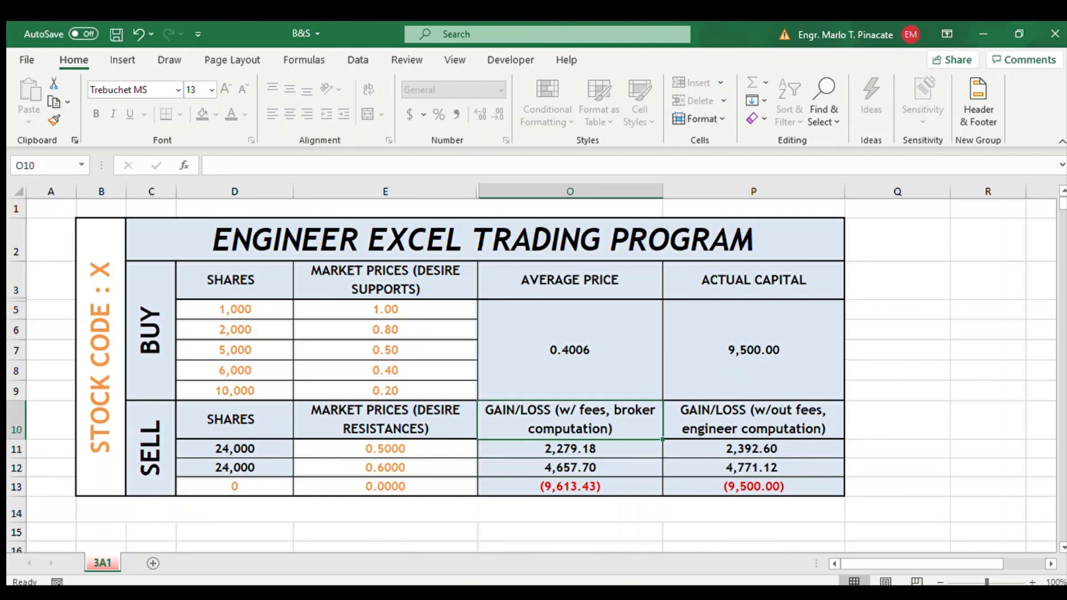
left_click(541, 451)
key("Left")
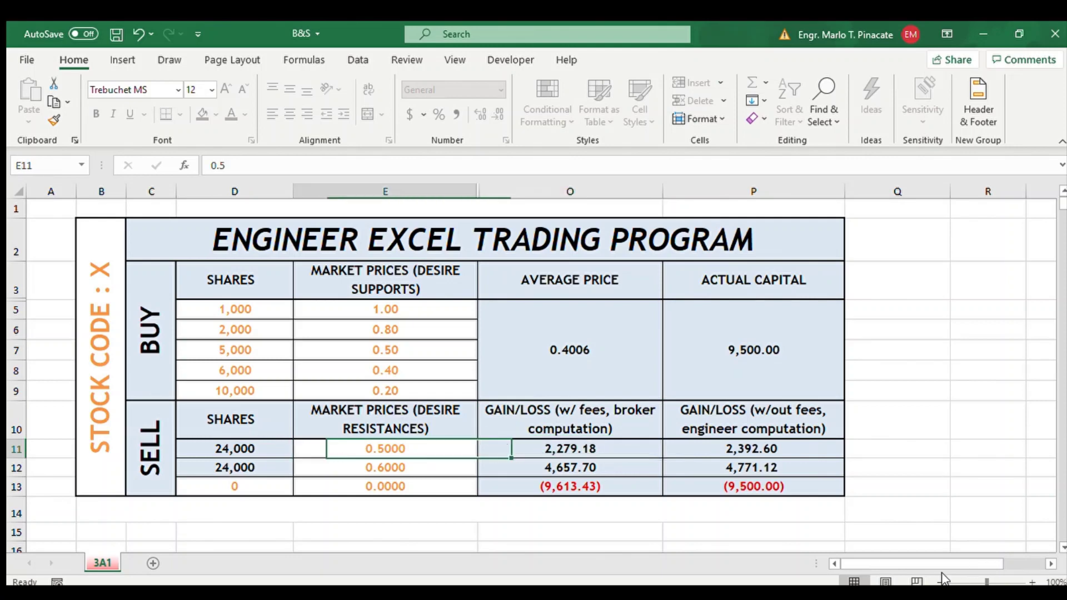
key("Left")
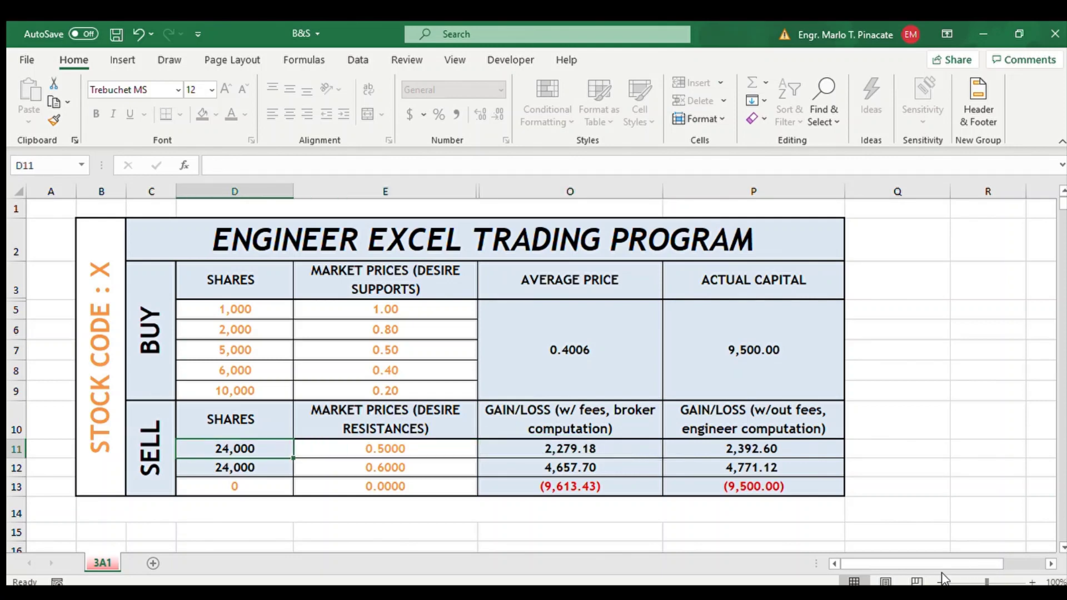
key("Right")
key("Right")
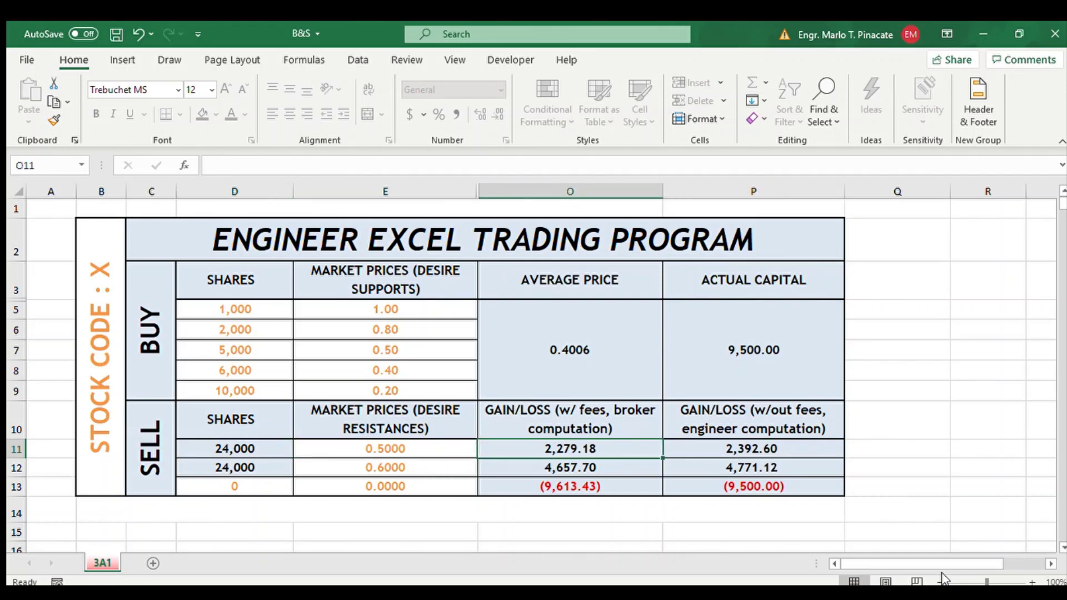
key("Right")
key("Left")
key("Right")
key("Left")
key("Right")
key("Left")
key("Right")
key("Left")
key("Left")
key("Right")
key("Right")
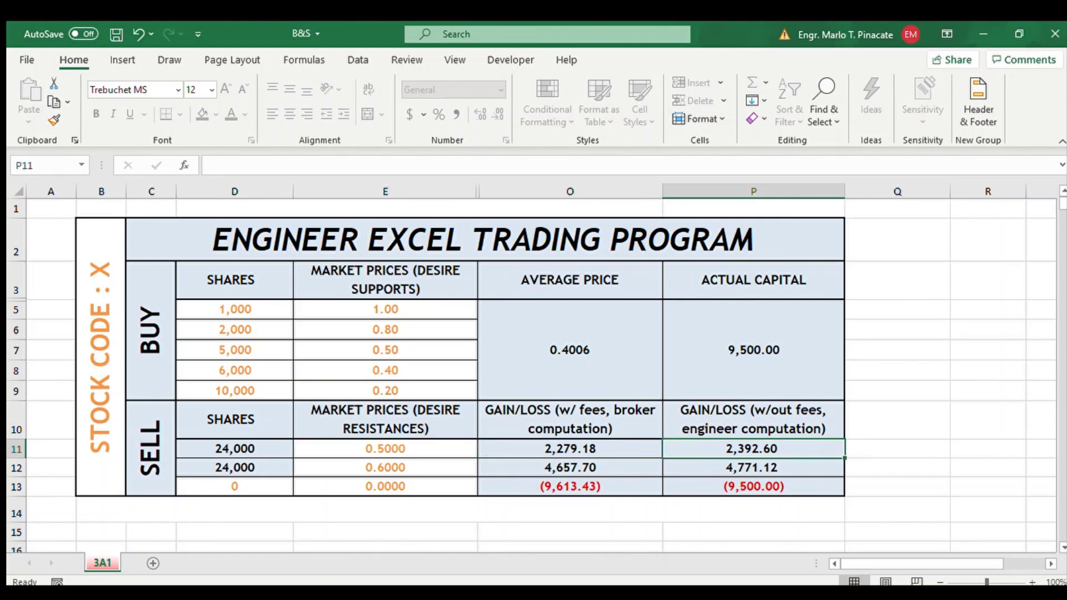
key("Left")
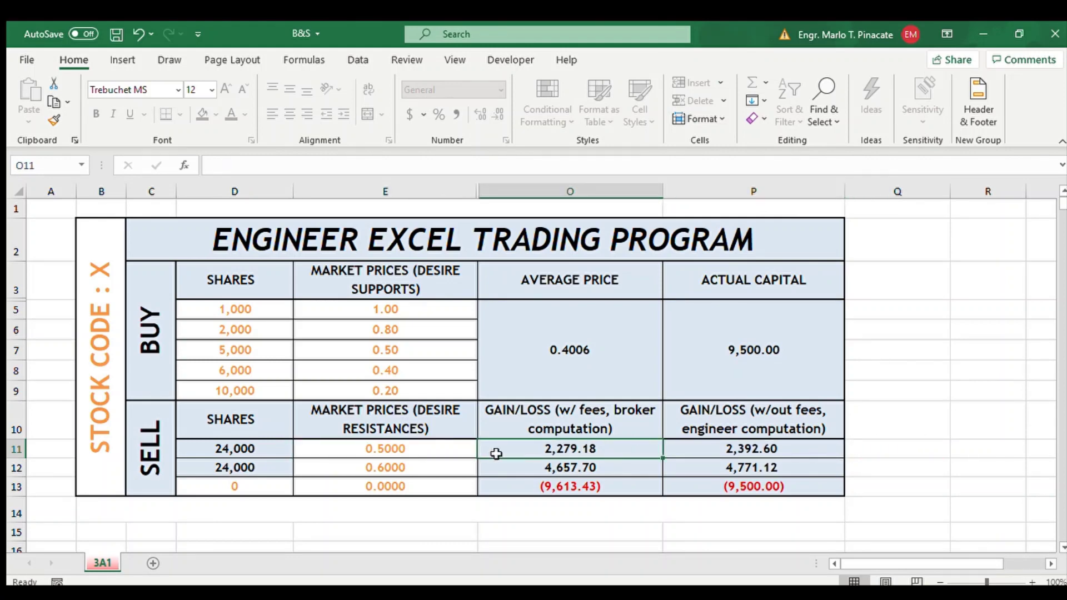
left_click(443, 530)
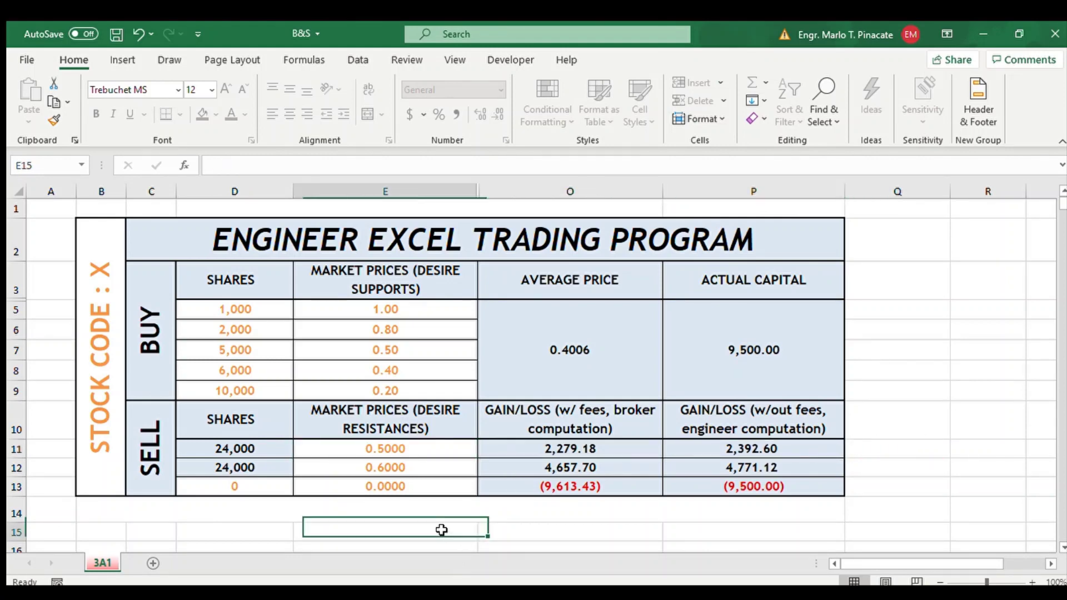
left_click(518, 453)
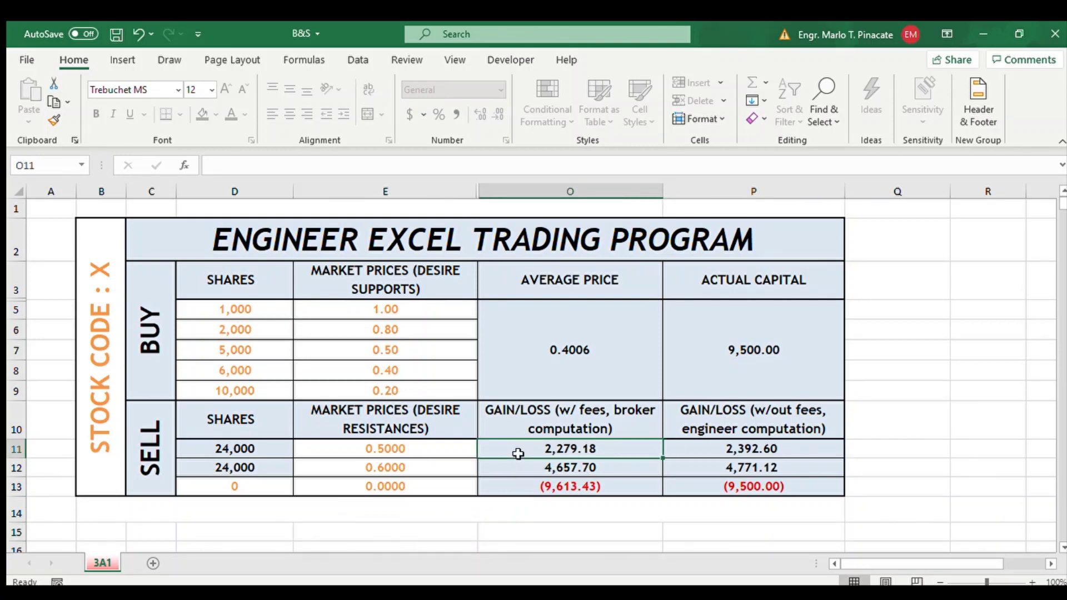
key("Right")
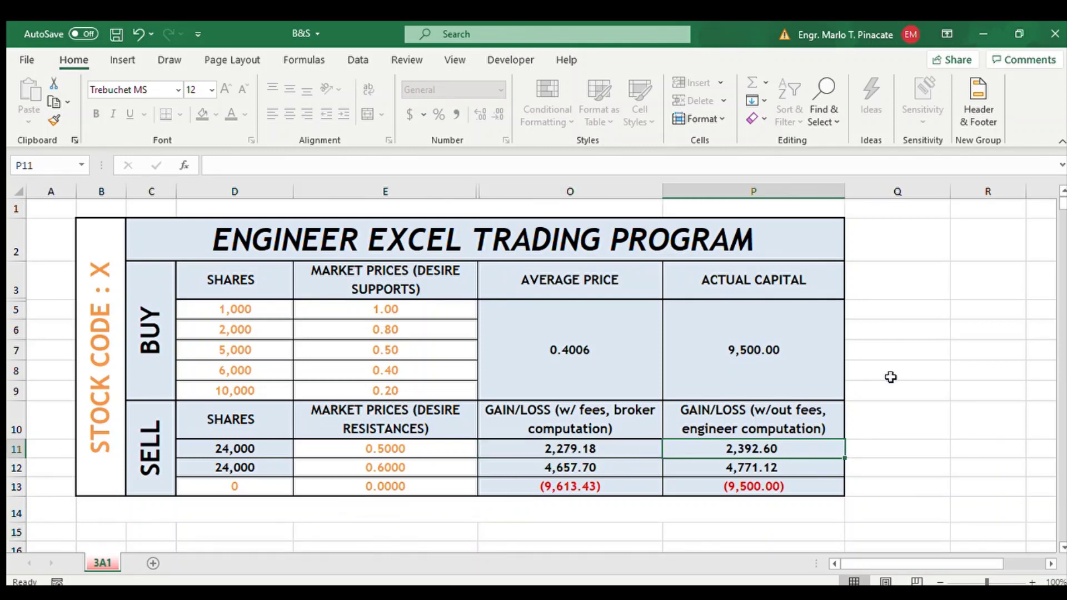
key("Left")
key("Left")
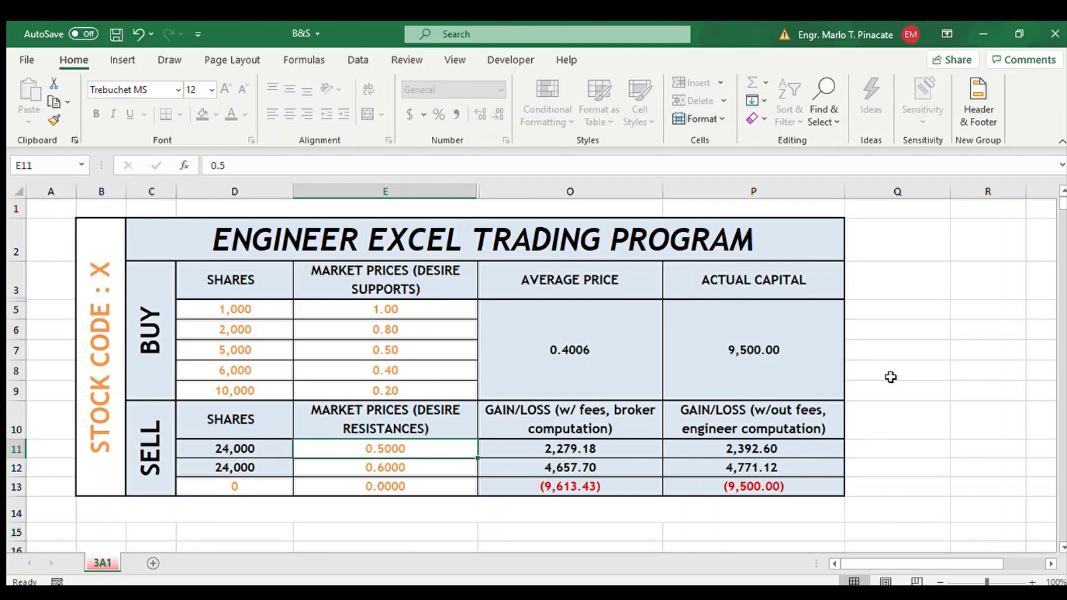
key("Right")
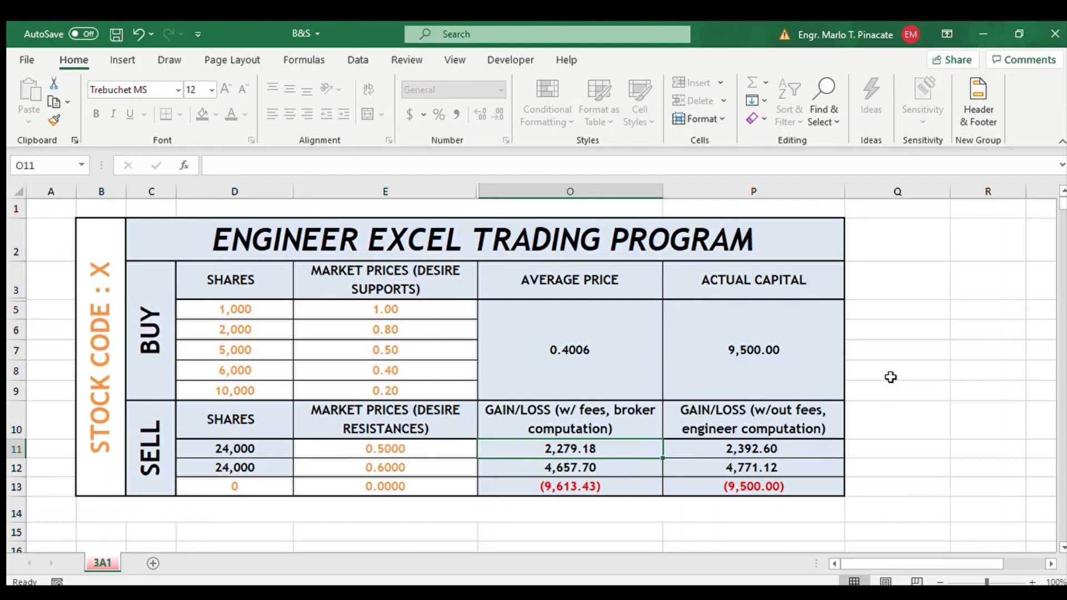
key("Left")
key("Left")
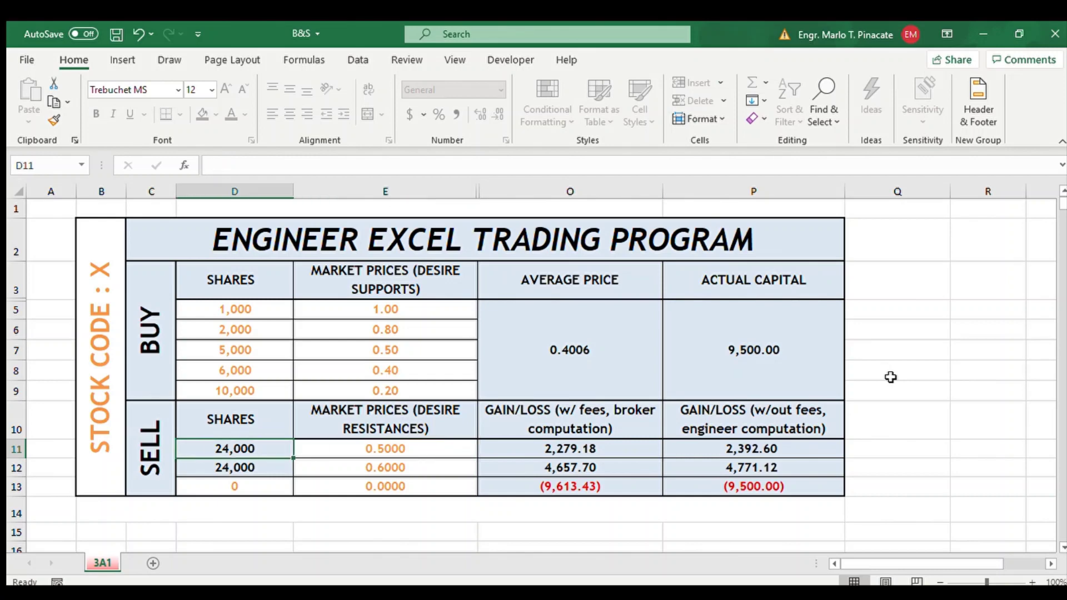
key("Right")
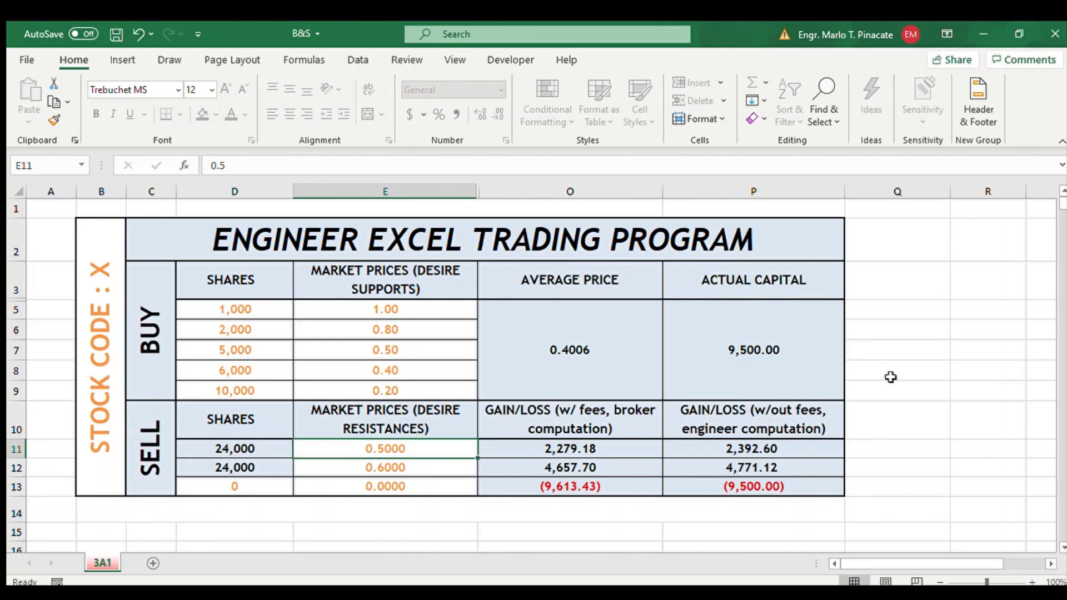
key("Right")
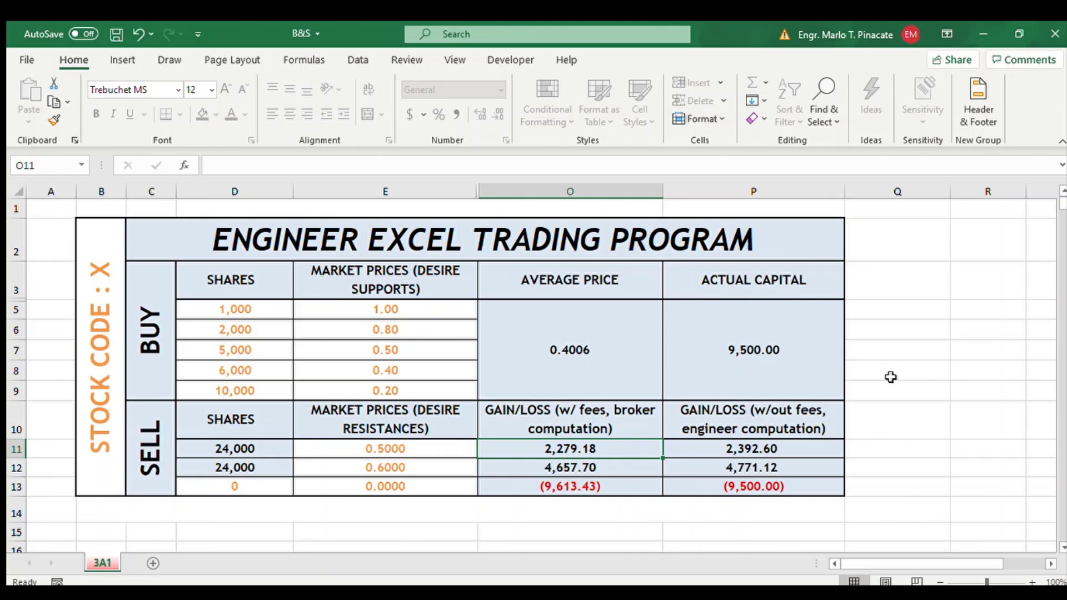
key("Left")
key("Up")
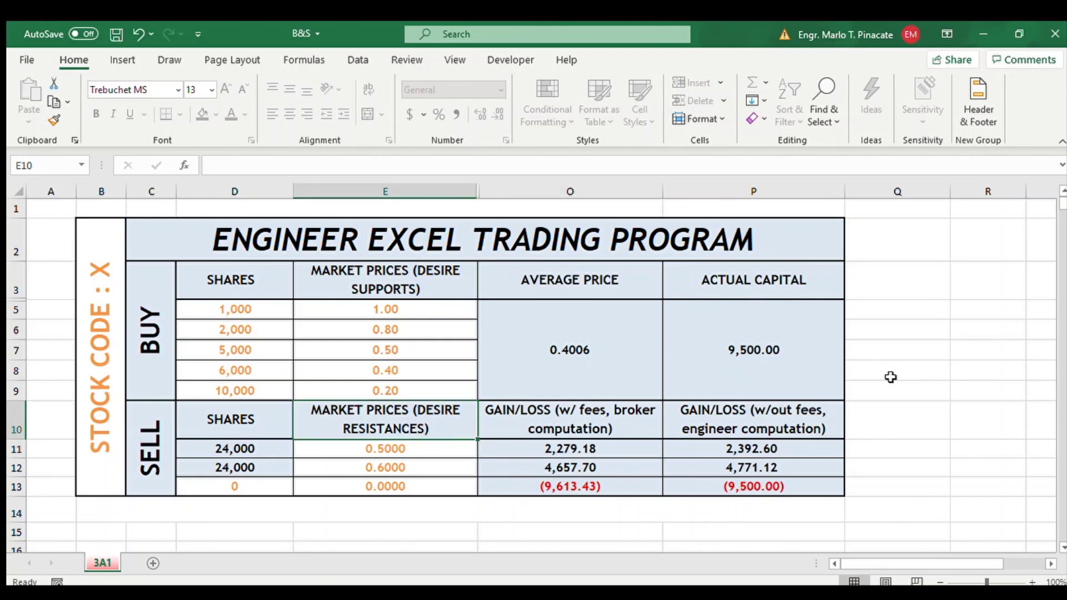
key("Right")
key("Right")
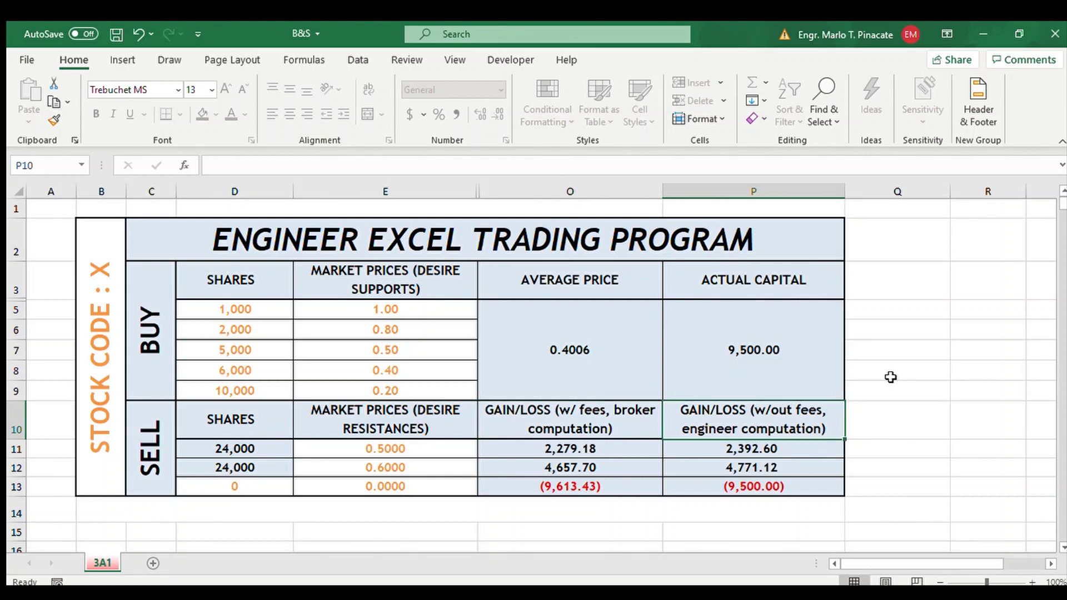
key("Left")
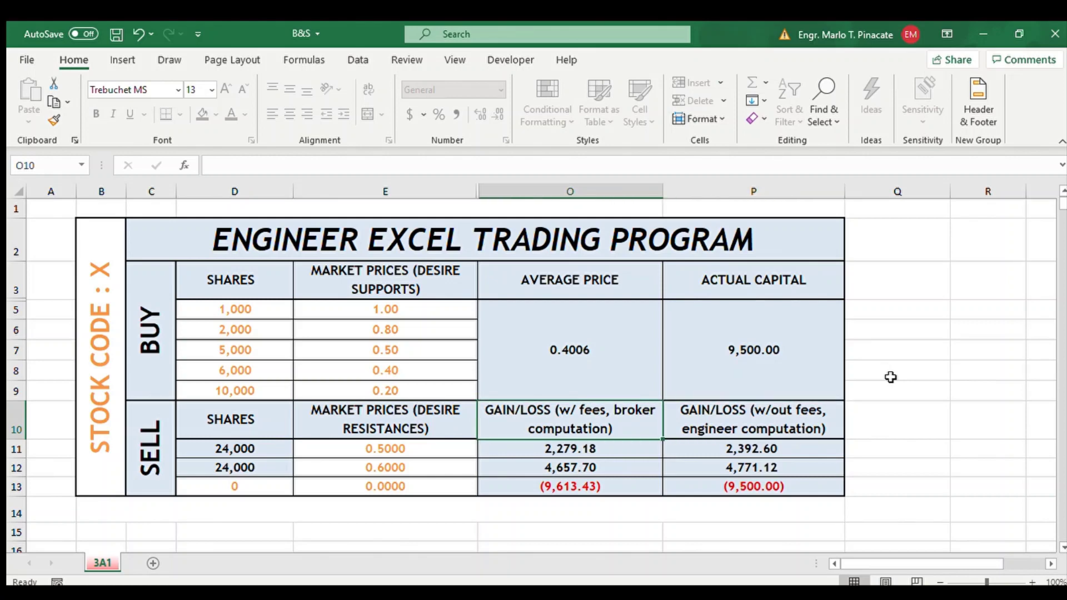
key("Down")
key("Up")
key("Down")
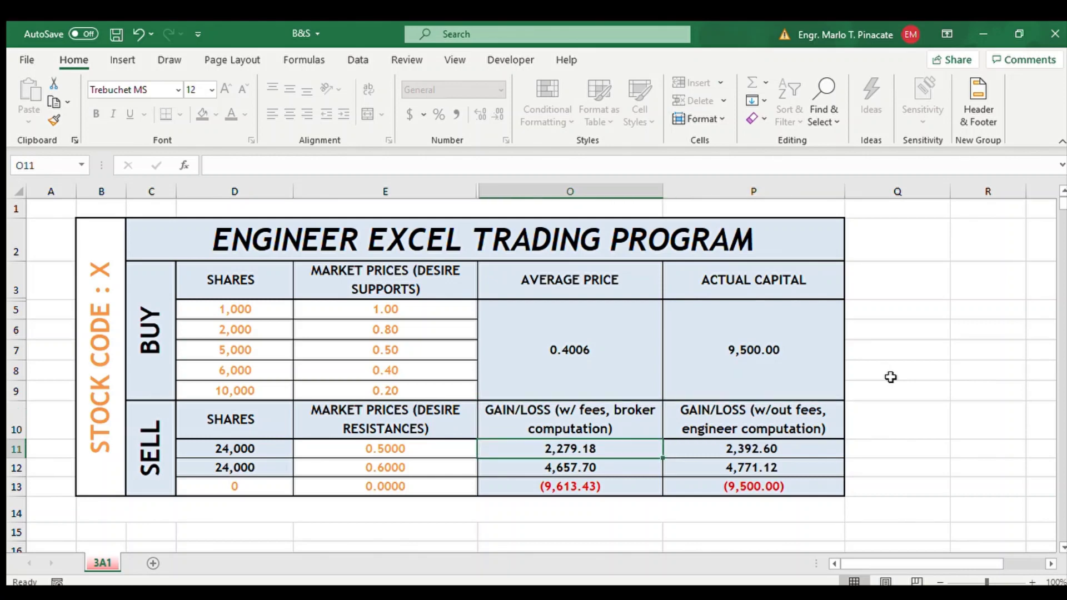
key("Up")
key("Right")
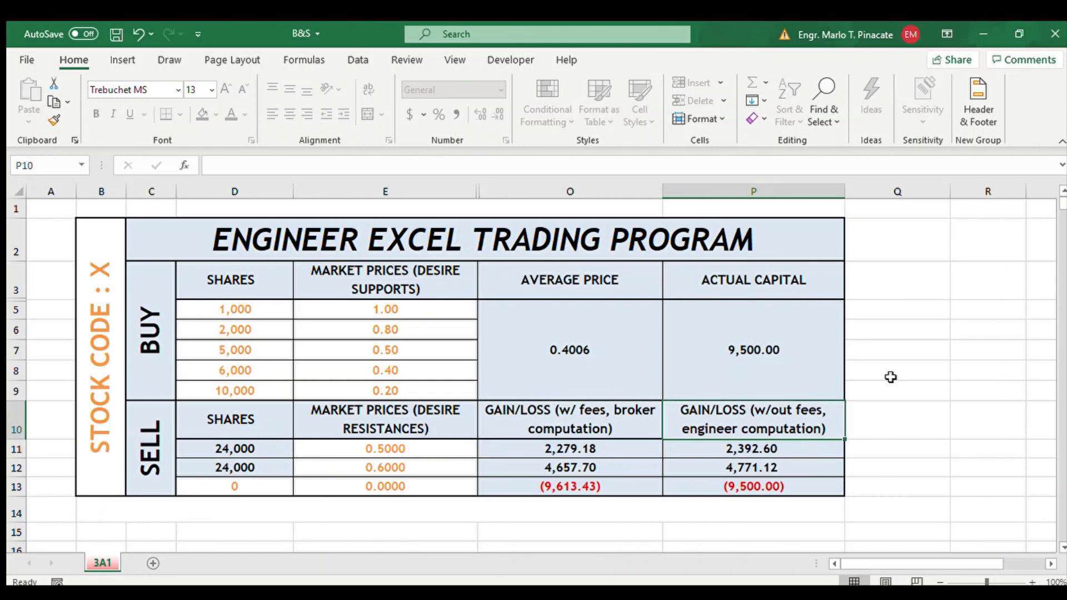
key("Down")
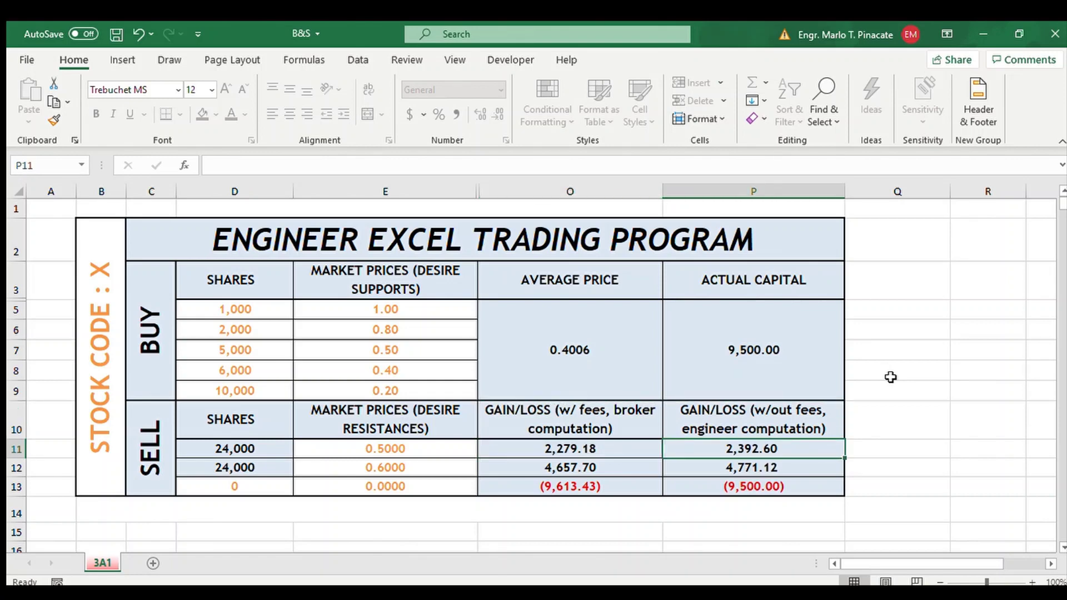
key("Up")
key("Left")
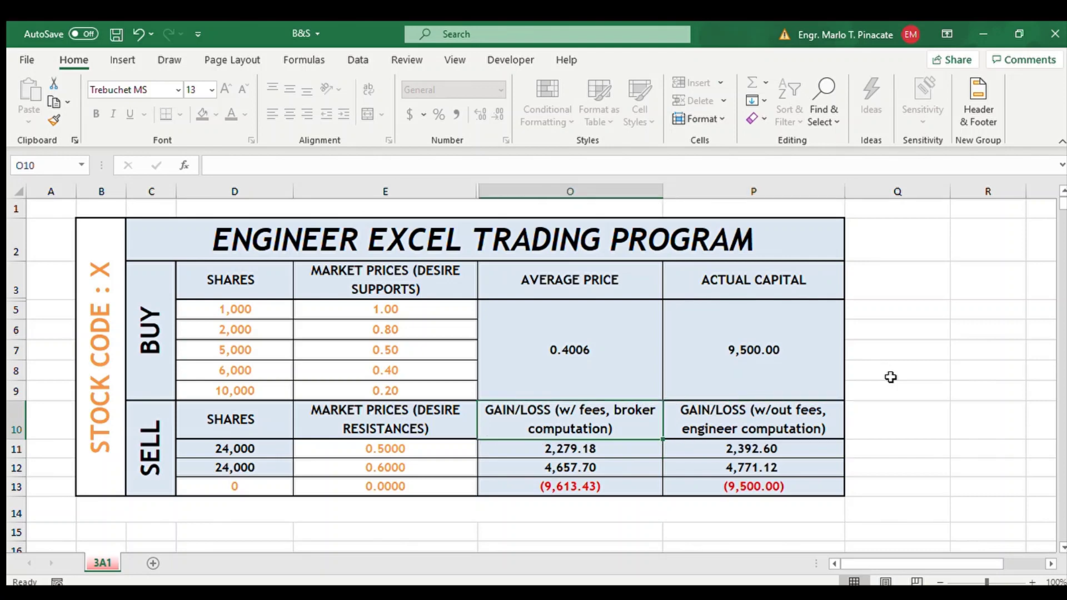
key("Down")
key("Left")
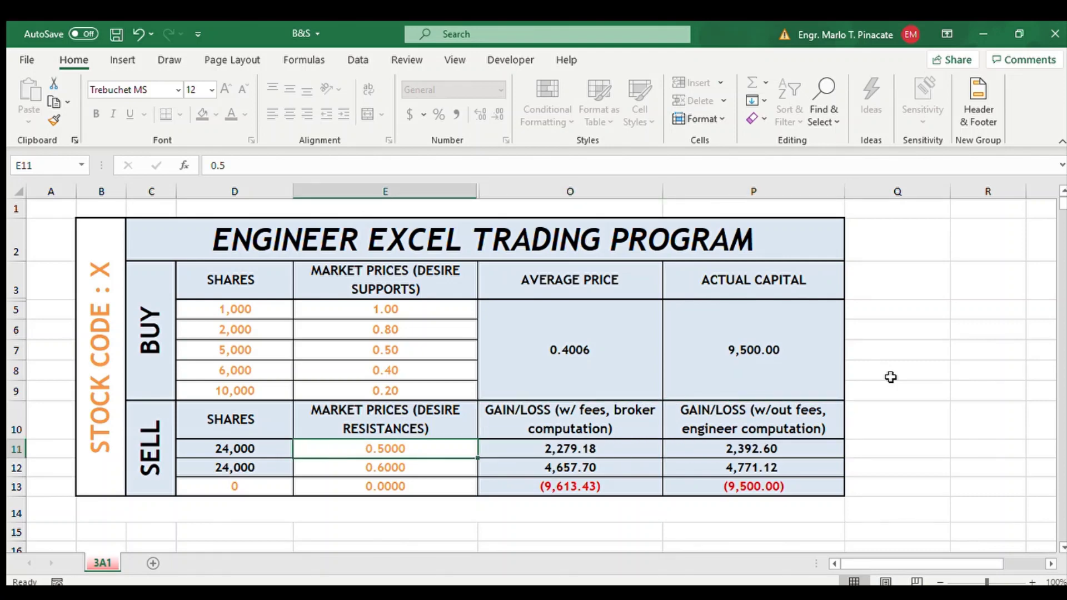
key("Right")
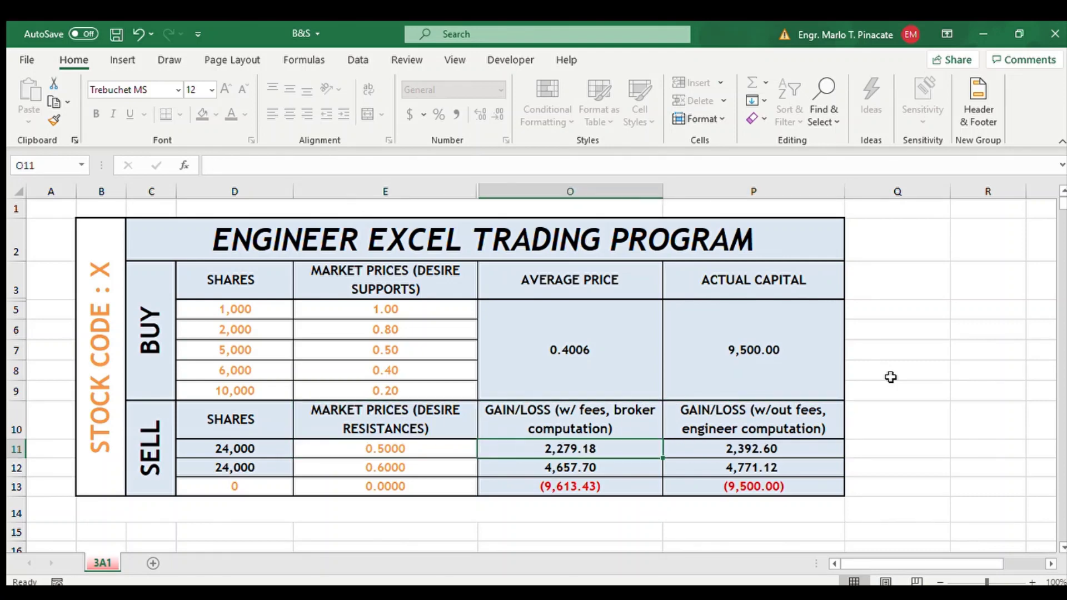
key("Left")
key("Down")
key("Up")
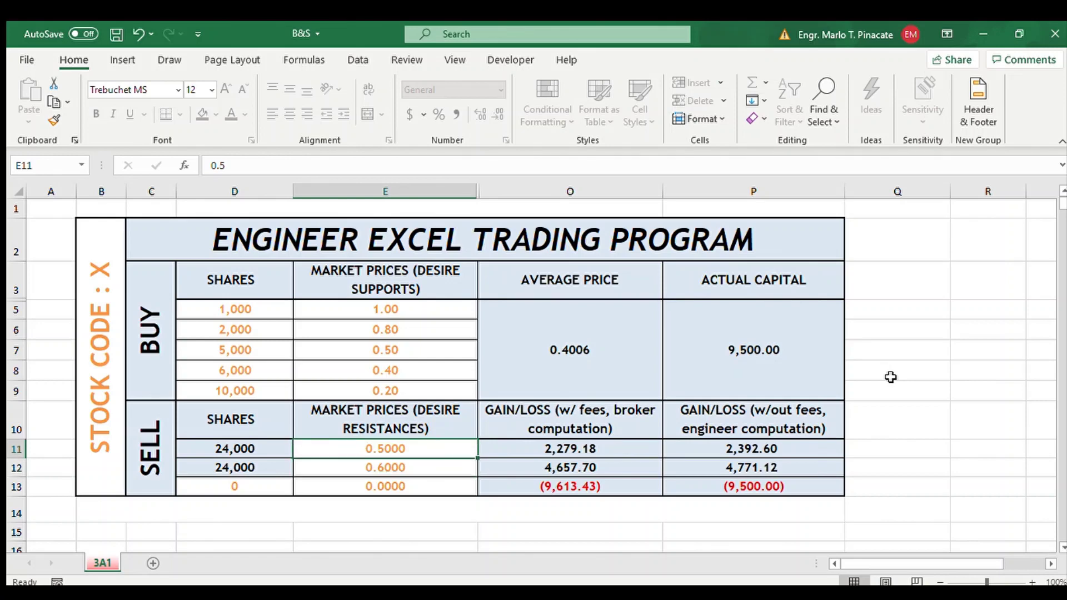
- Change the first sell price to 0.45, then to 0.4
type("0.45")
key("Return")
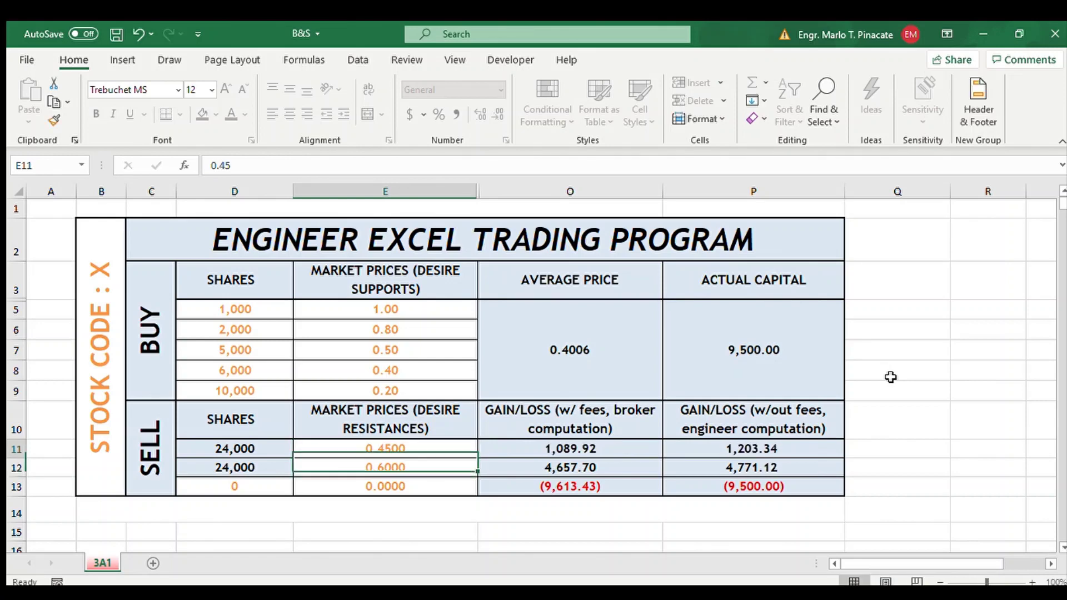
type("0.4")
key("Return")
- Compare row 11's gain/loss with fees (99.35 loss) and without fees (14.08 gain)
key("Up")
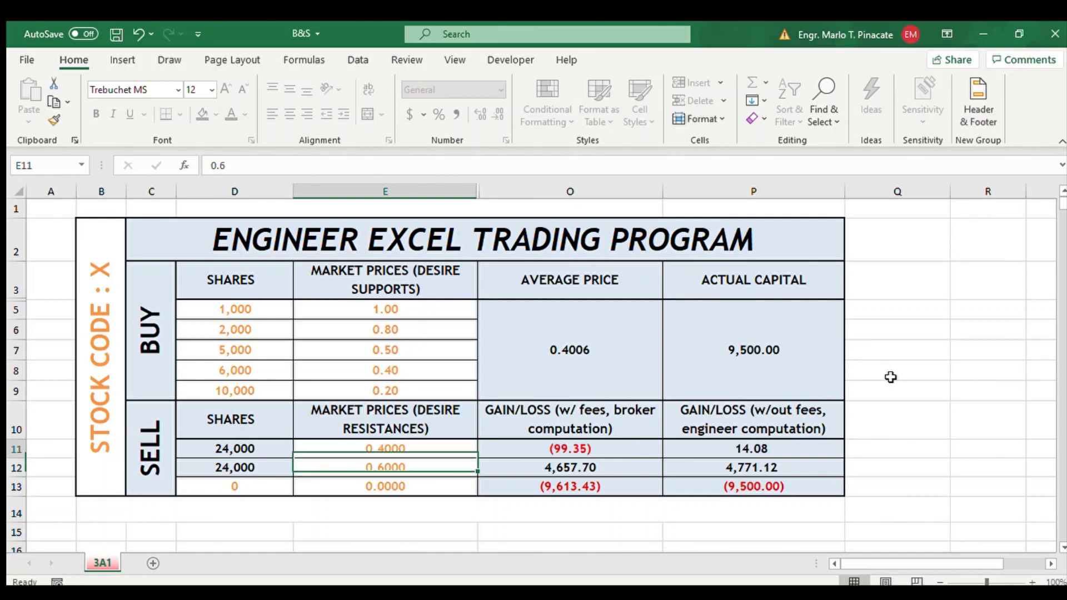
key("Right")
key("Left")
key("Left")
key("Right")
key("Right")
key("Left")
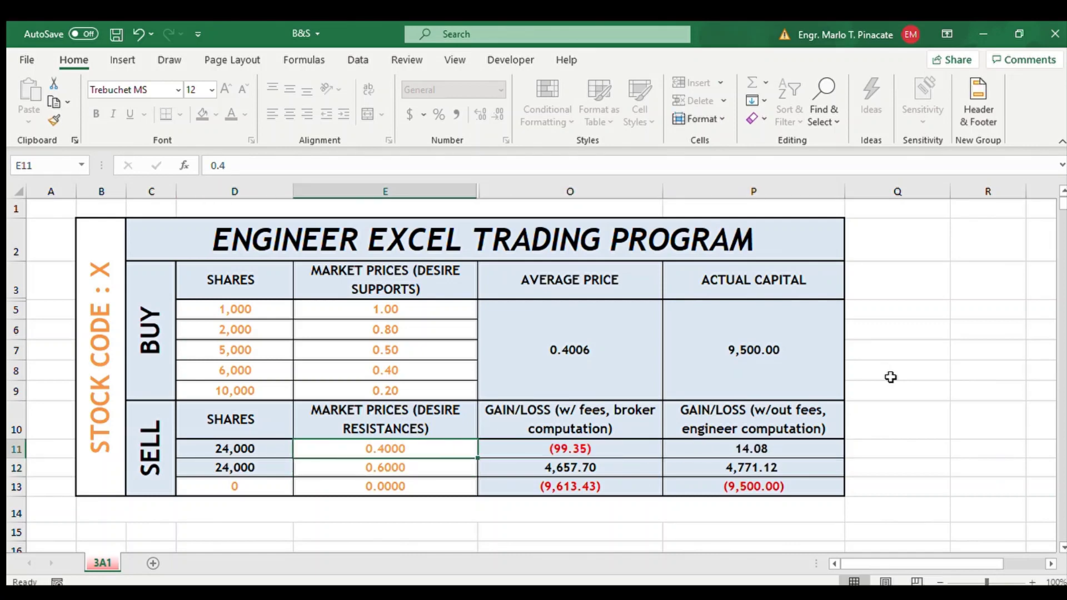
key("Right")
key("Left")
key("Right")
key("Left")
key("Right")
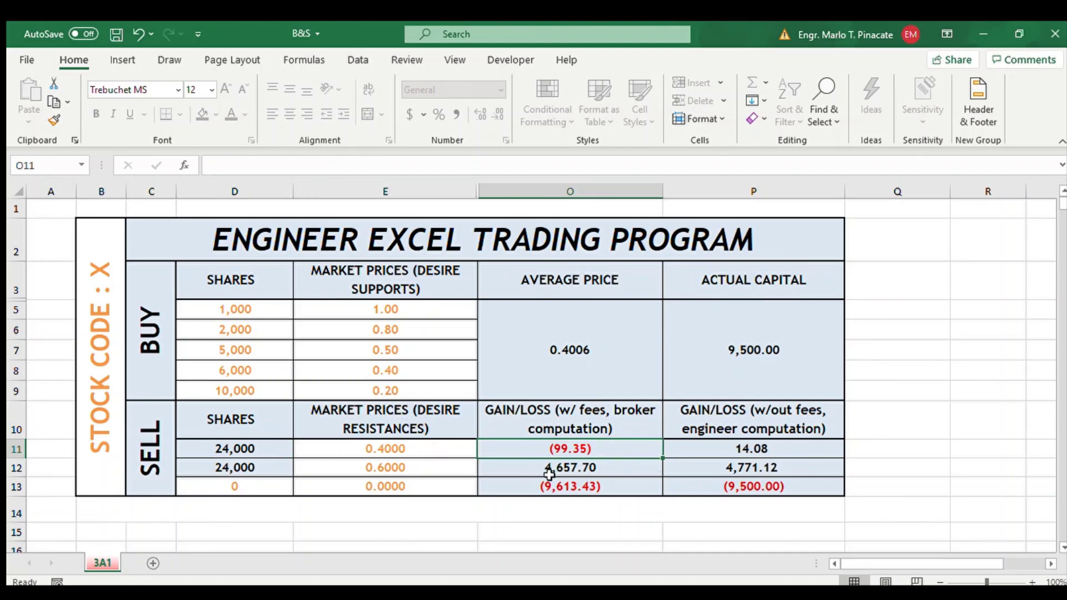
key("Right")
key("Right")
key("Left")
key("Left")
key("Right")
key("Left")
key("Right")
key("Left")
key("Right")
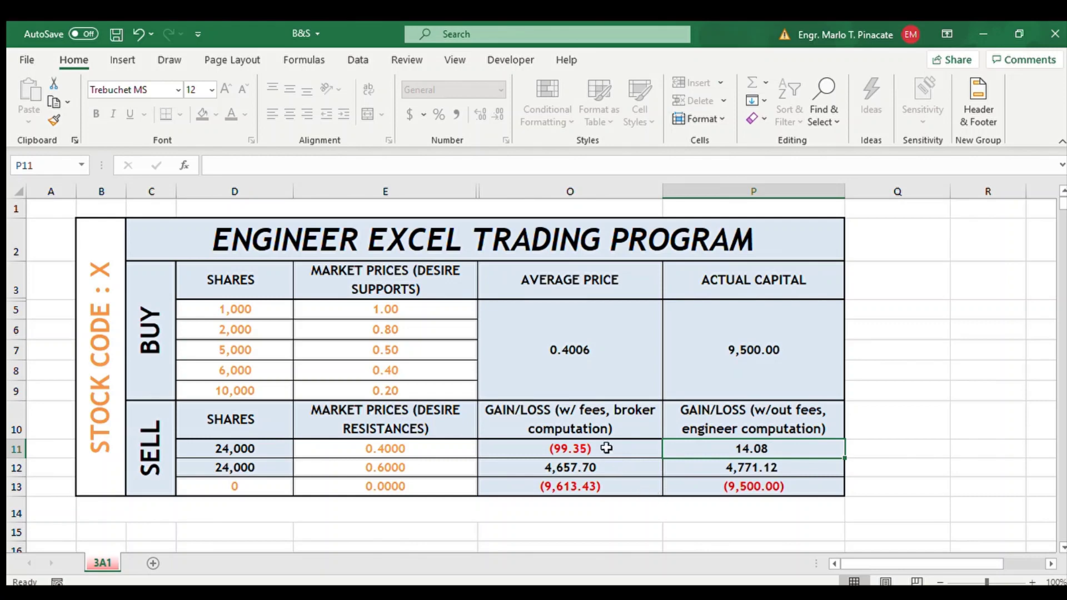
left_click(607, 451)
key("Right")
key("Left")
key("Right")
key("Left")
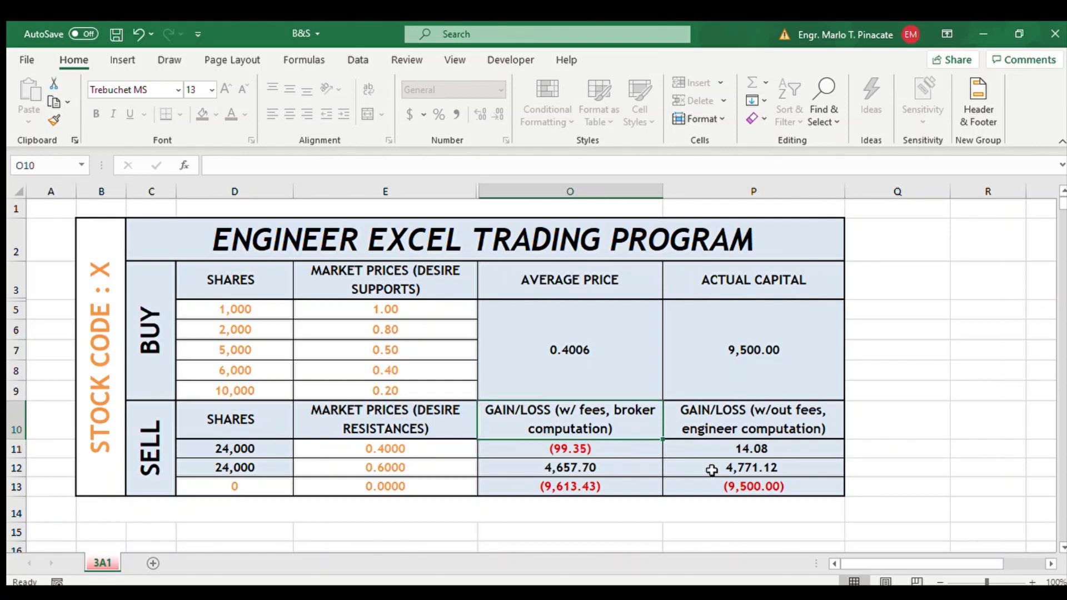
key("Right")
key("Left")
key("Left")
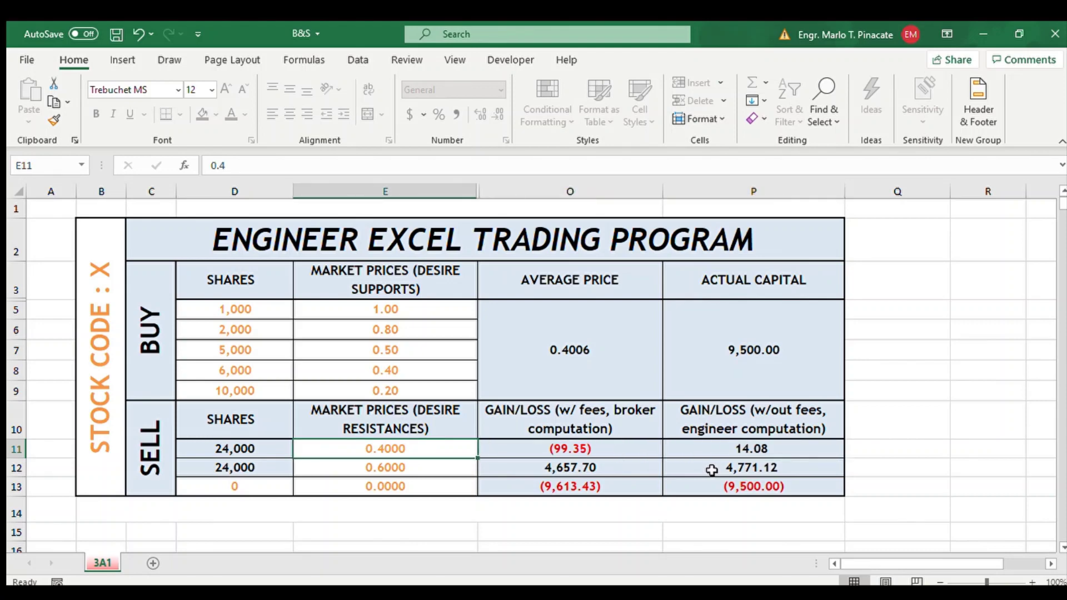
key("Down")
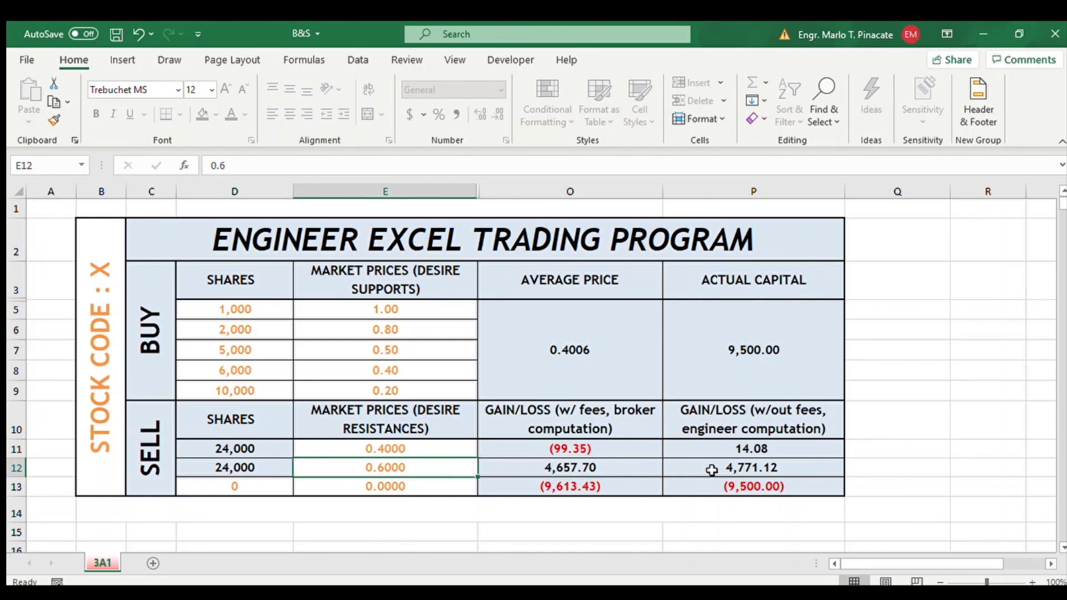
key("Right")
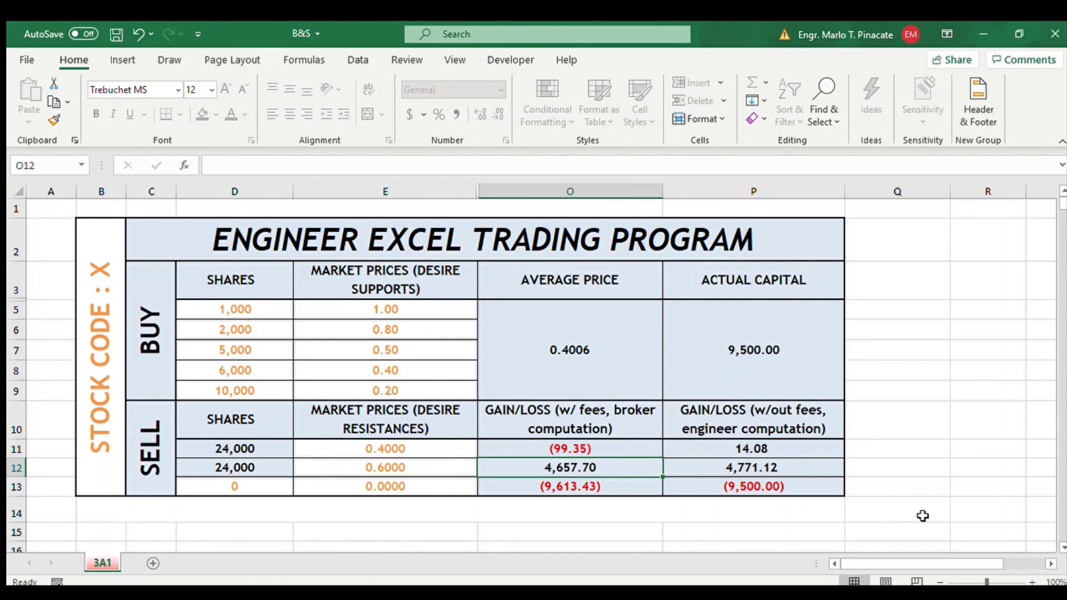
key("Right")
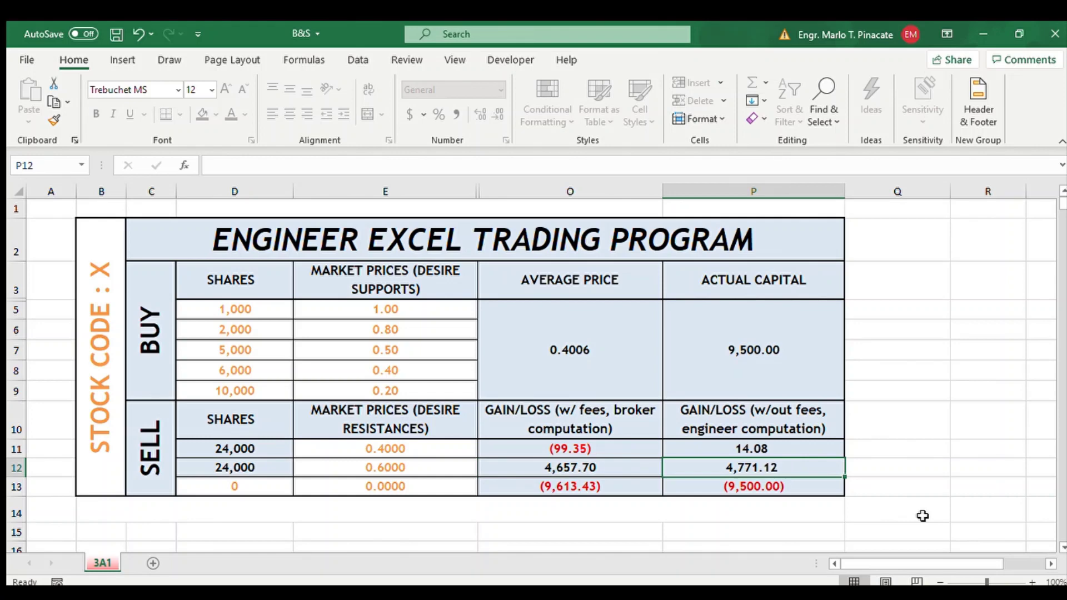
key("Left")
key("Right")
key("Left")
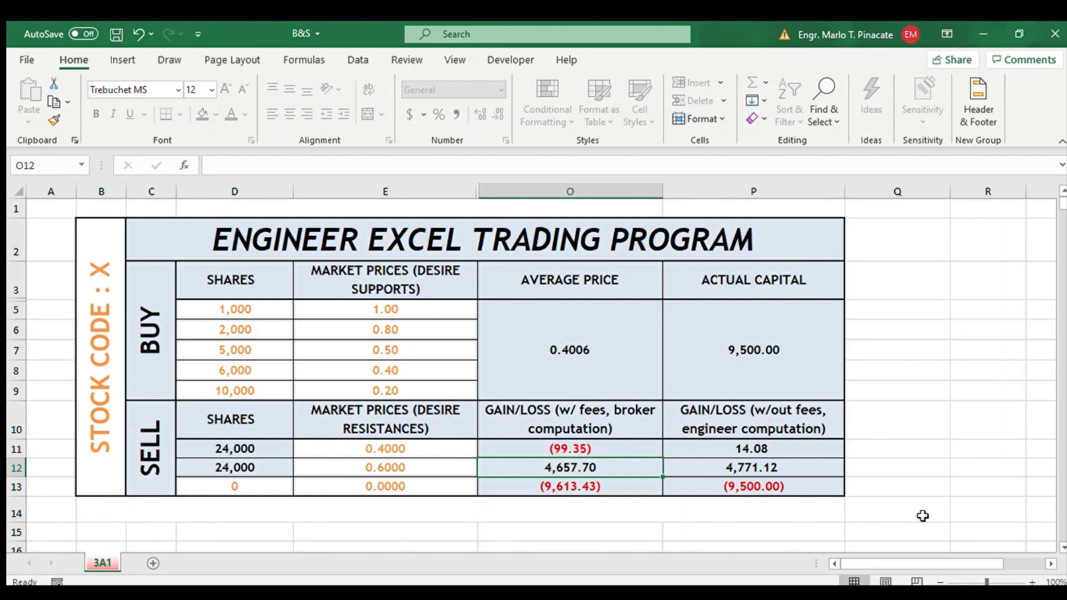
key("Left")
key("Left")
key("Up")
key("Up")
key("Up")
key("Right")
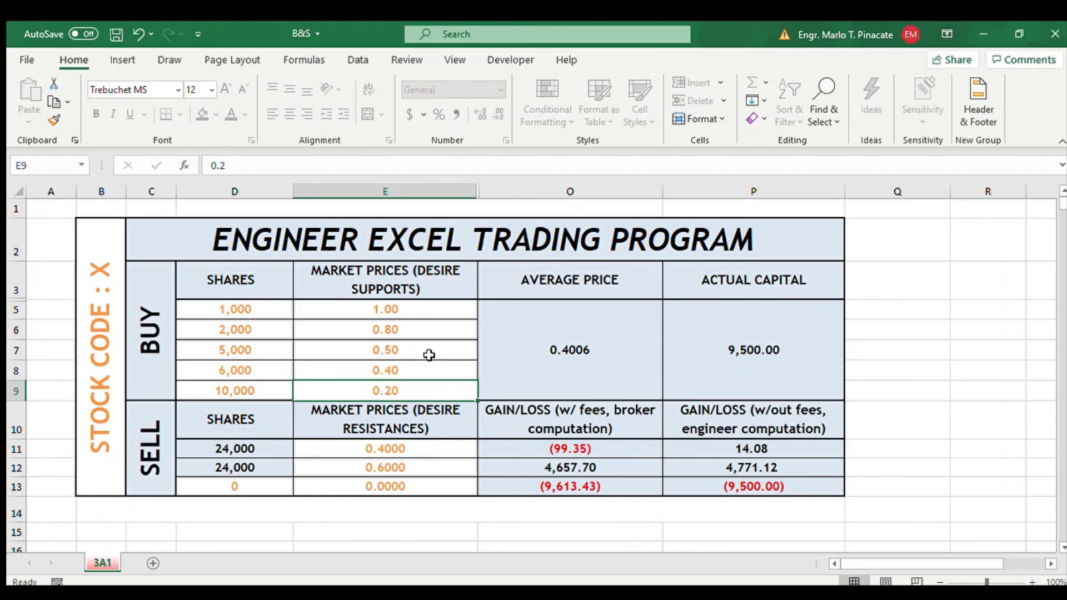
left_click(255, 396)
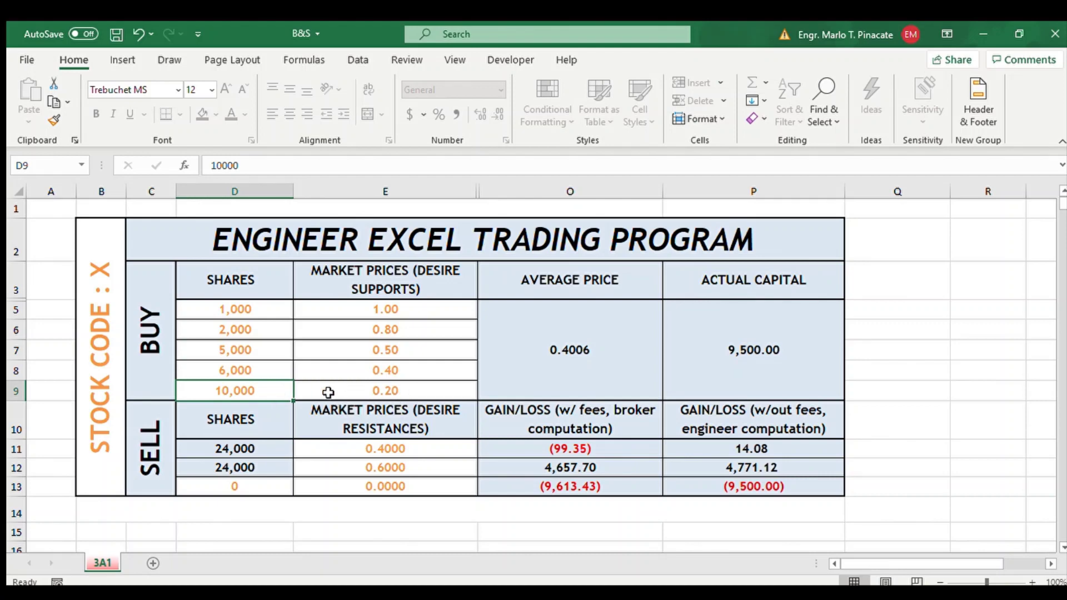
- Change the last buy quantity to 2,000, then to 20,000 shares
key("F2")
key("BackSpace")
key("BackSpace")
key("BackSpace")
type("2000")
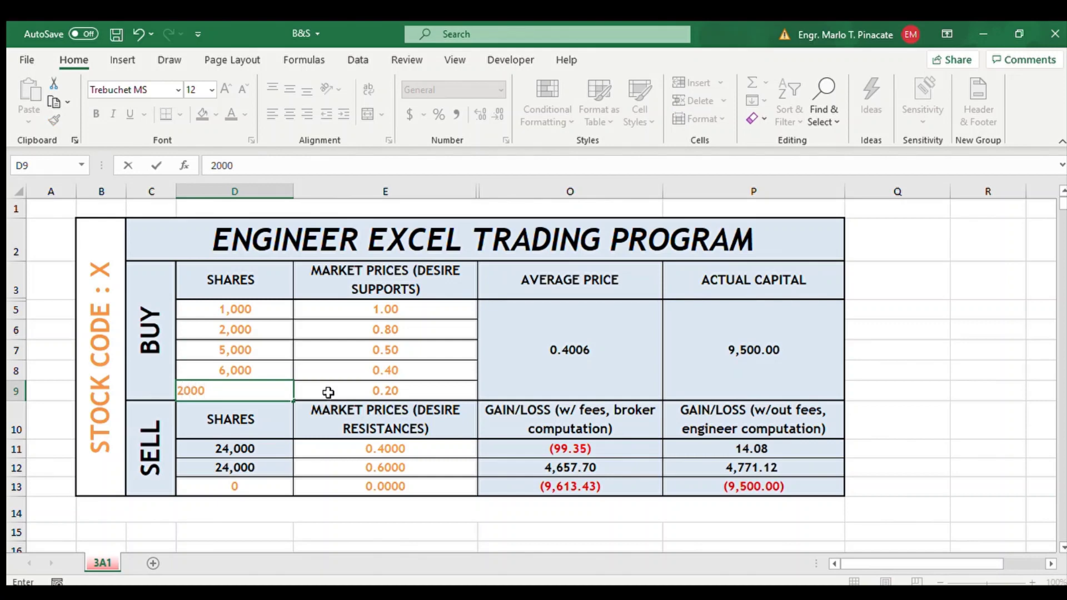
key("Return")
key("Up")
type("2")
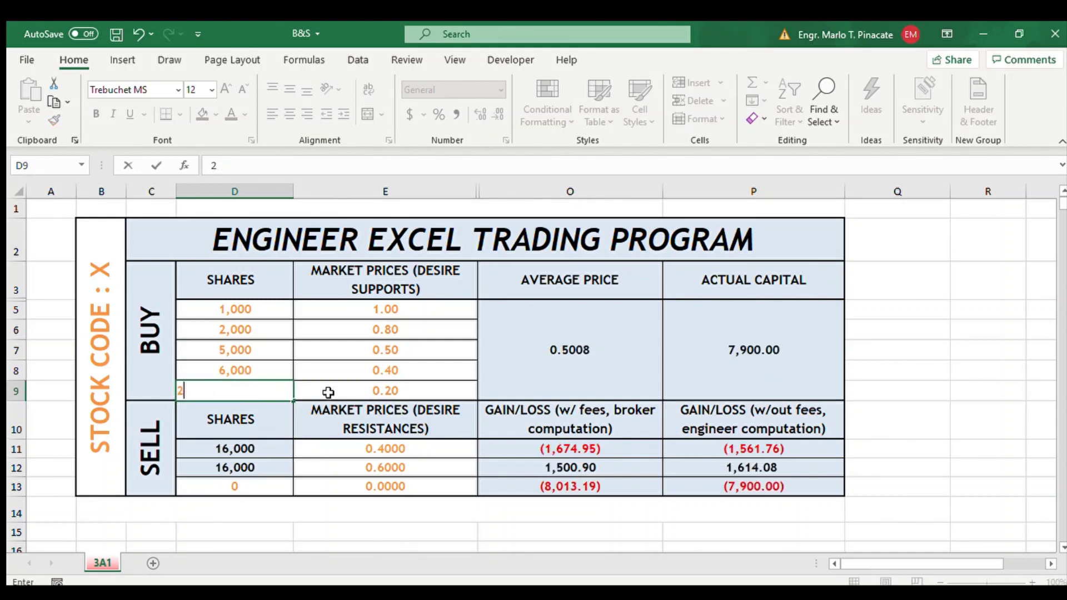
type("0,000")
key("Right")
key("Right")
key("Left")
key("Left")
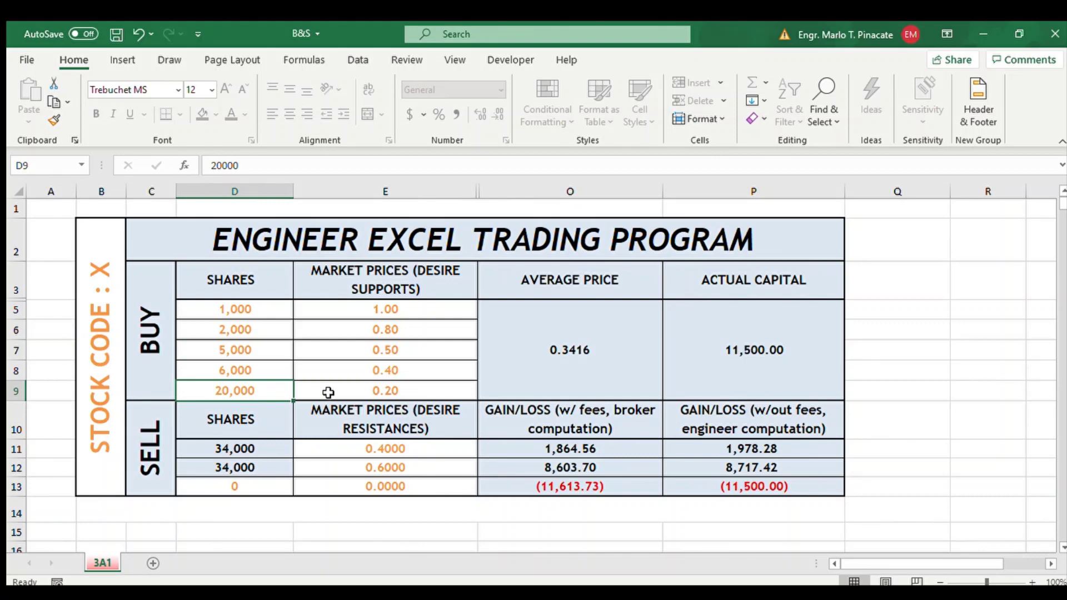
- Check the 0.20 buy price and raise the last buy quantity to 30,000 shares
key("Right")
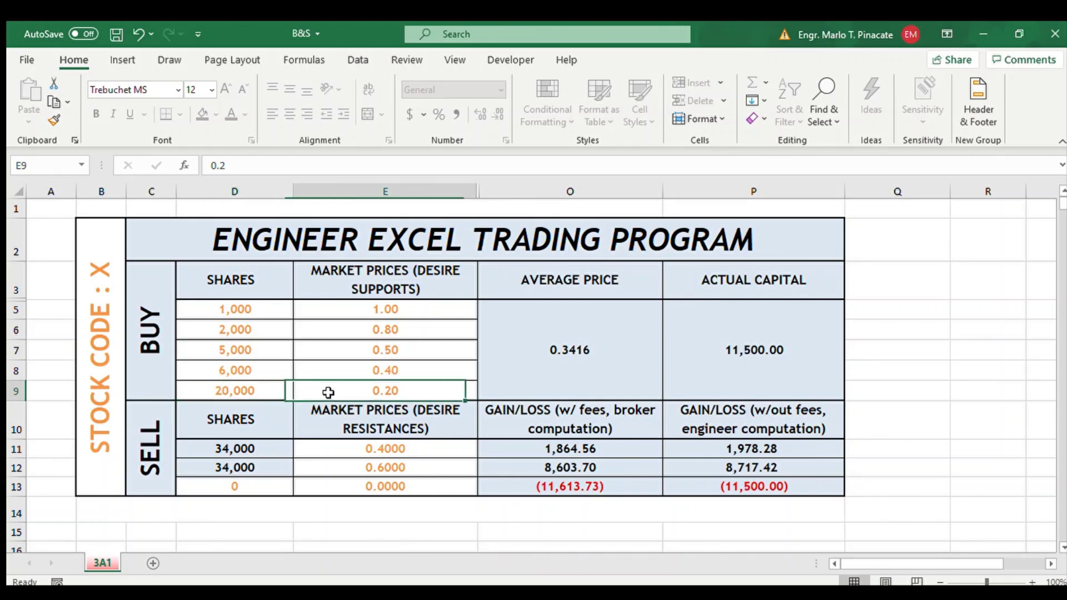
key("Left")
key("Right")
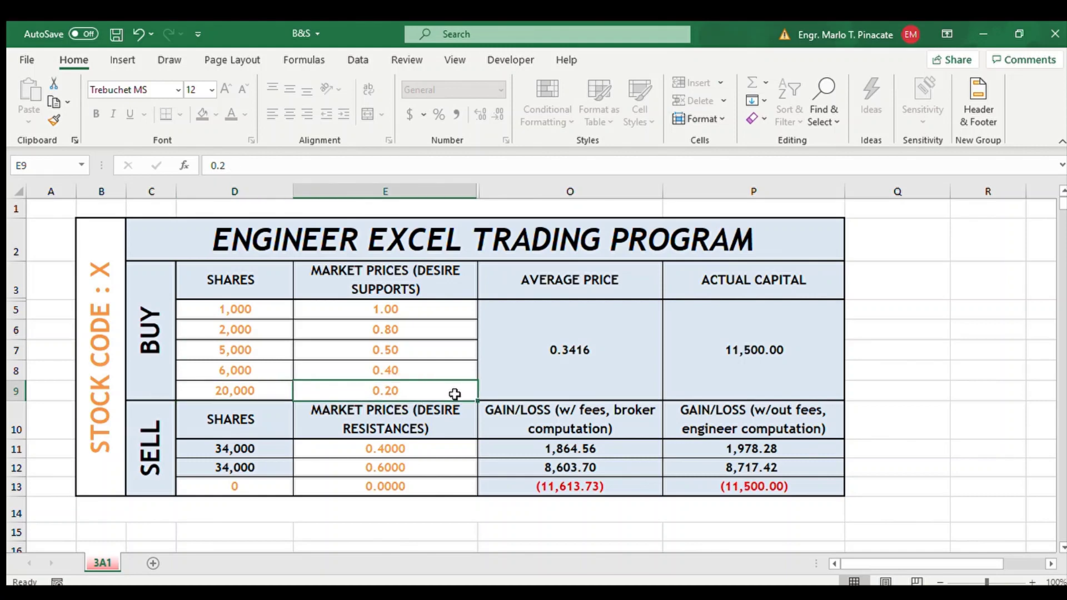
key("Left")
key("F2")
key("Home")
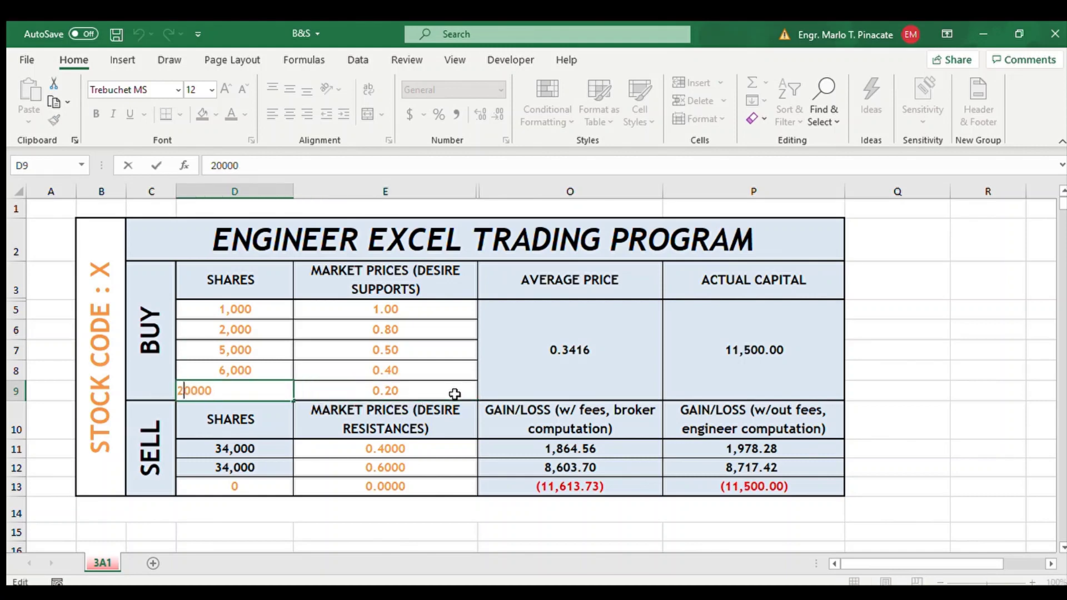
key("Delete")
type("3")
key("Return")
- Review the last buy price of 0.20 and the recalculated average price
left_click(454, 394)
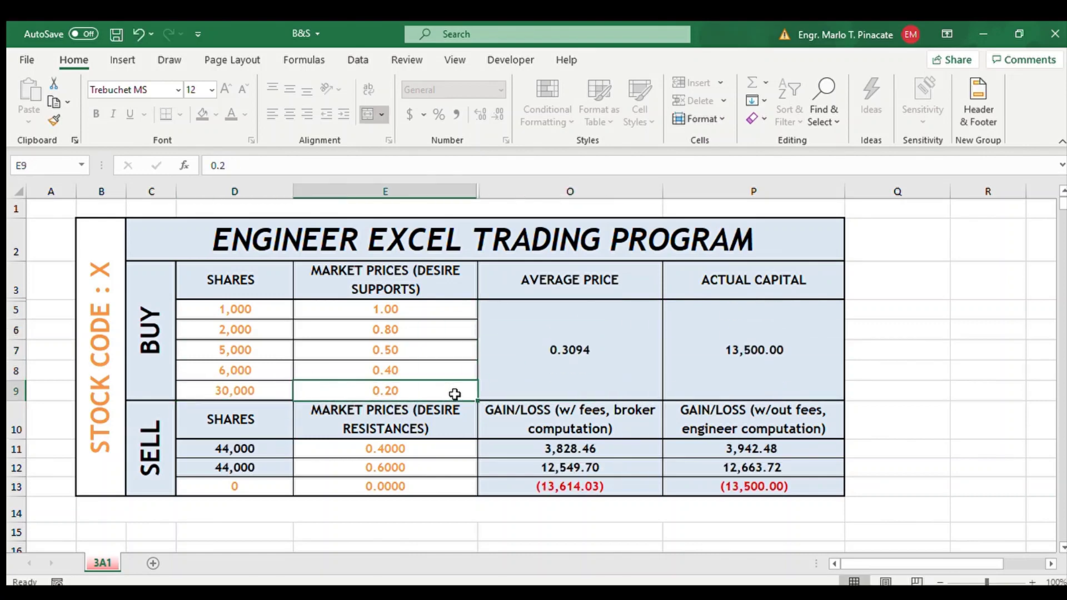
left_click(525, 368)
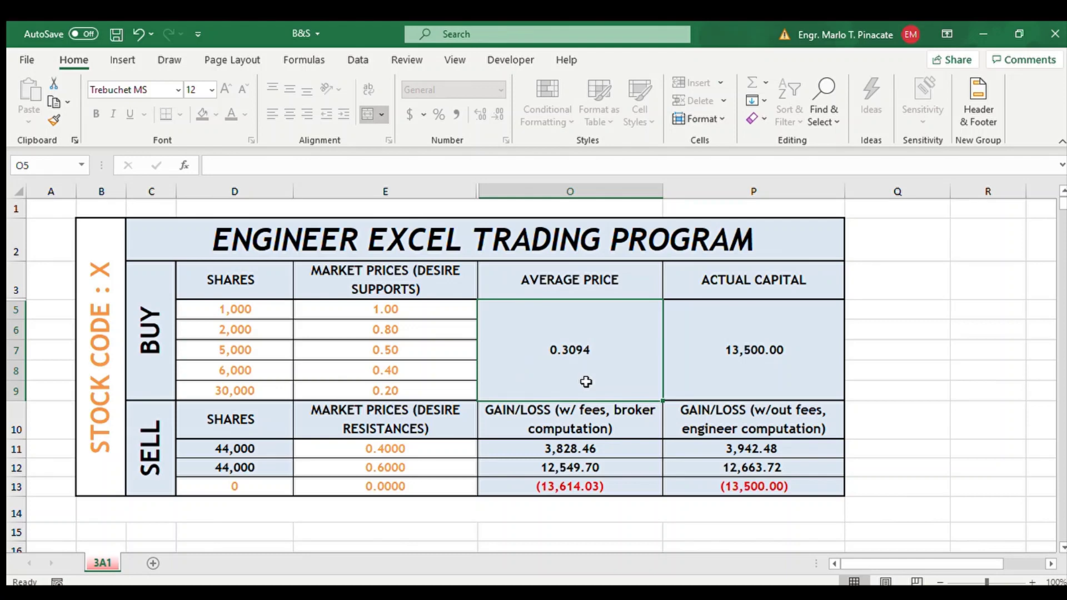
key("Left")
key("Left")
key("Down")
key("Down")
key("Down")
key("Down")
key("Right")
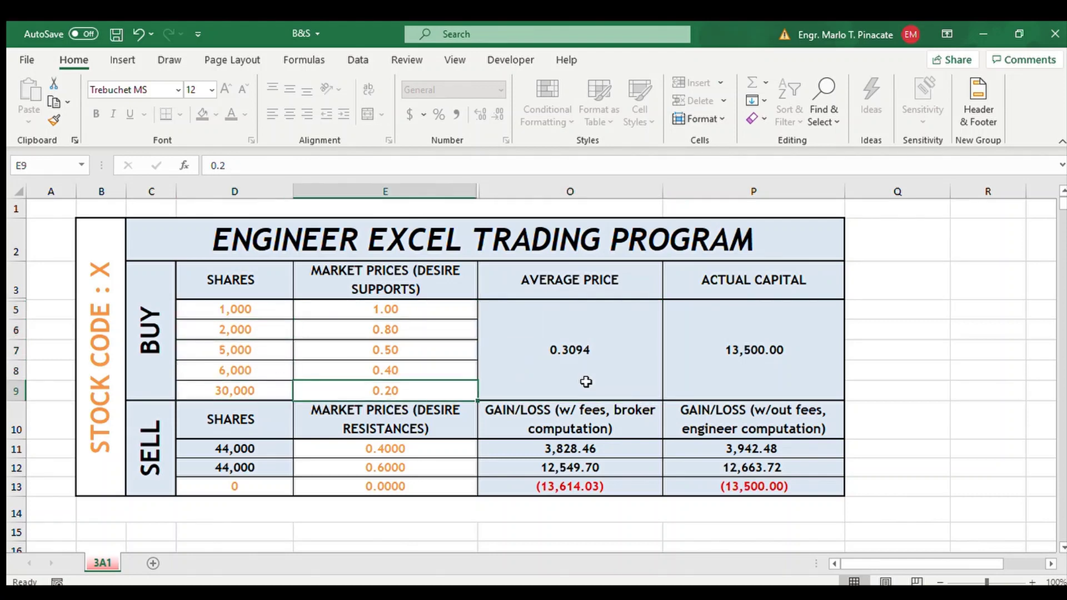
key("Left")
key("Left")
key("Right")
key("Right")
key("Left")
key("Left")
key("Right")
key("Right")
key("Left")
key("Right")
- Edit the last buy quantity in place to 50,000 shares
double_click(237, 393)
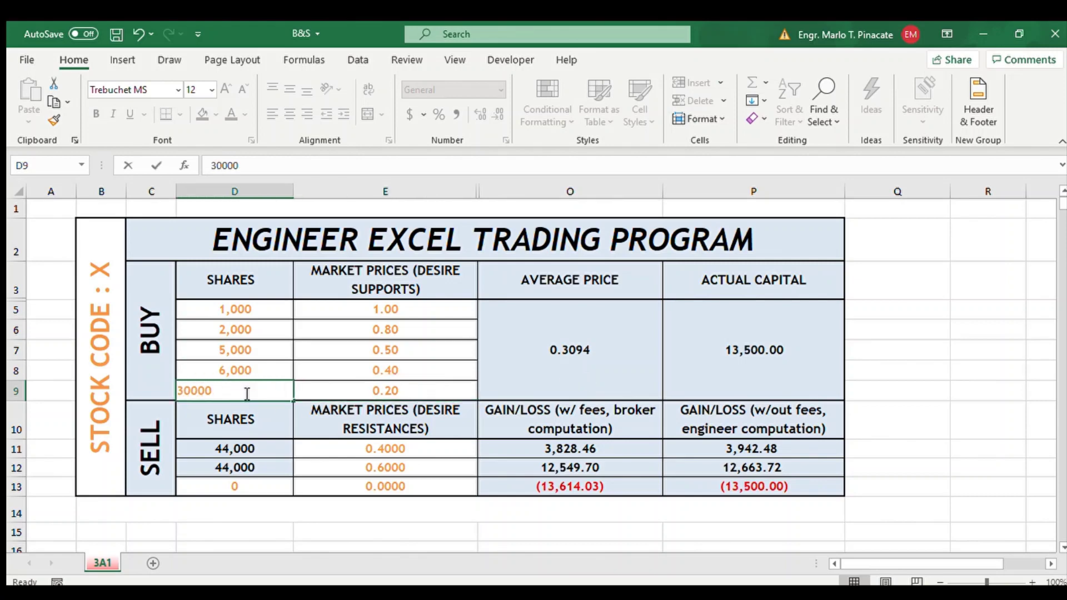
key("Left")
key("Left")
key("Left")
key("BackSpace")
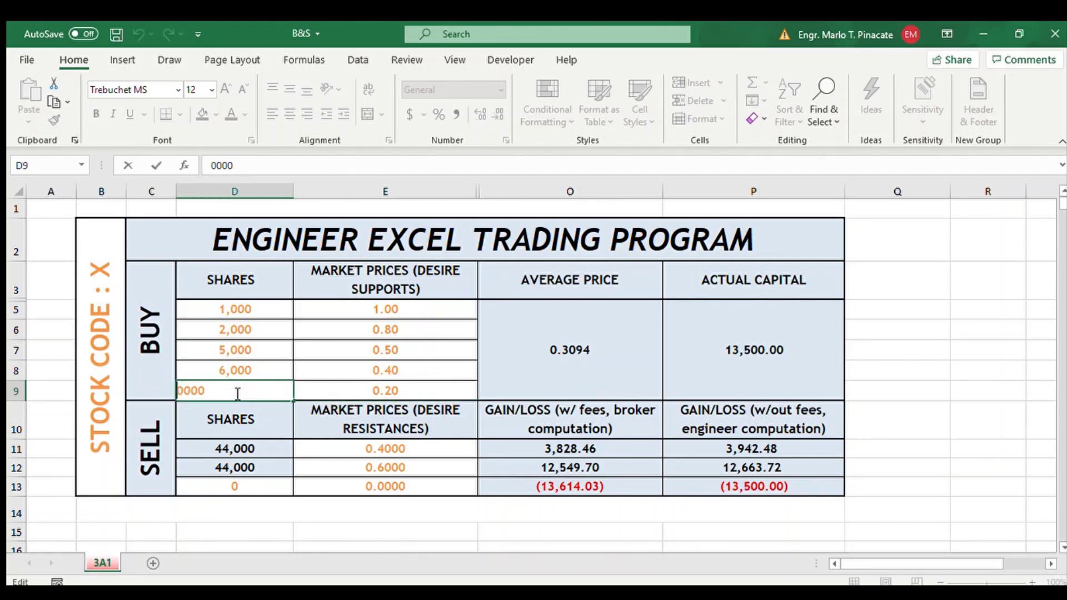
type("5")
key("ctrl+Return")
key("Right")
key("Right")
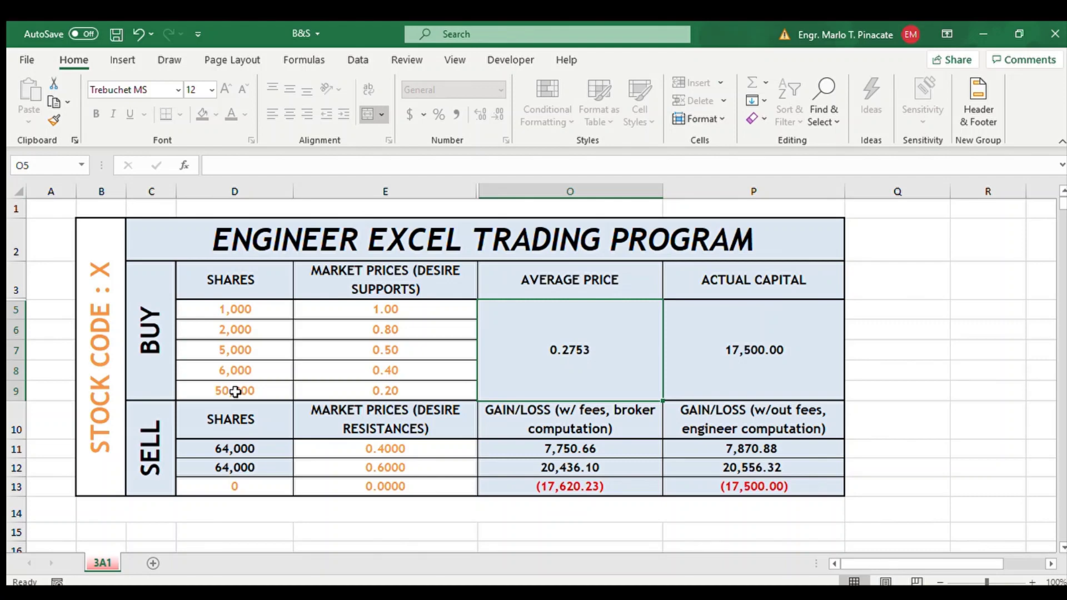
left_click(388, 447)
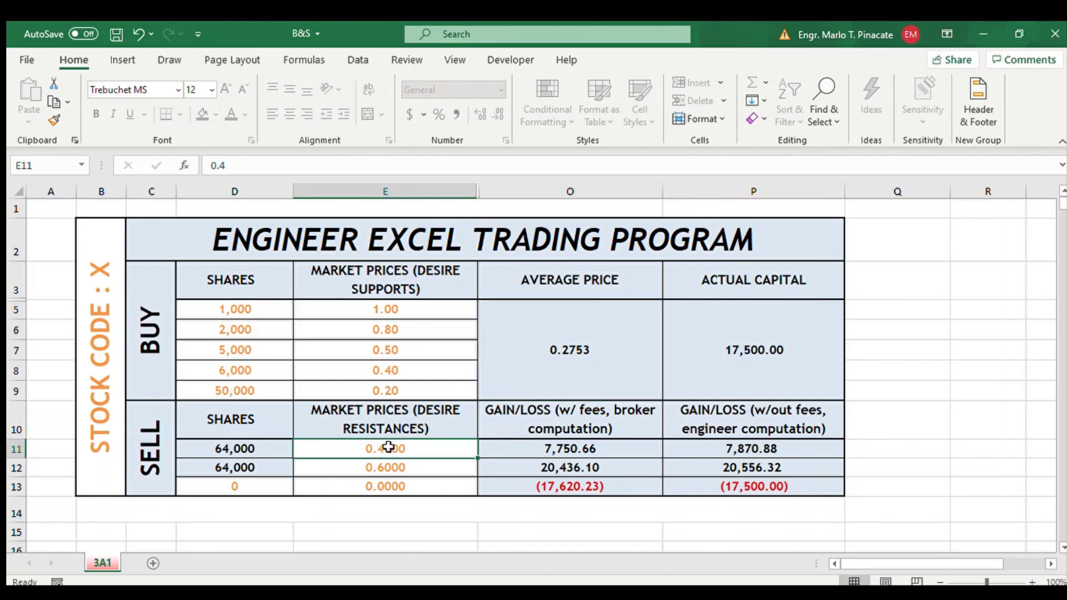
type(".")
type("3")
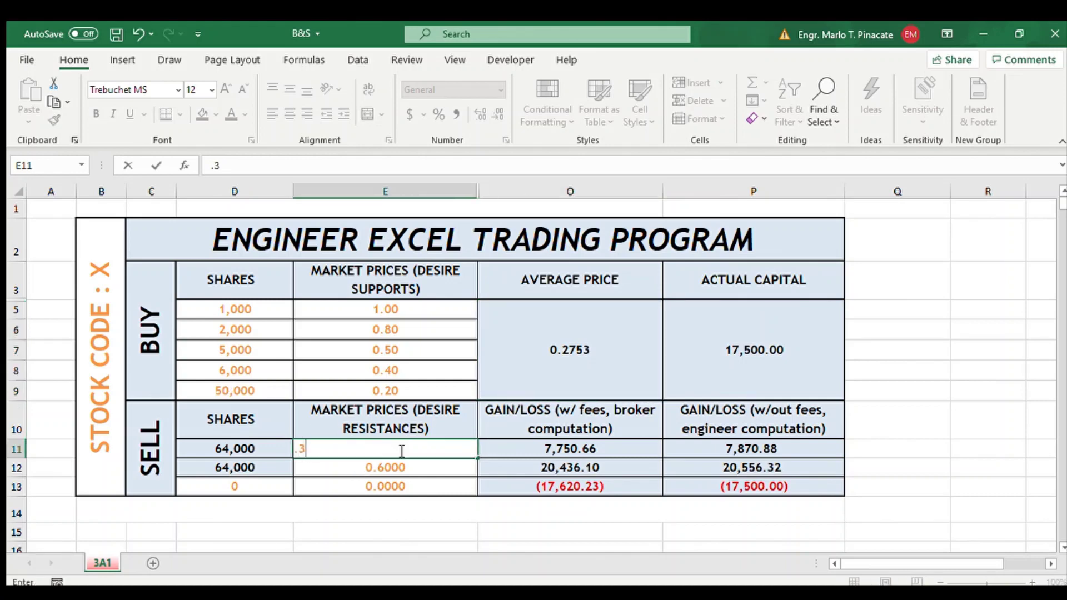
key("Return")
type(".5")
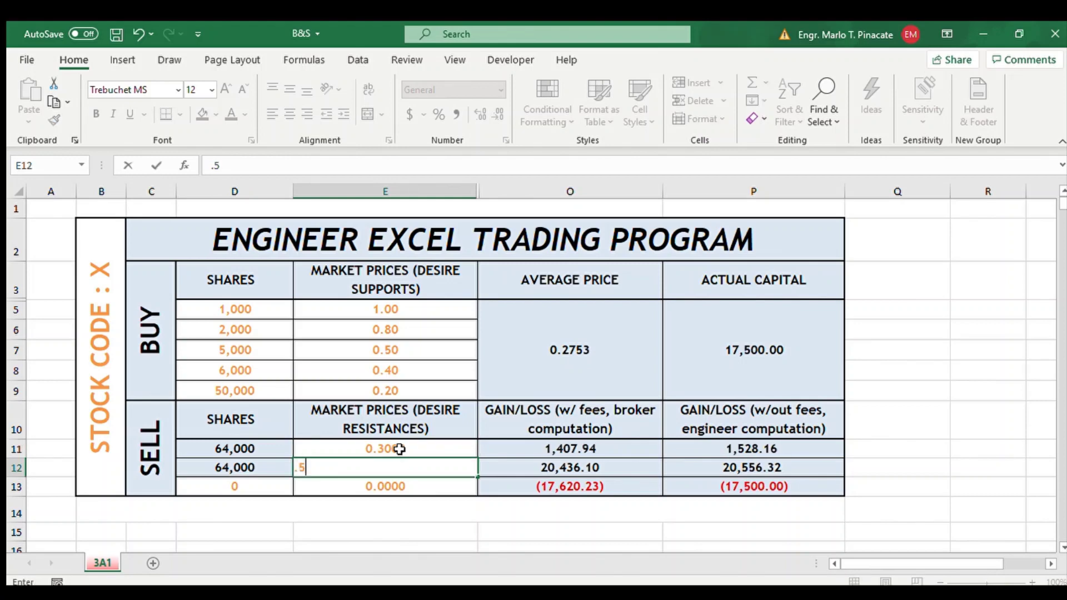
key("Return")
key("Up")
key("Right")
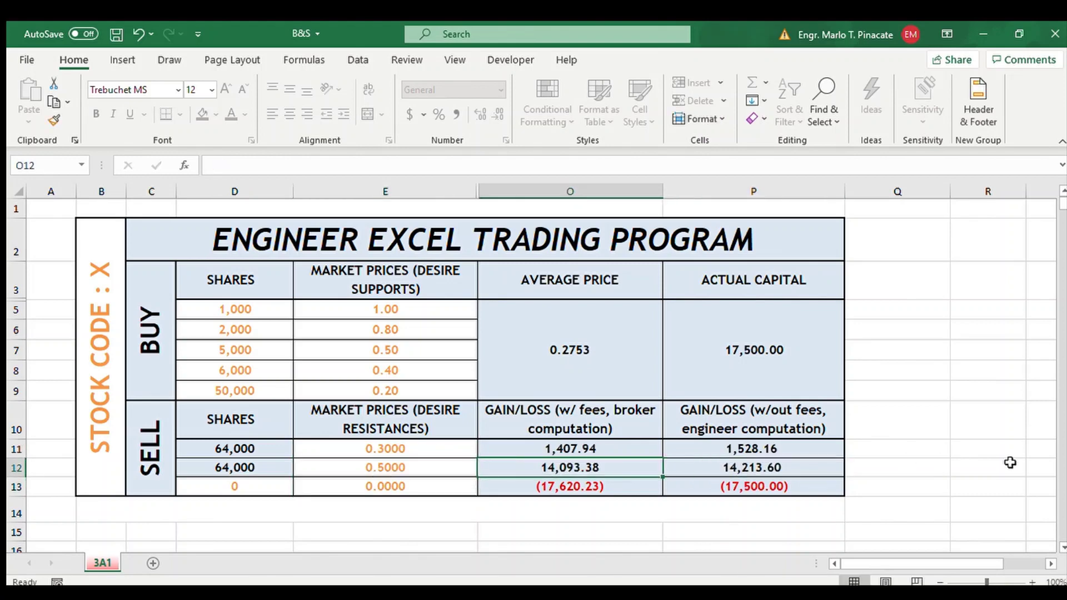
key("Left")
key("Left")
key("Up")
key("Up")
key("Up")
key("Right")
key("Down")
key("Down")
key("Right")
key("Right")
key("Right")
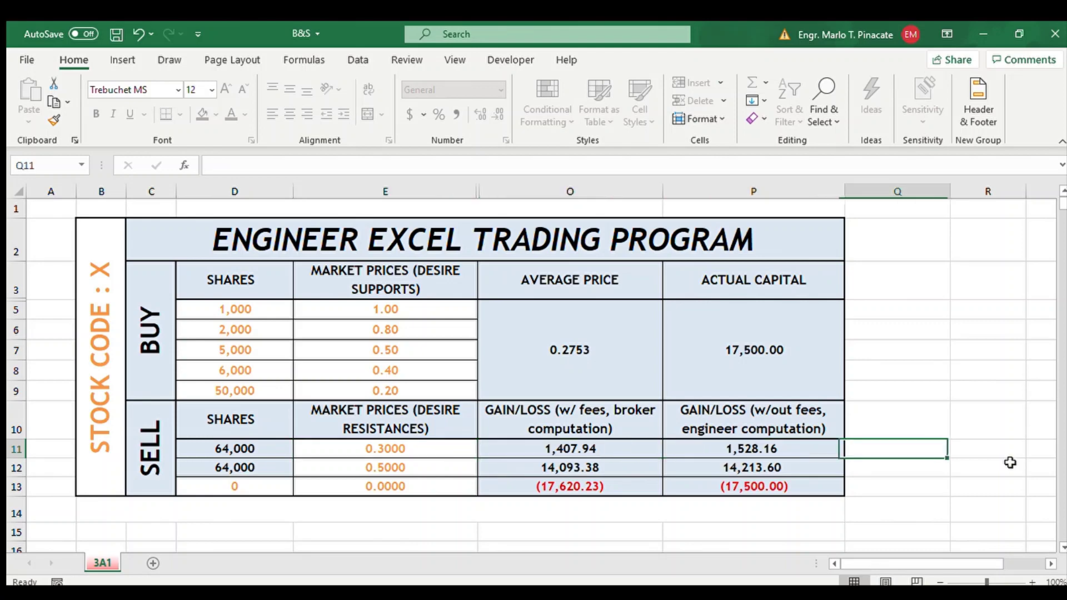
key("Left")
key("Left")
key("Left")
key("Left")
key("Right")
key("Right")
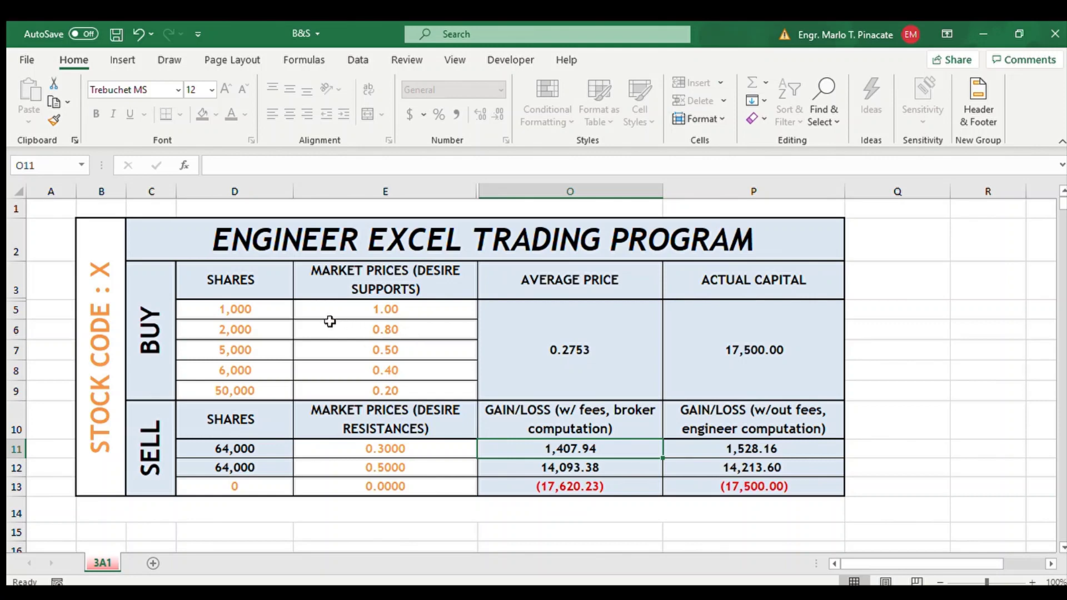
- Zero the five buy share counts in D5:D9
left_click(276, 312)
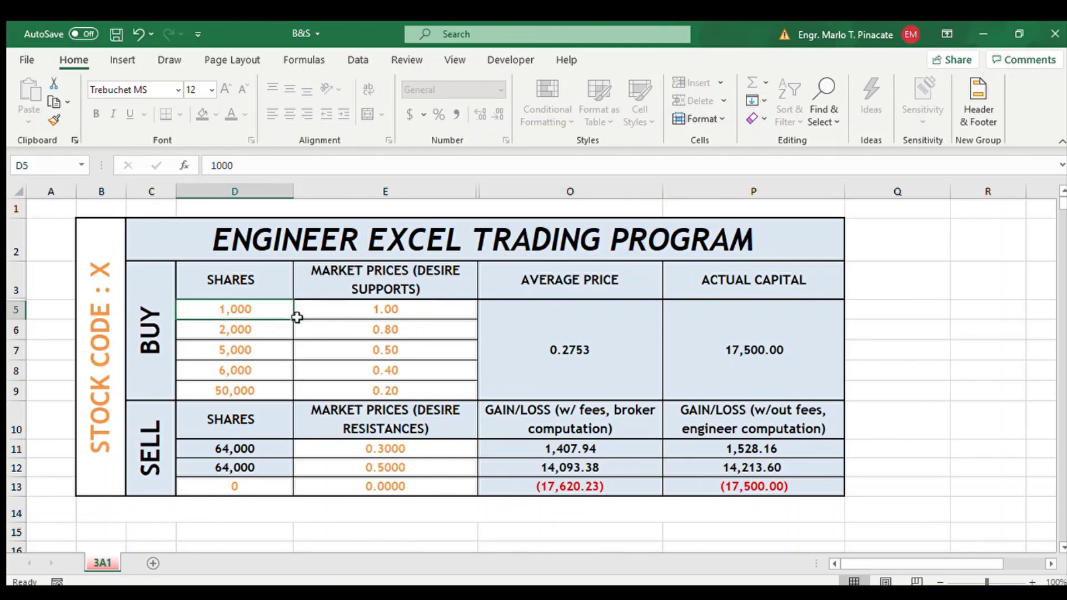
type("0 0 0 0 0")
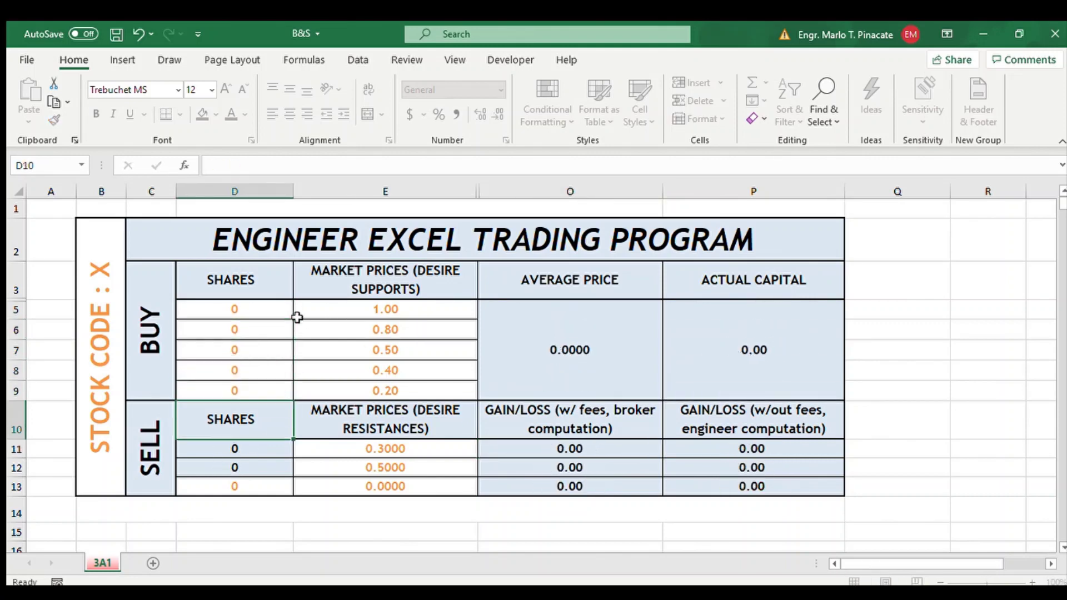
key("Up")
key("Up")
- Zero the buy prices in E5:E9 and the sell prices in E11:E12
left_click(298, 318)
type("0 0 0 0")
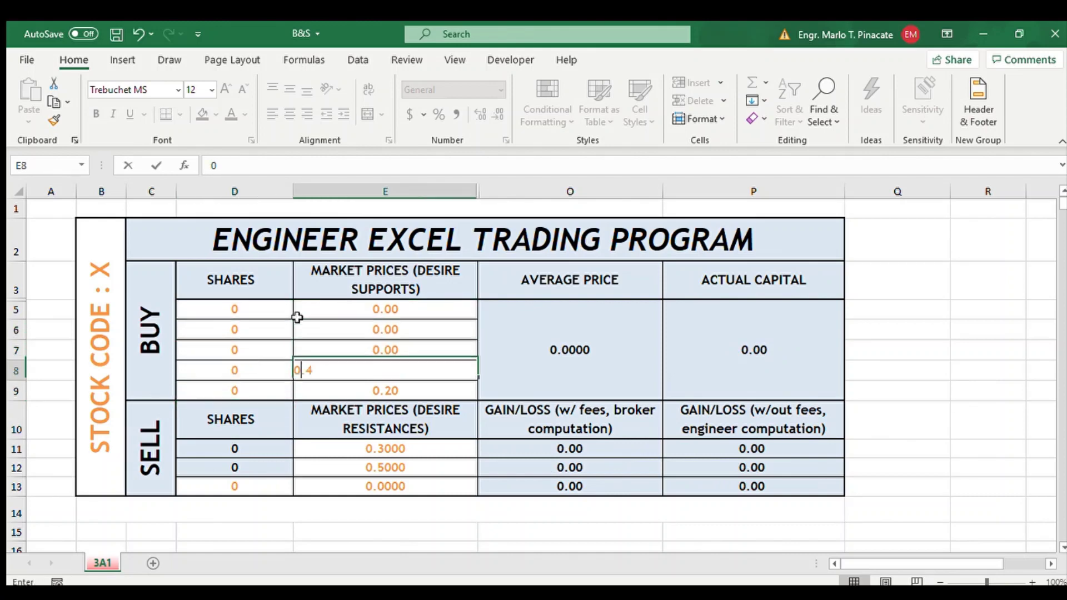
type(" 0")
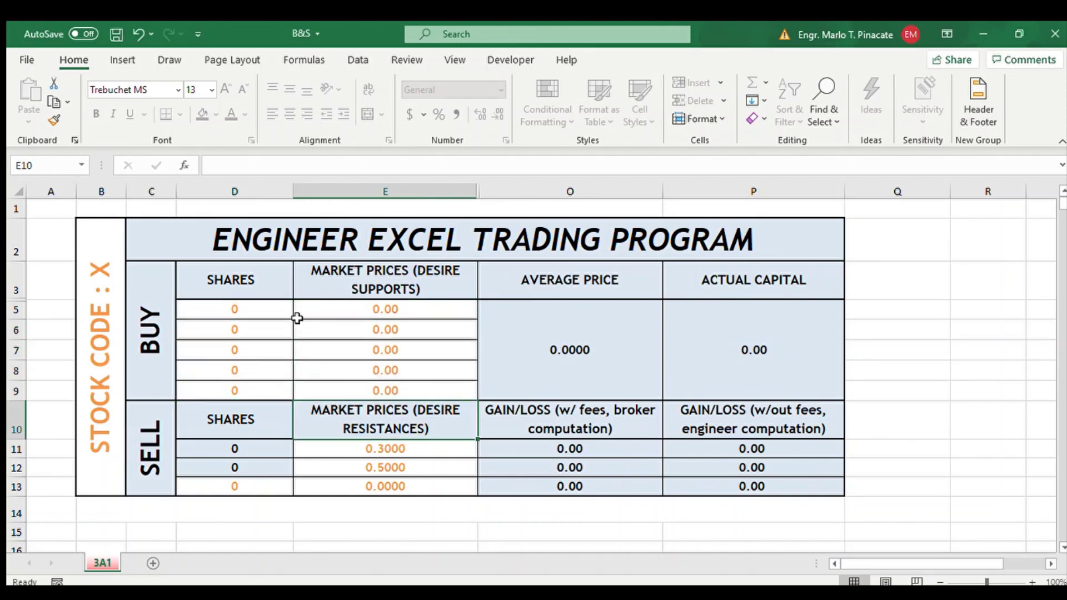
key("Return")
type("0 0")
key("Return")
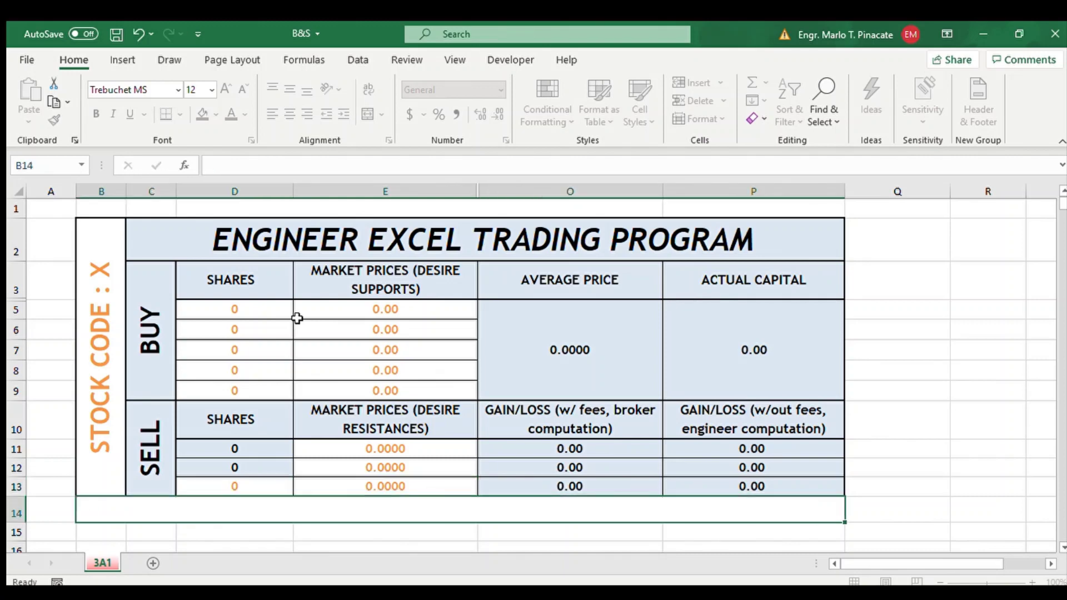
key("Up")
key("Up")
key("Up")
key("Up")
key("Up")
key("Up")
key("Up")
key("Up")
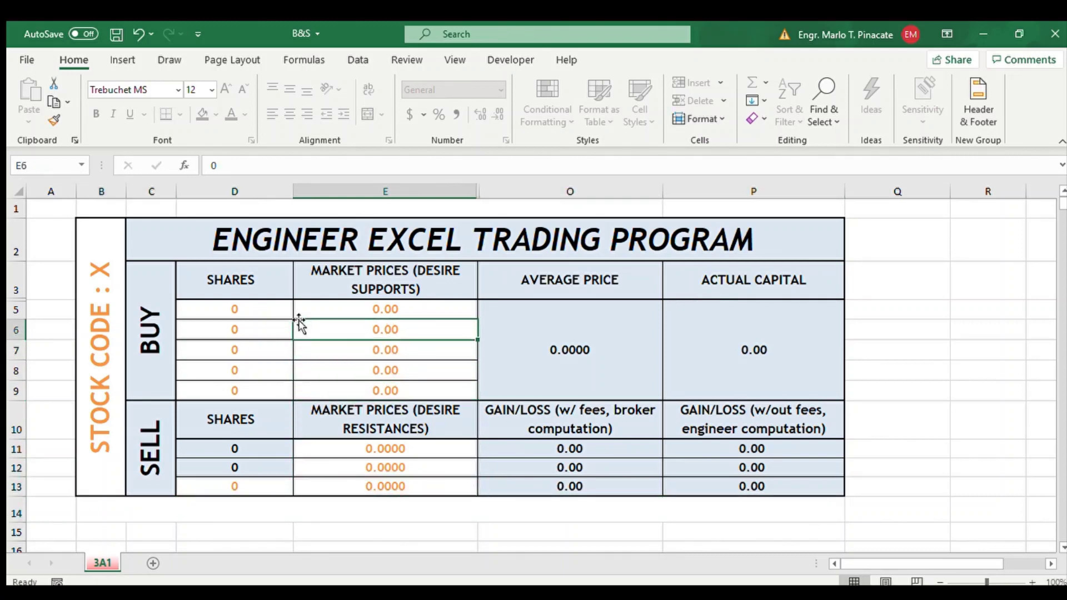
key("Up")
key("shift+Right")
key("shift+Left")
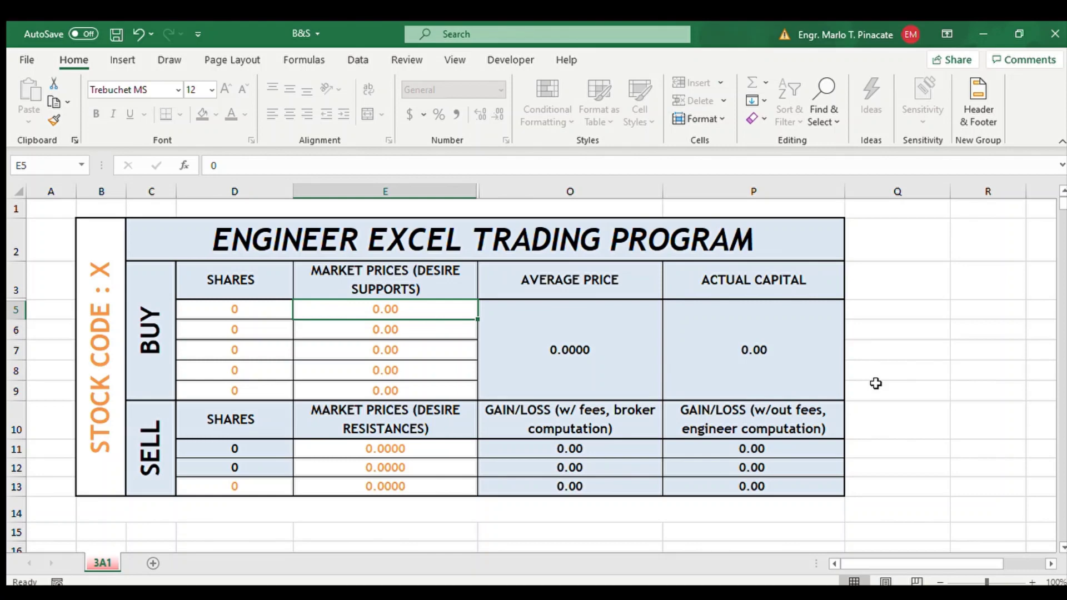
- Enter a 1.00 buy price in E5 and a 1.50 sell price in E11
type("1")
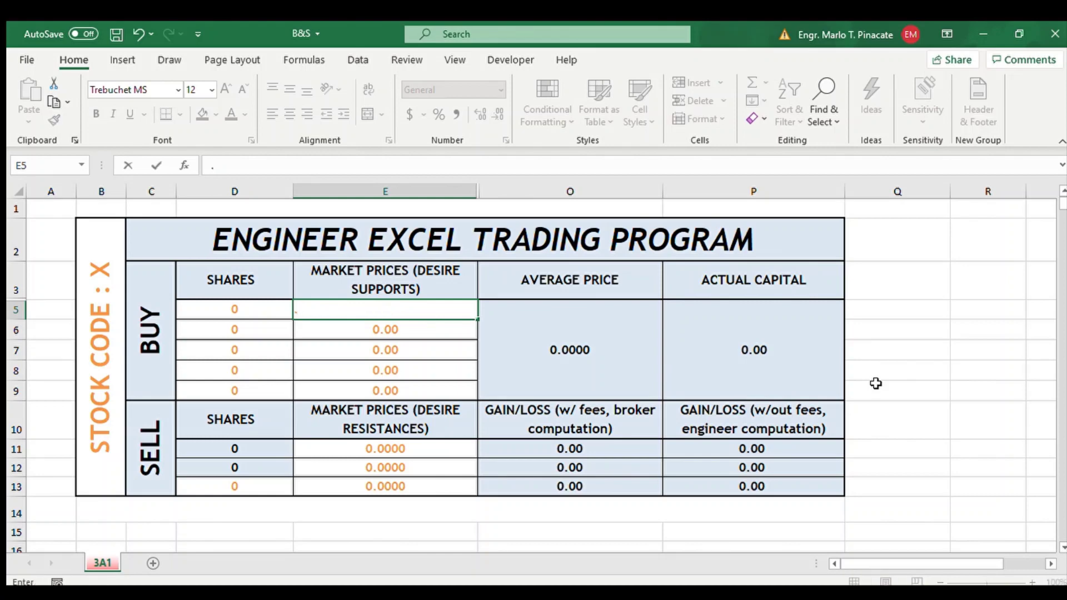
key("Return")
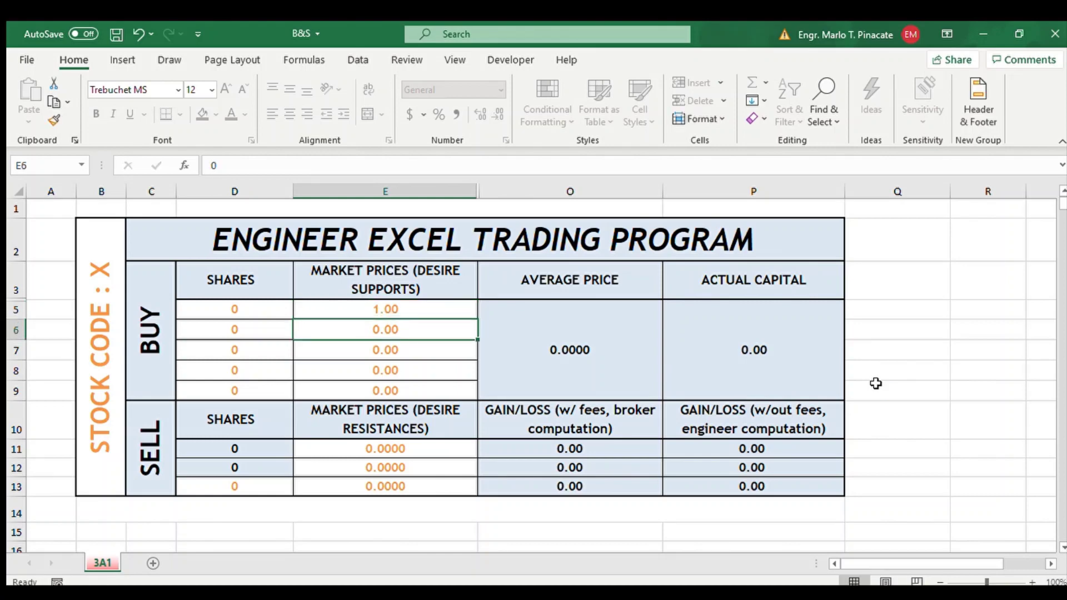
key("Down")
key("Down")
key("Down")
key("Down")
key("Down")
key("Down")
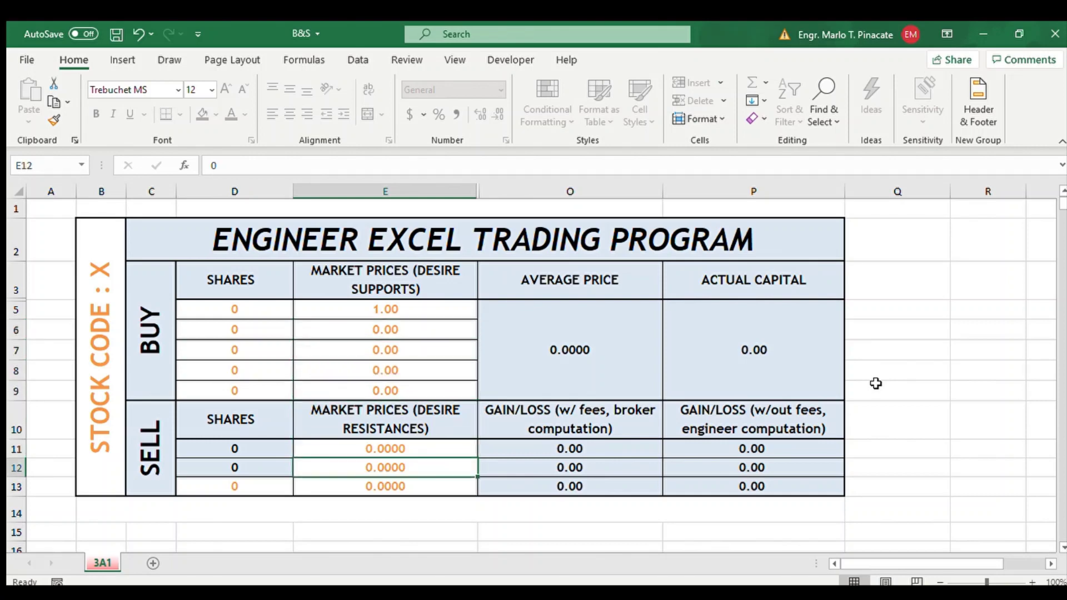
key("Up")
key("Down")
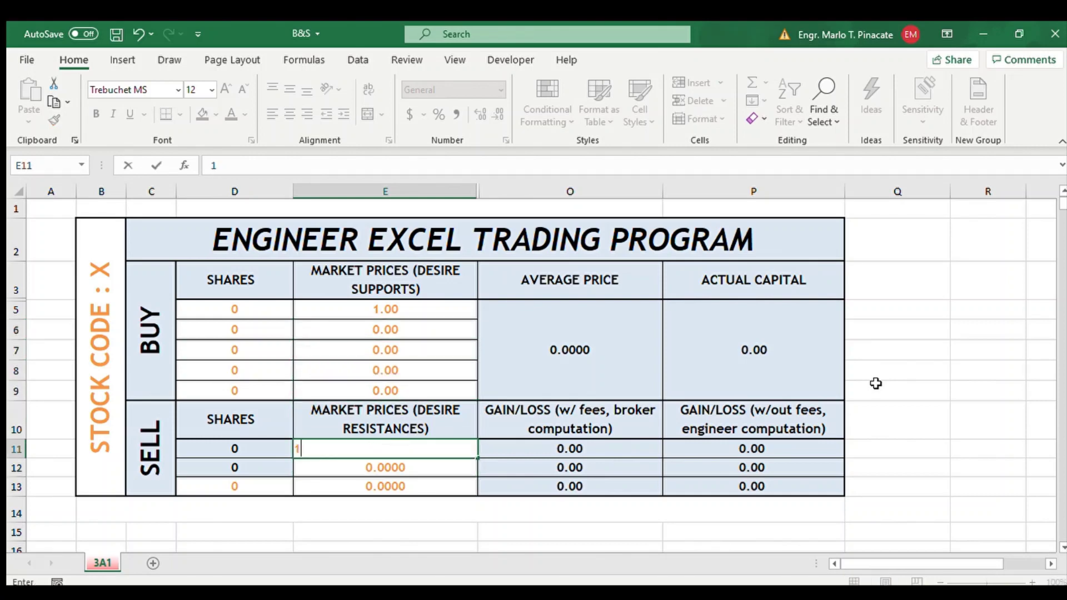
type("1.5")
key("Return")
- Enter 10,000 shares for the first buy in D5
key("Up")
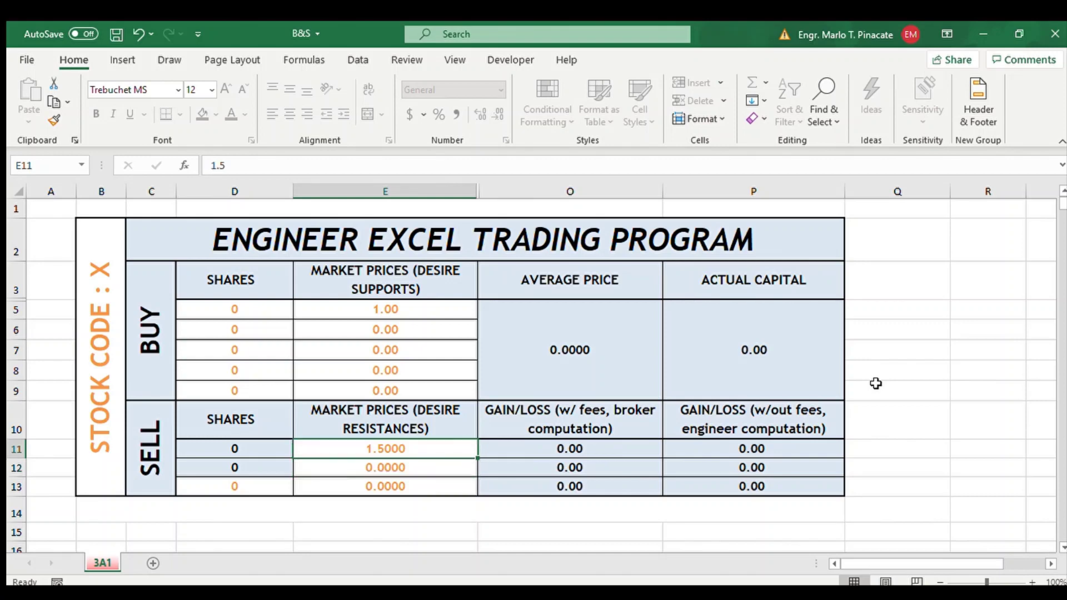
key("Up")
key("Up")
key("Up")
key("Up")
key("Up")
key("Up")
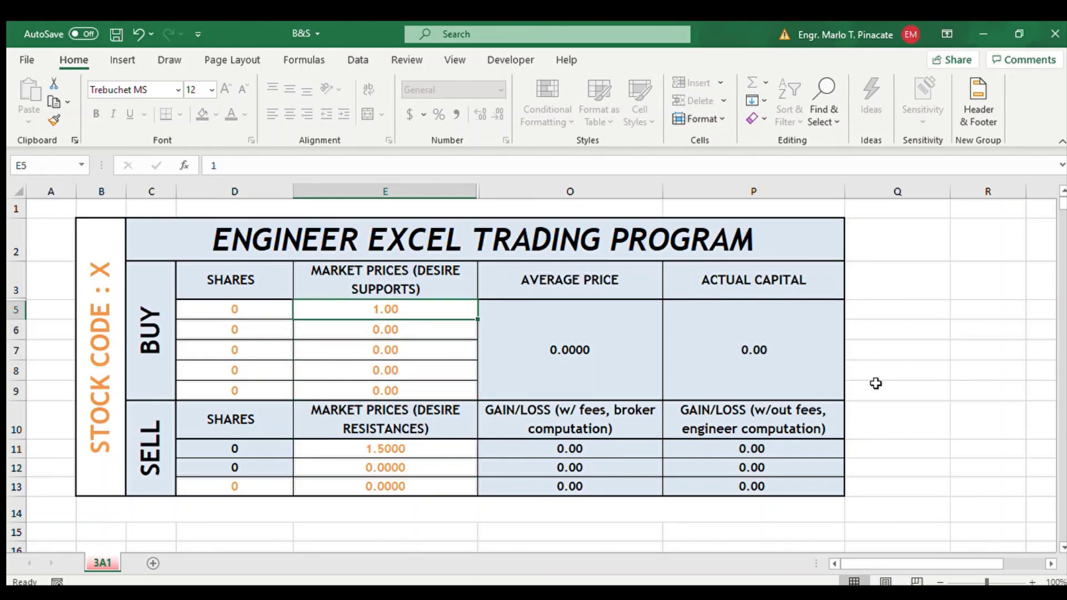
key("Left")
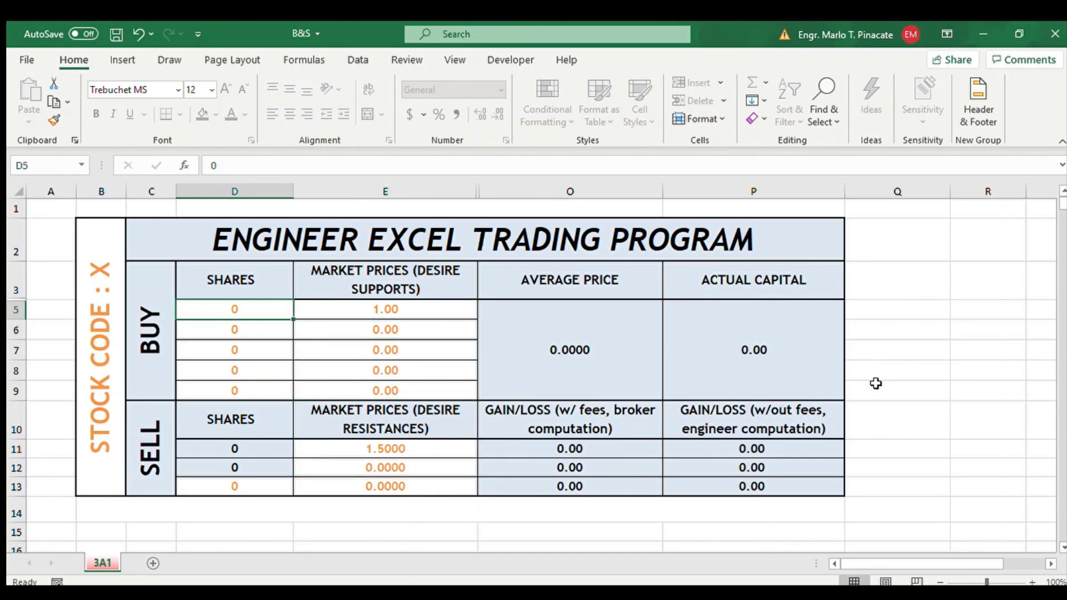
type("10000")
key("Return")
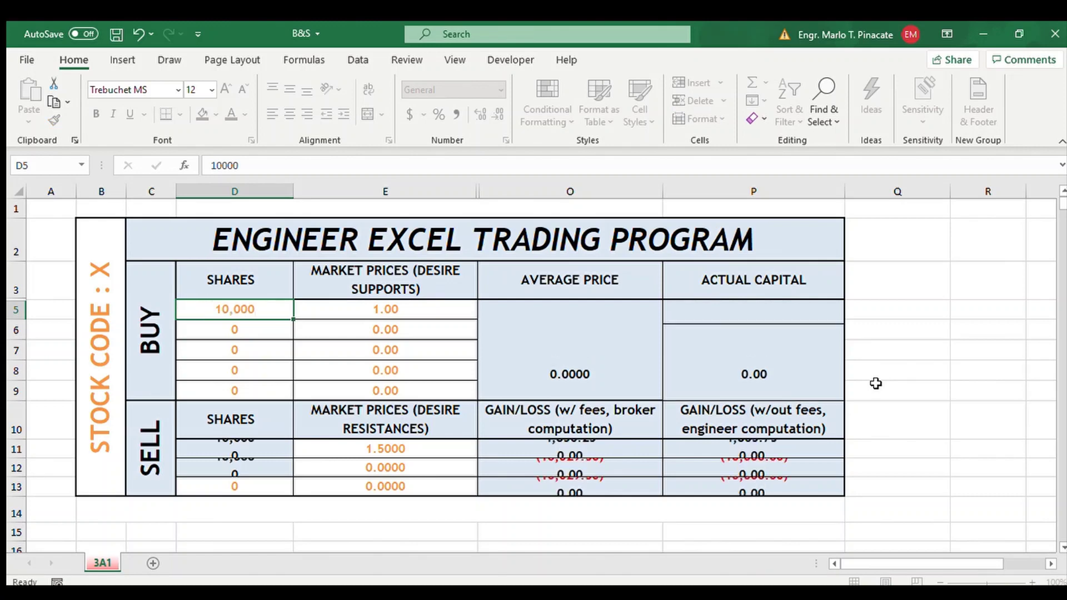
- Check the gain: 4,836.25 with fees in O11 and 4,865.75 without fees in P11
key("Up")
key("Right")
key("Right")
key("Right")
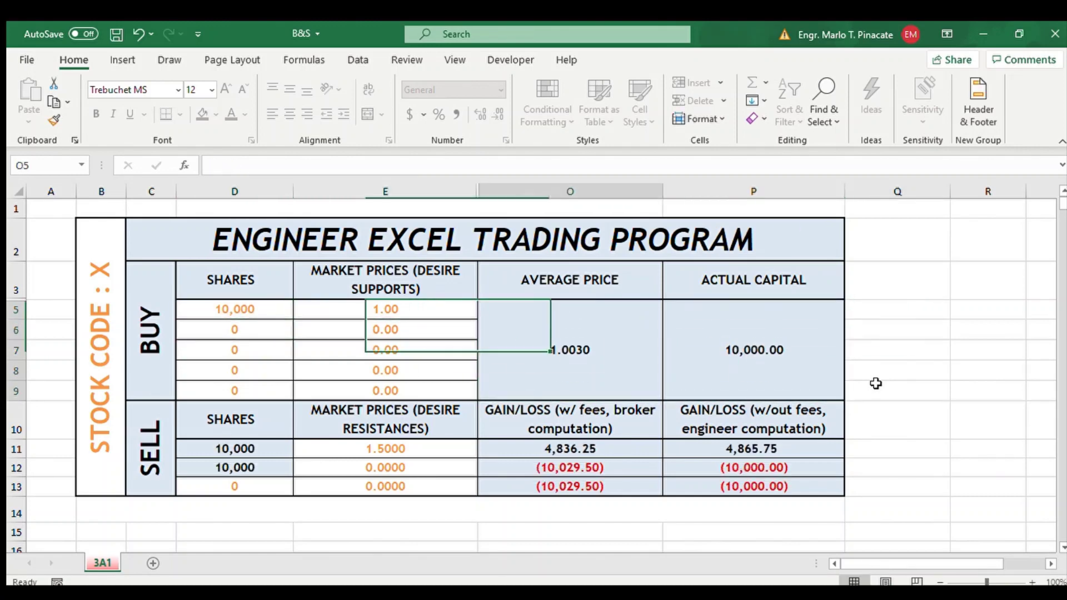
key("Right")
key("Left")
key("Left")
key("Left")
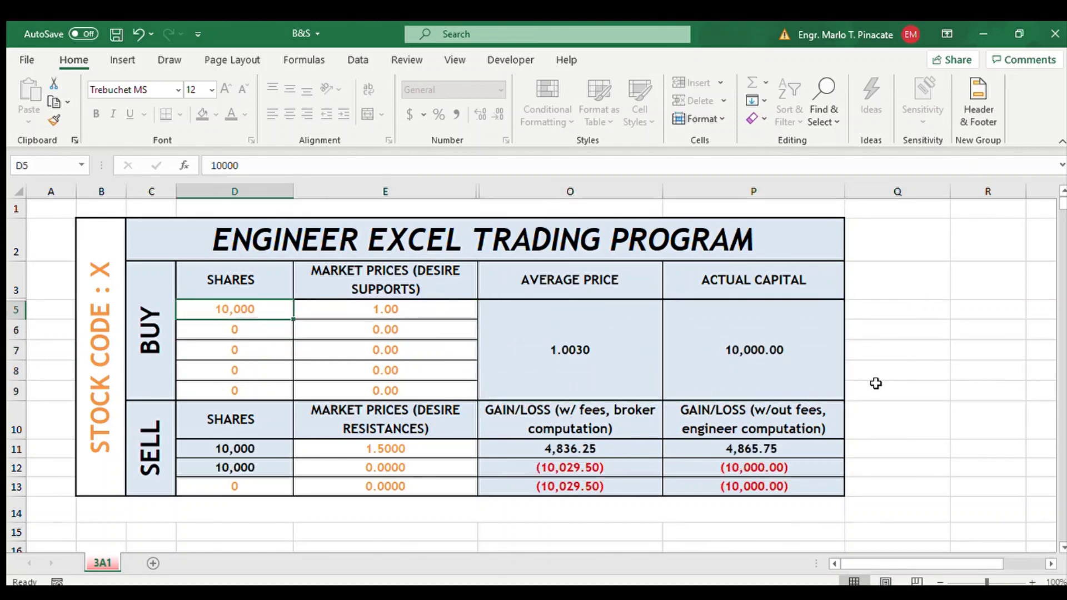
key("Down")
key("Down")
key("Down")
key("Down")
key("Down")
key("Down")
key("Right")
key("Right")
key("Right")
key("Left")
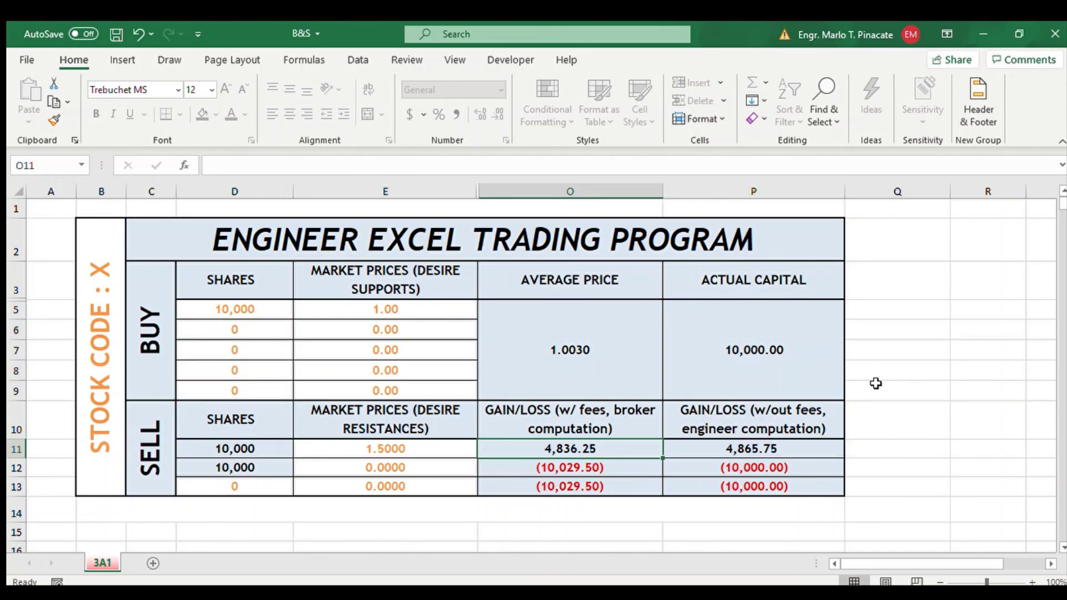
key("Right")
key("Right")
key("Left")
key("Left")
key("Right")
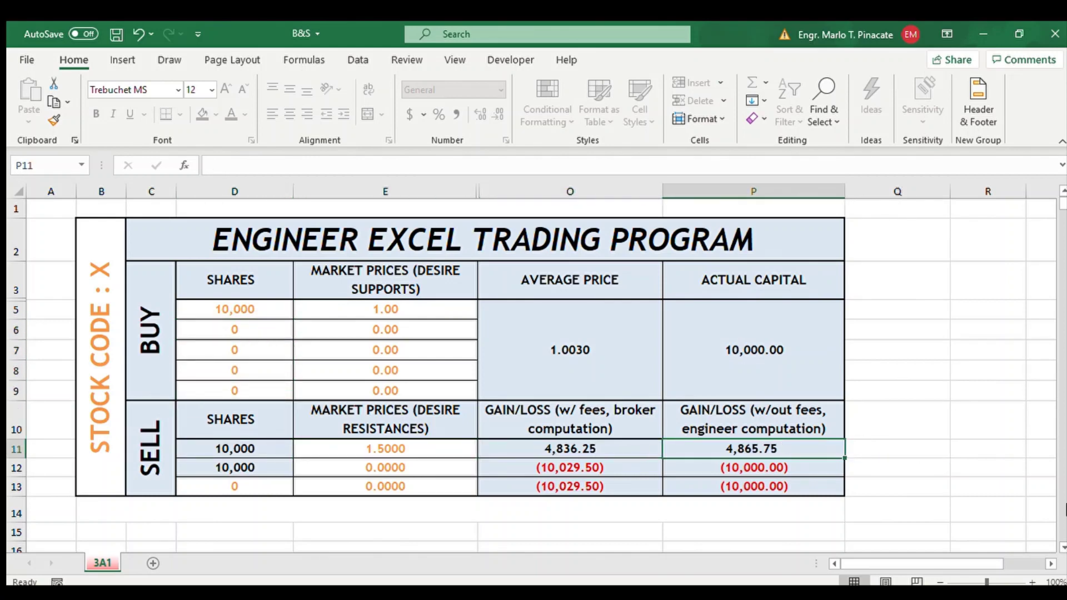
key("Left")
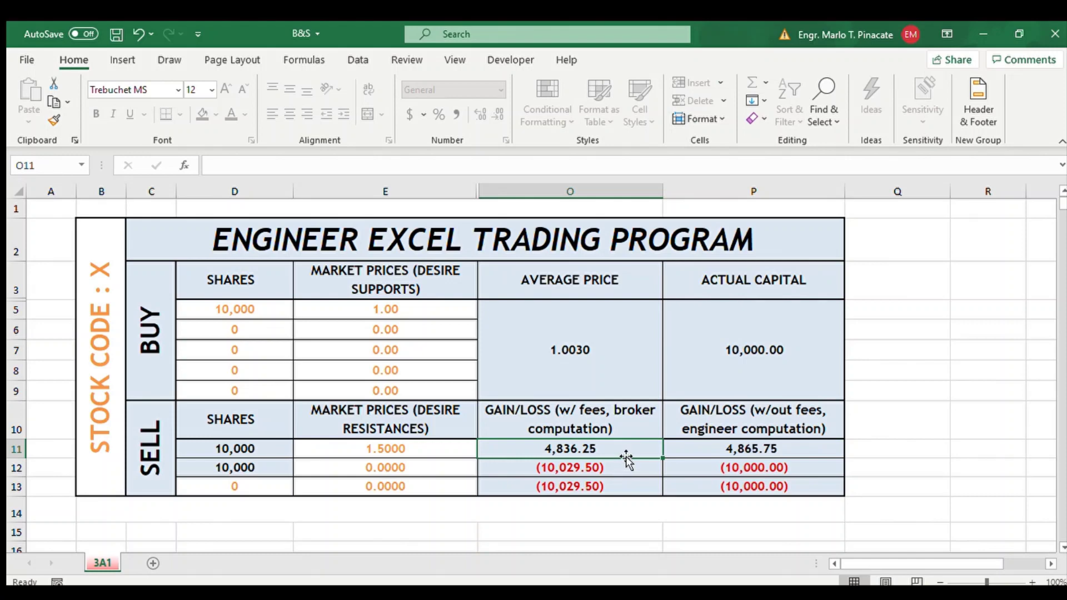
left_click(697, 455)
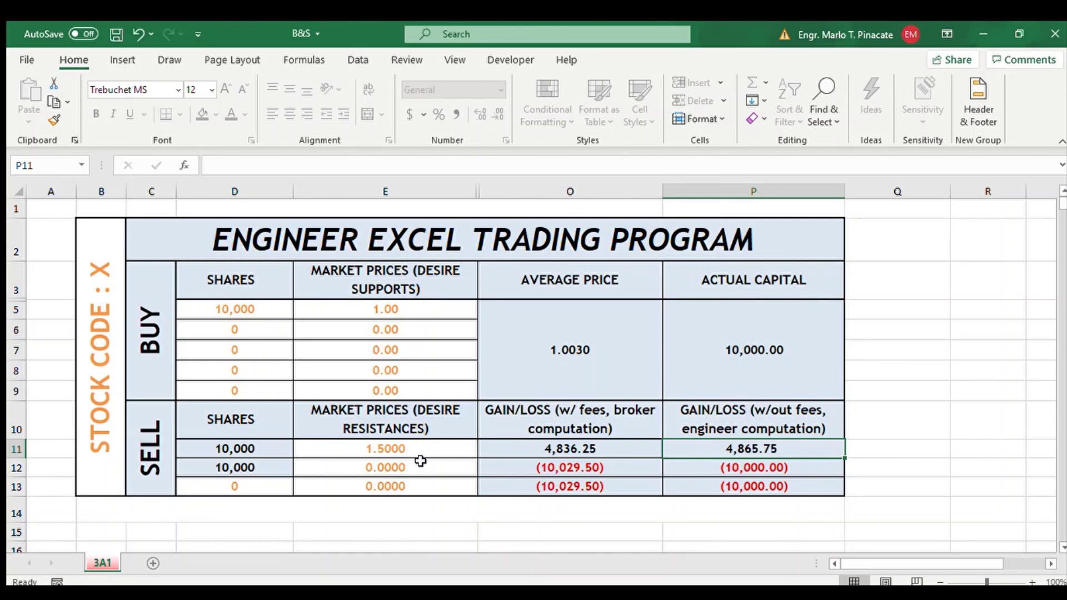
- Recheck the 1.00 buy price in E5 and 1.50 sell price against O11's gain
left_click(379, 312)
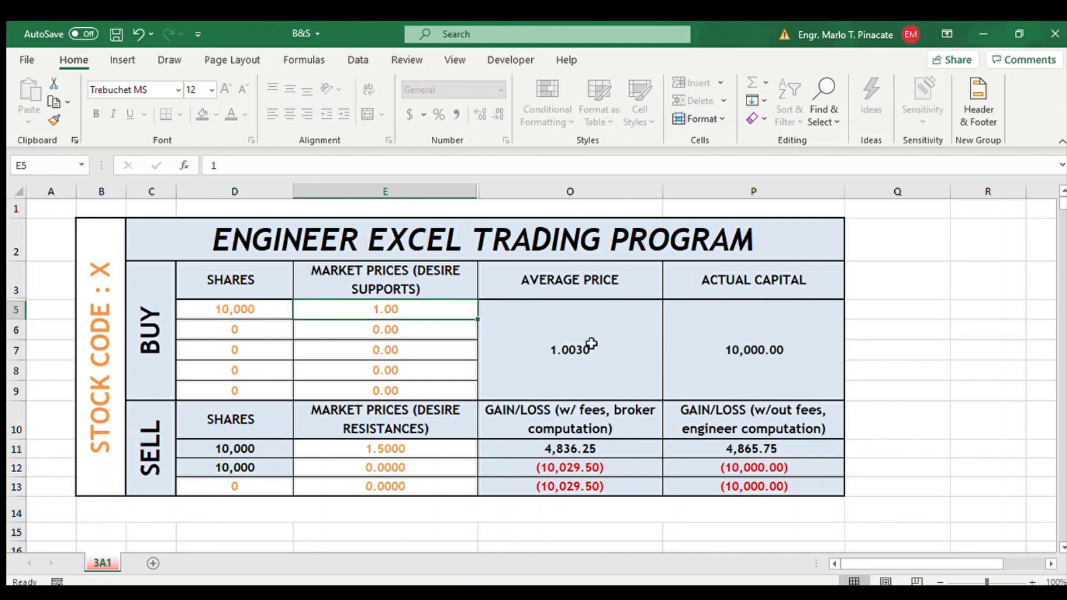
key("Left")
key("Left")
key("Right")
key("Right")
left_click(370, 448)
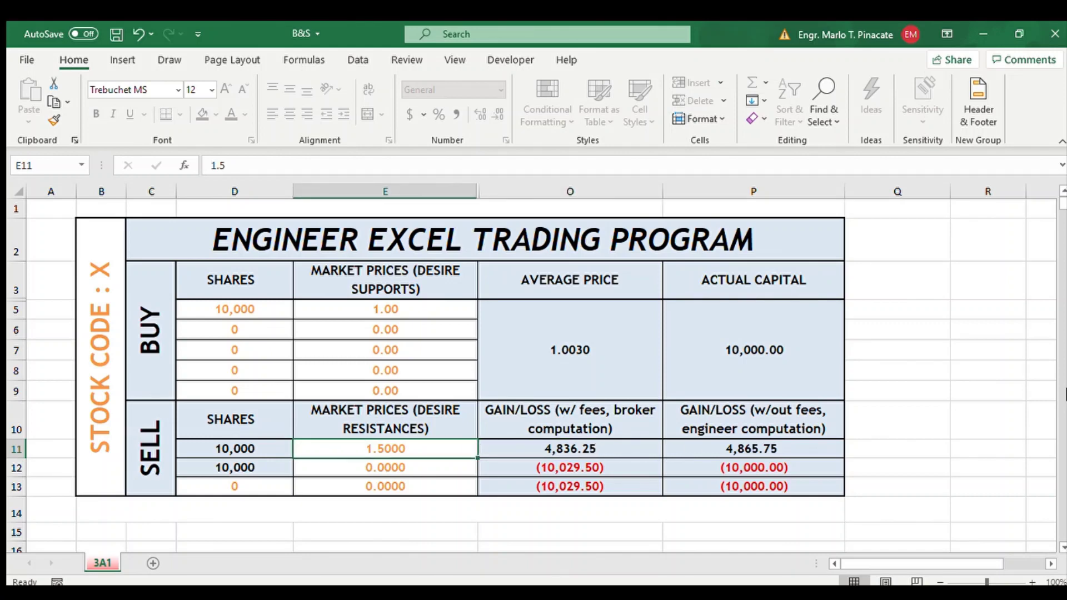
key("Right")
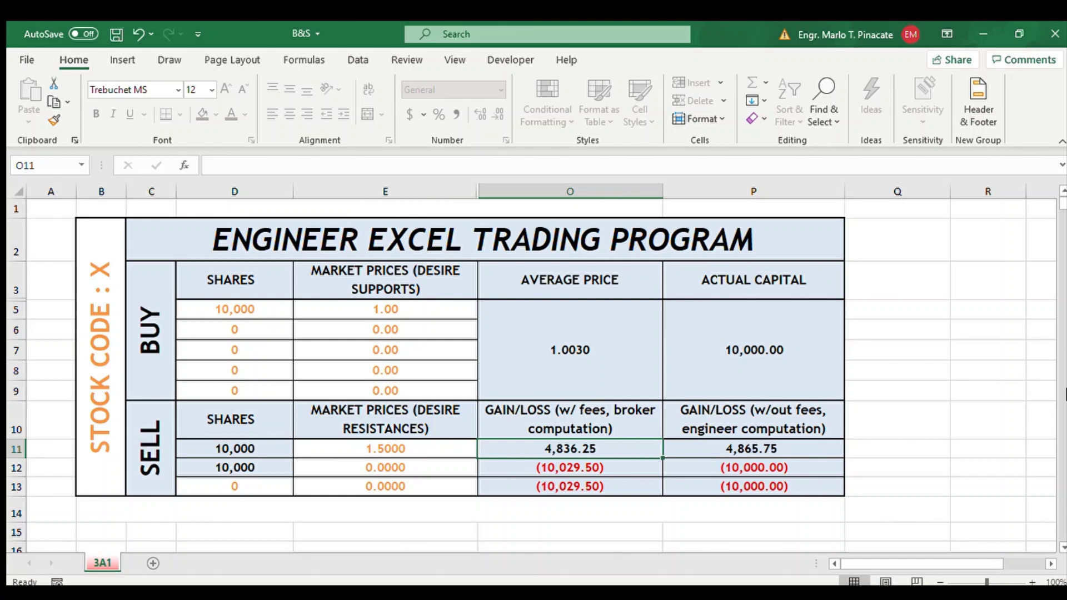
- Enter 0.20 as the second buy's price in E6
key("Left")
key("Up")
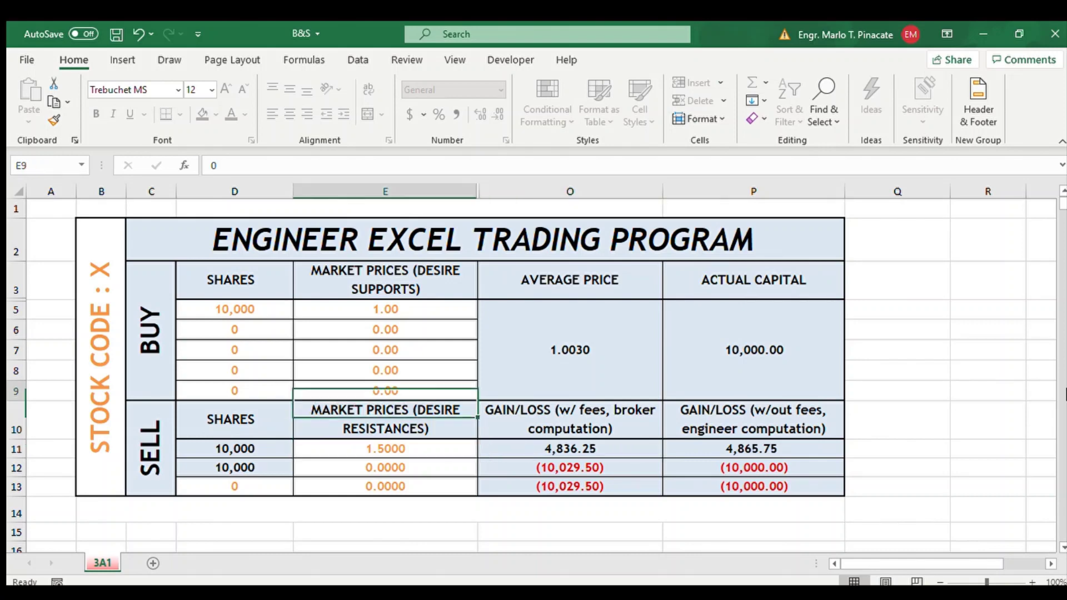
key("Up")
key("Up")
key("Up")
key("Up")
type(".")
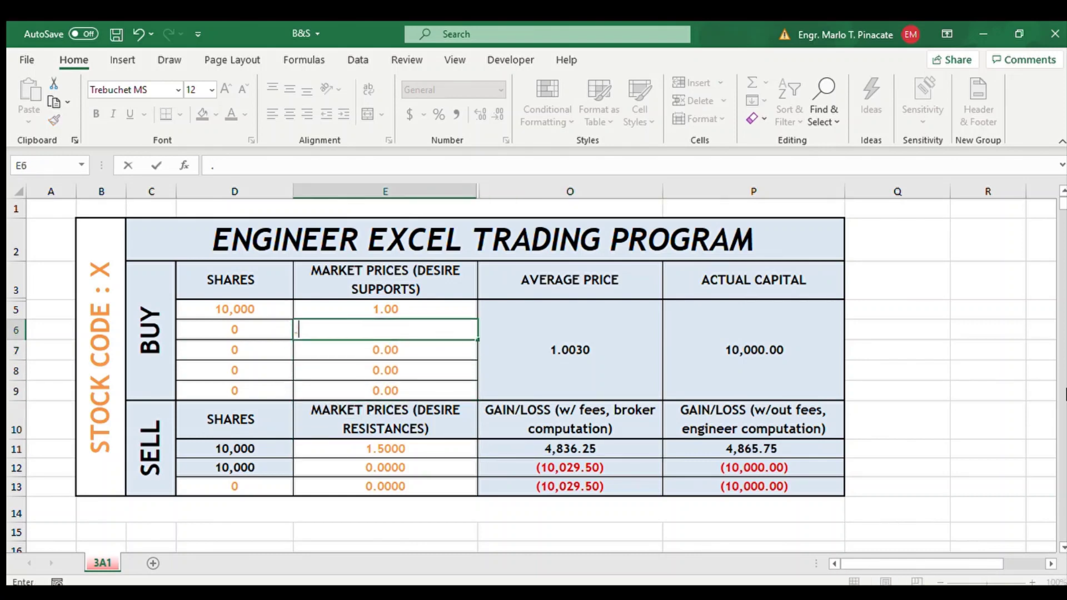
type("2")
key("Return")
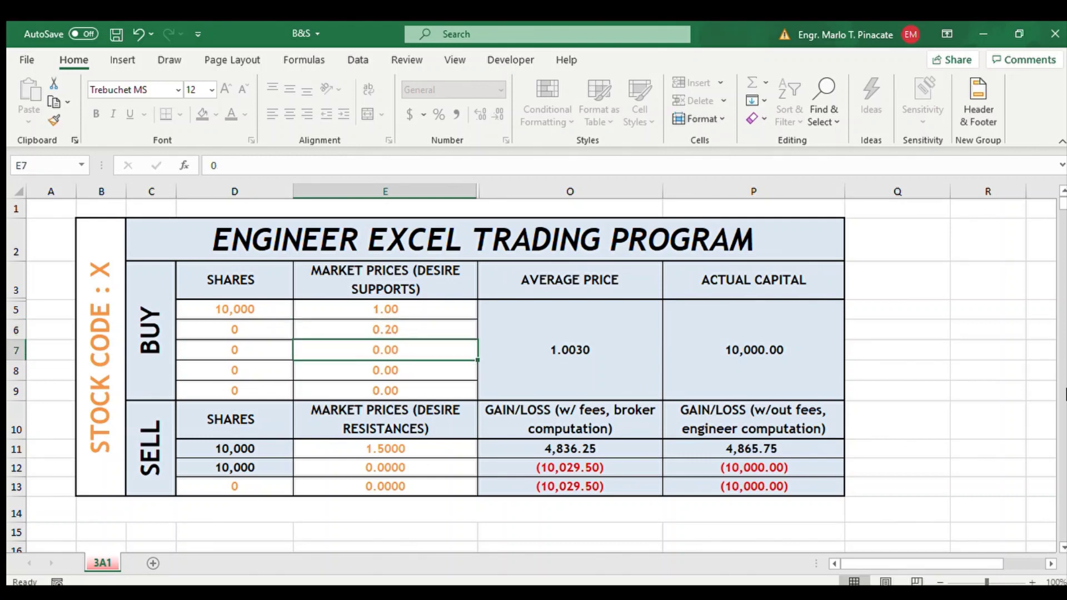
key("Up")
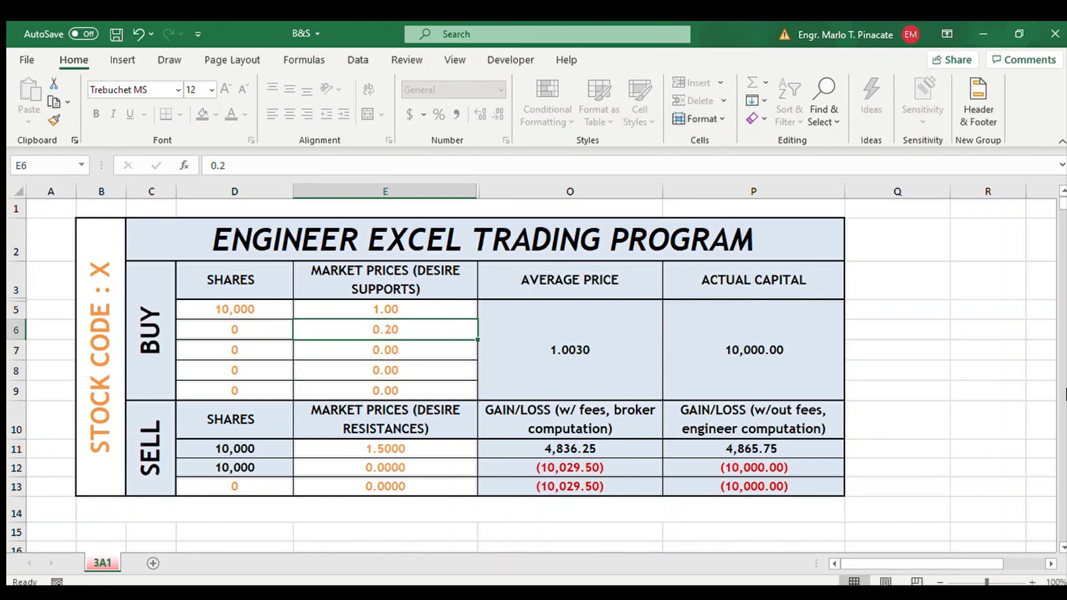
- Enter 50,000 shares in D6, bringing the average price to 0.3343 and capital to 20,000.00
key("Left")
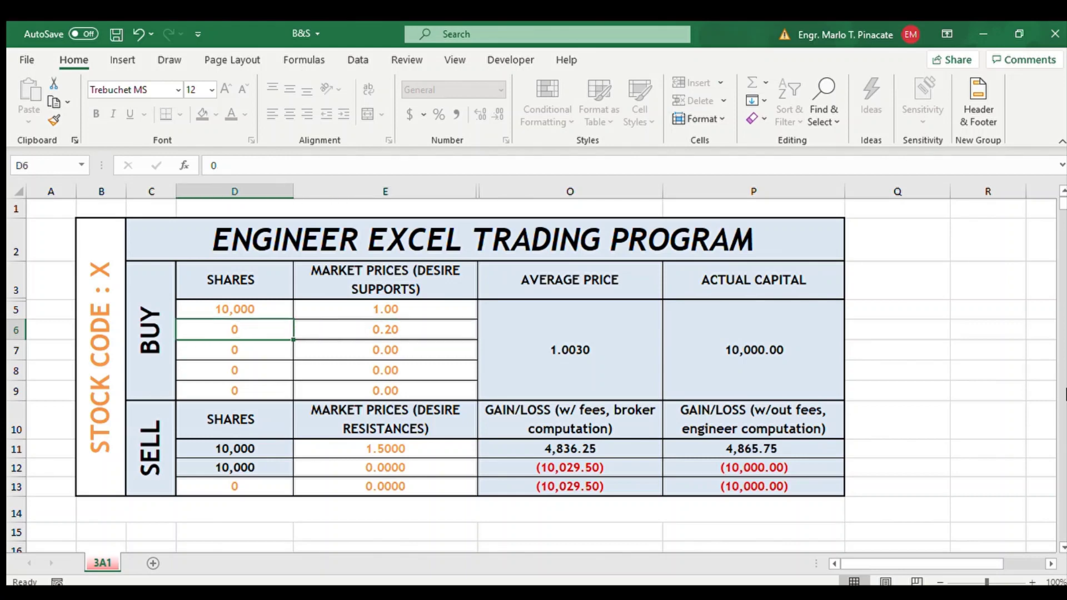
key("Right")
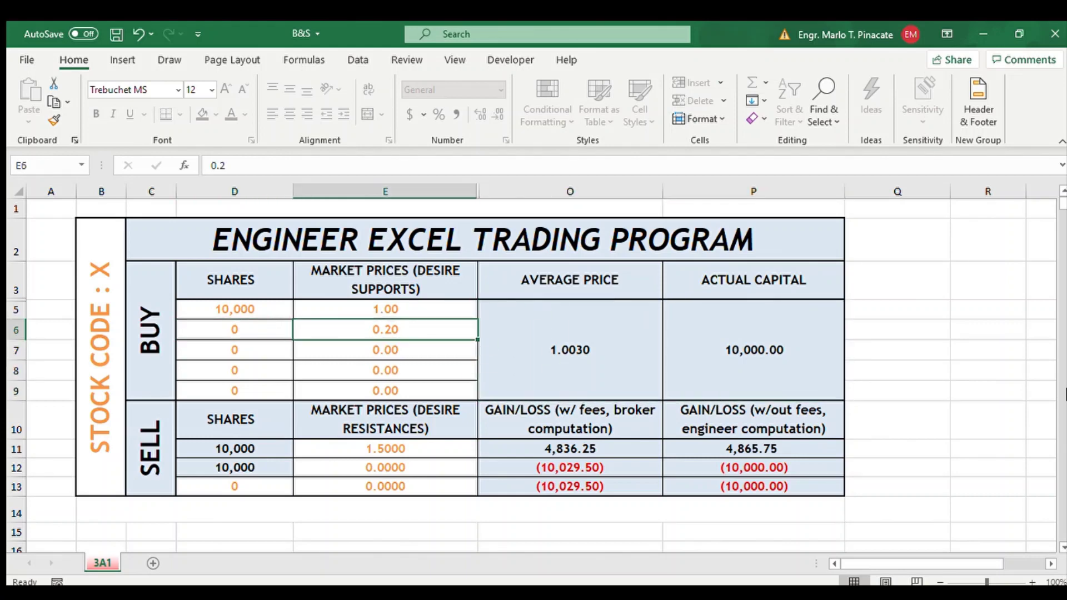
key("Left")
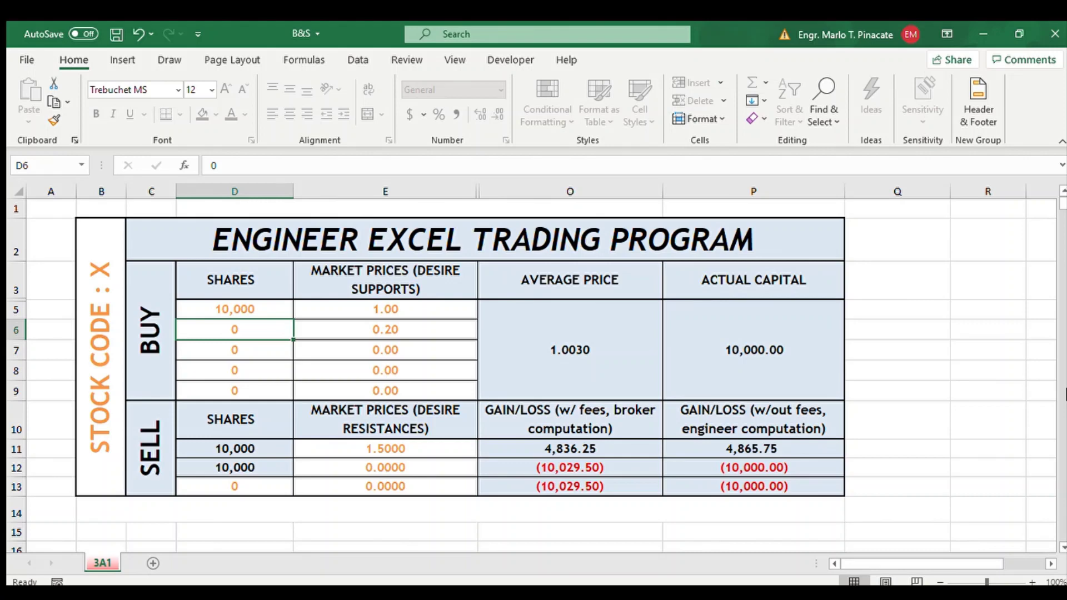
type("500")
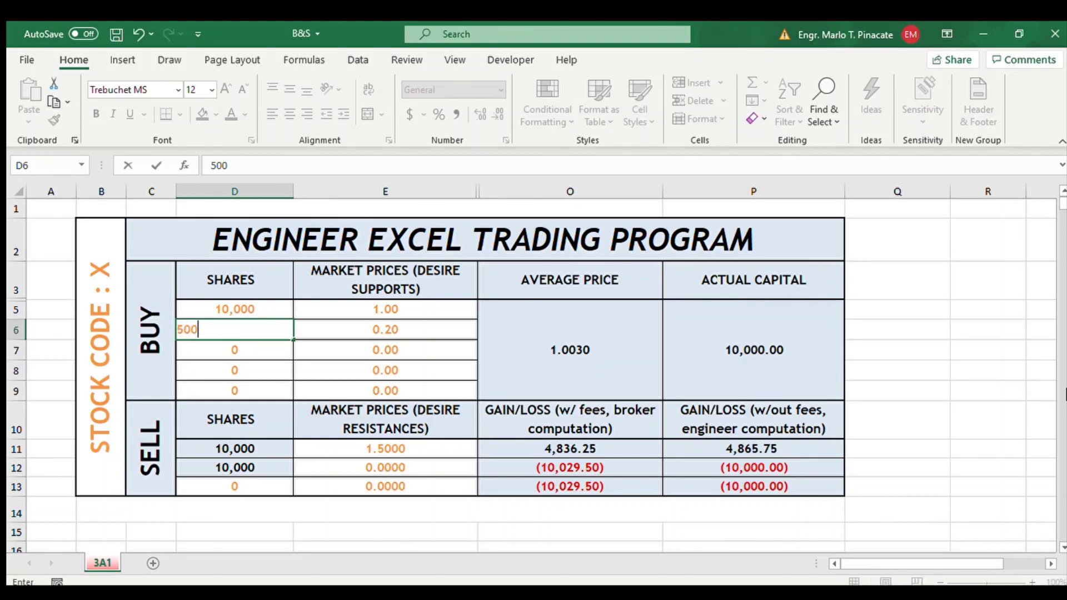
type("00")
key("Return")
key("Up")
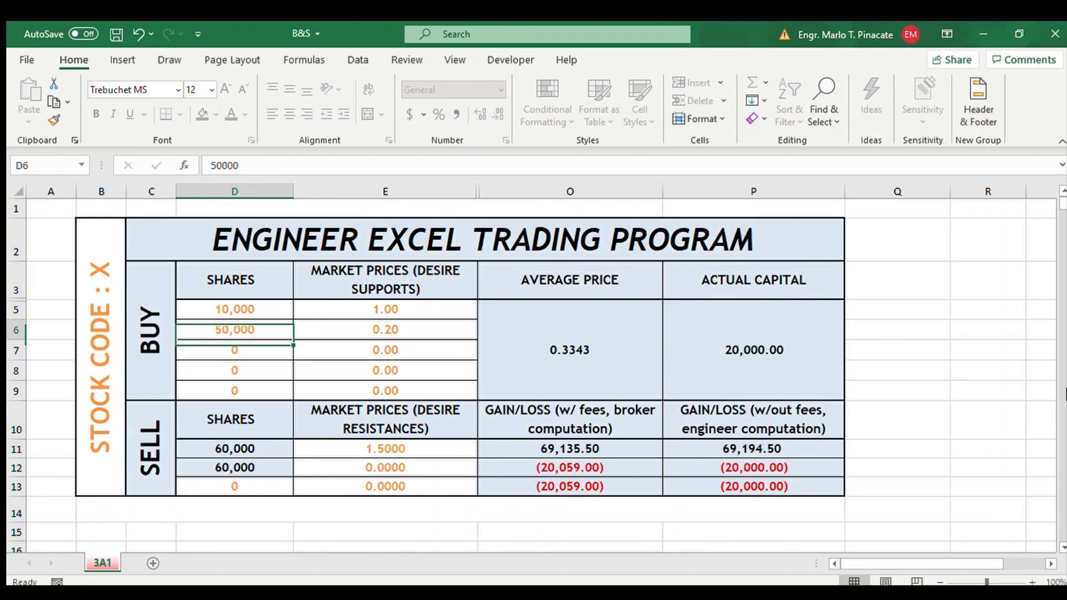
key("Right")
key("Right")
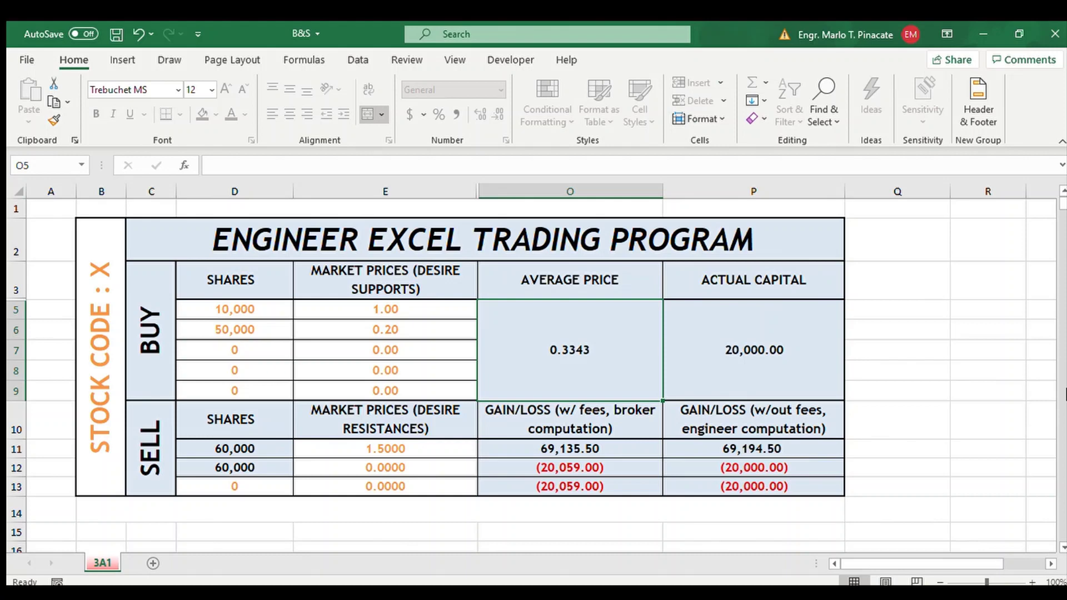
- Inspect the second buy row's 0.2 market price and the average price result
left_click(235, 330)
key("Right")
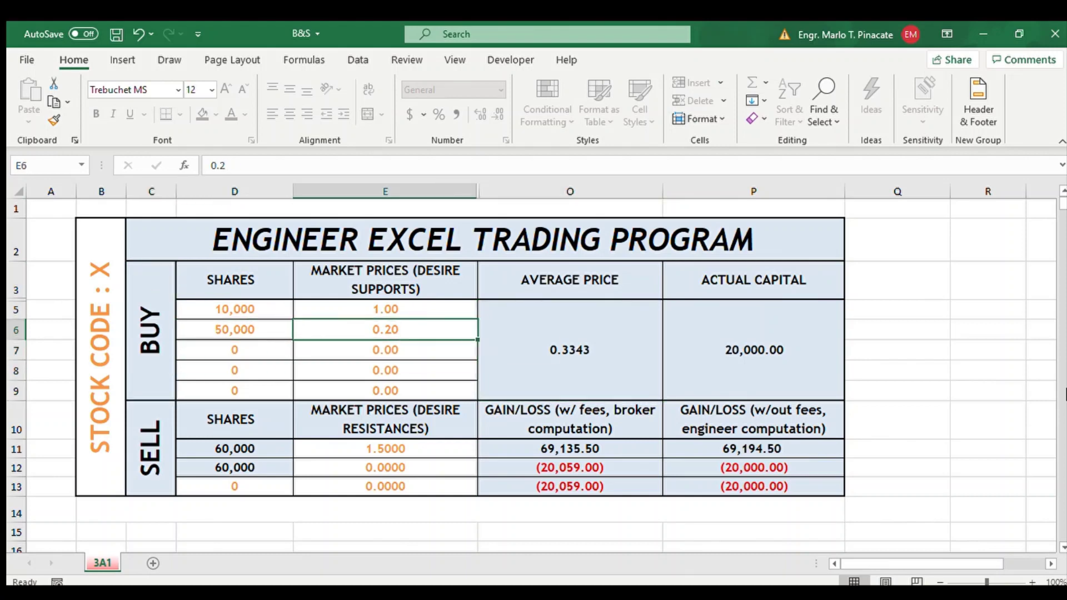
key("Right")
key("Left")
key("Right")
key("Left")
key("Right")
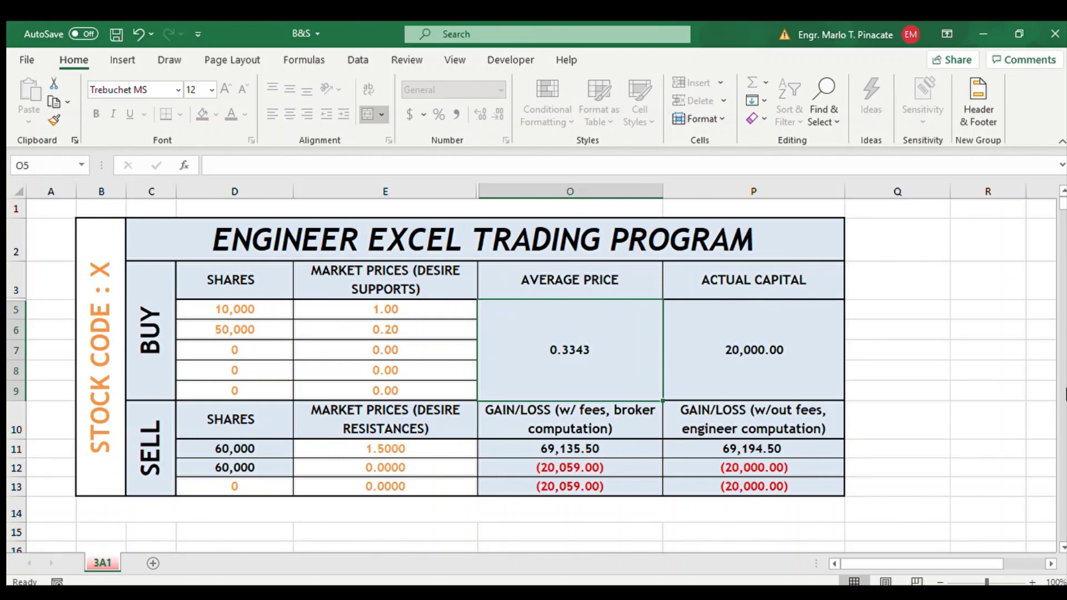
- Change E6 from 0.2 to 0.15, dropping the average to 0.2926 and capital to 17,500.00
left_click(385, 330)
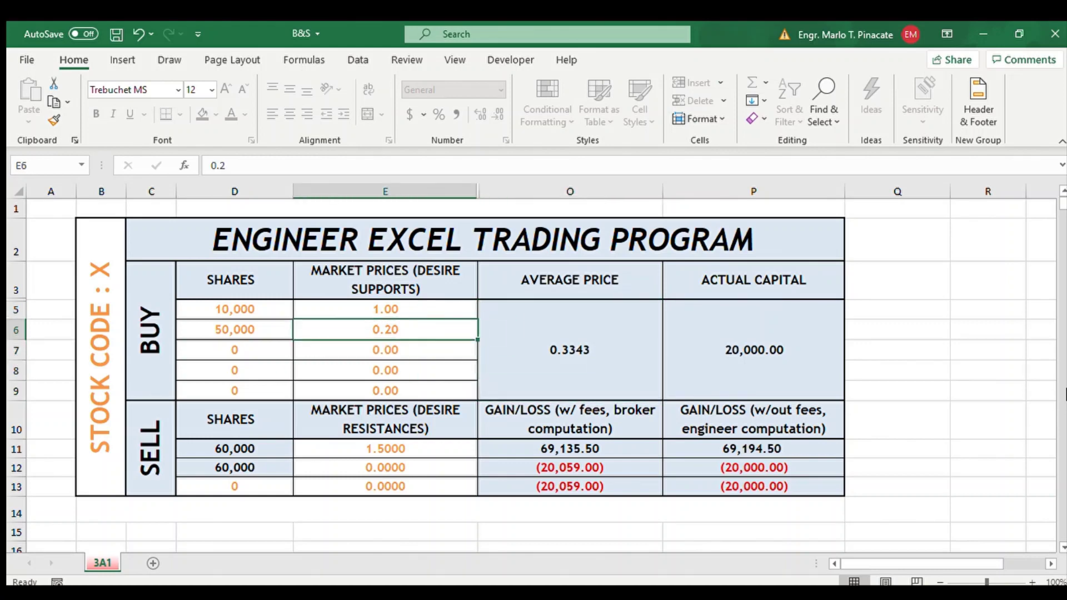
key("F2")
key("BackSpace")
type("15")
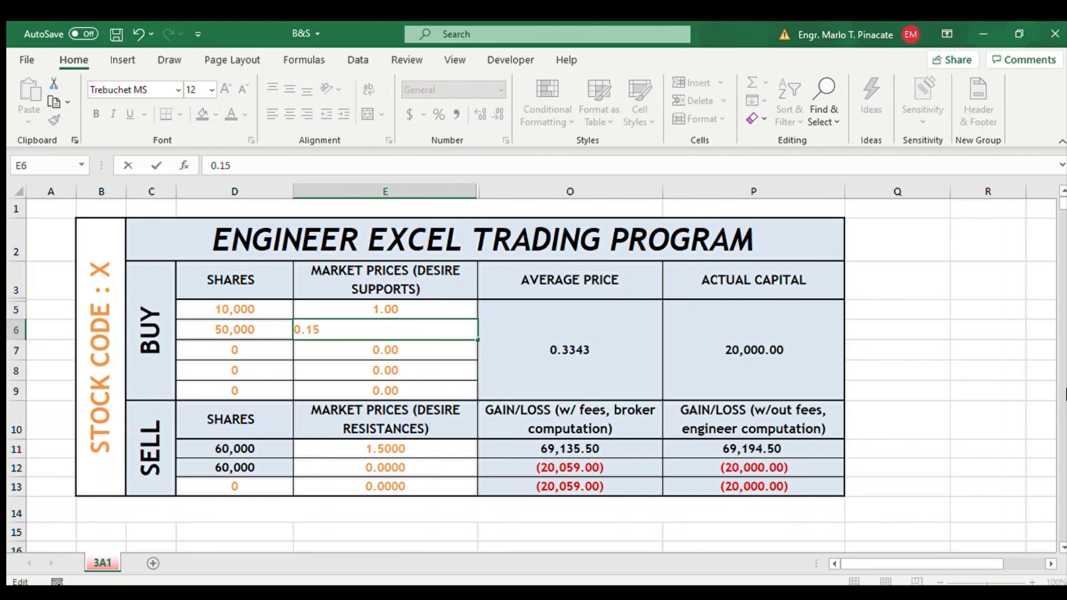
key("Escape")
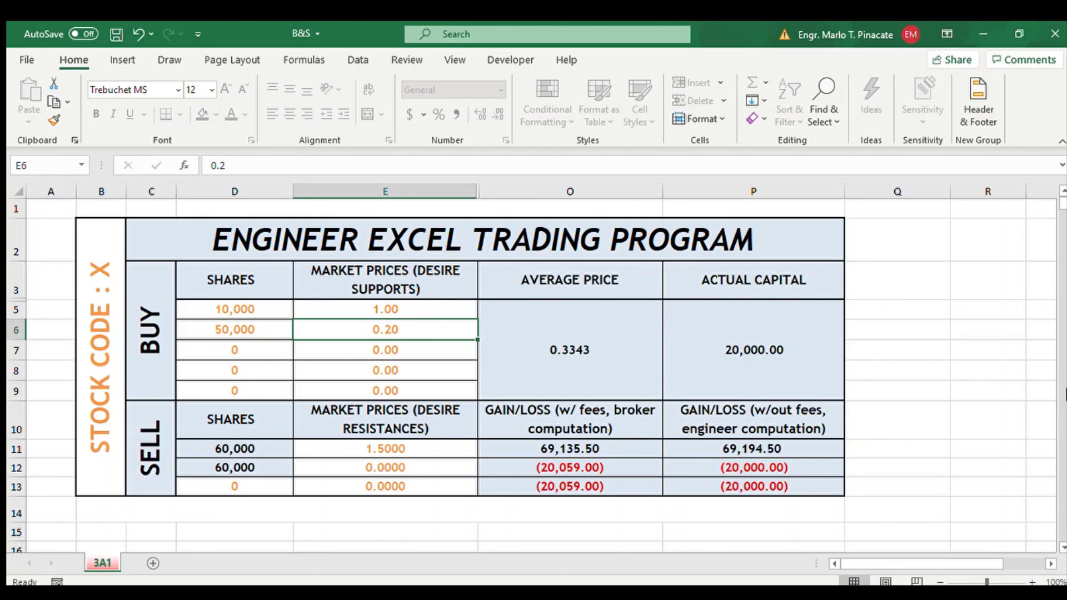
key("F2")
key("BackSpace")
type("15")
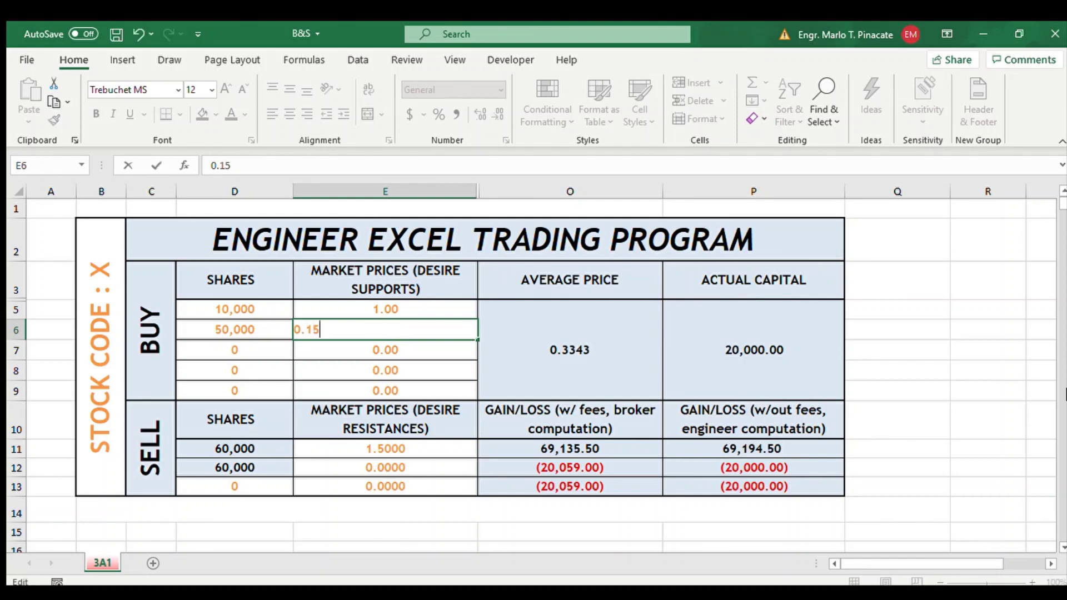
key("Tab")
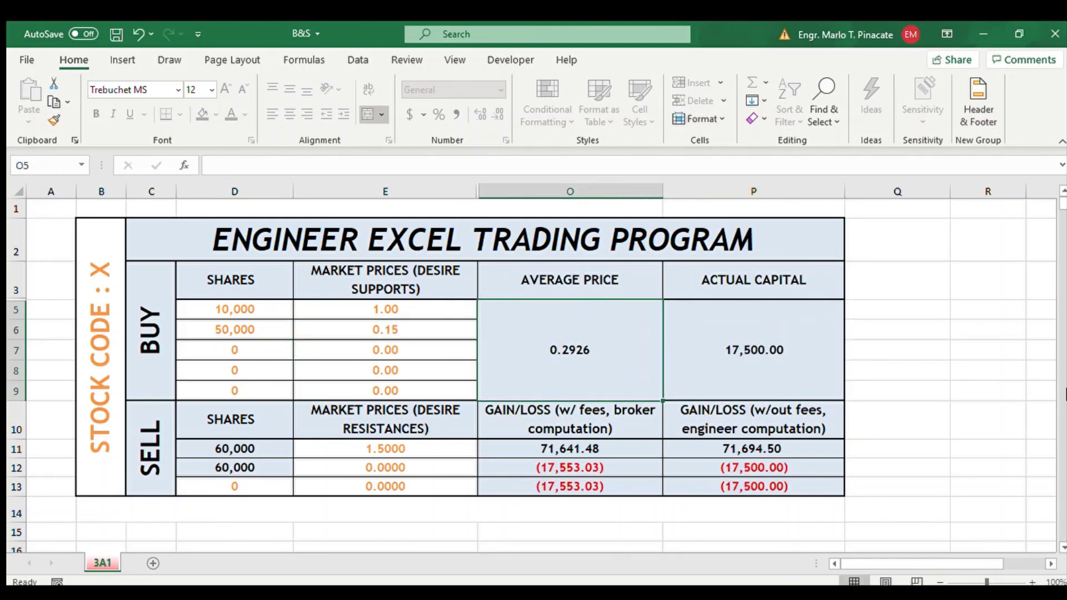
key("Left")
key("Down")
key("Down")
key("Down")
key("Down")
key("Down")
key("Up")
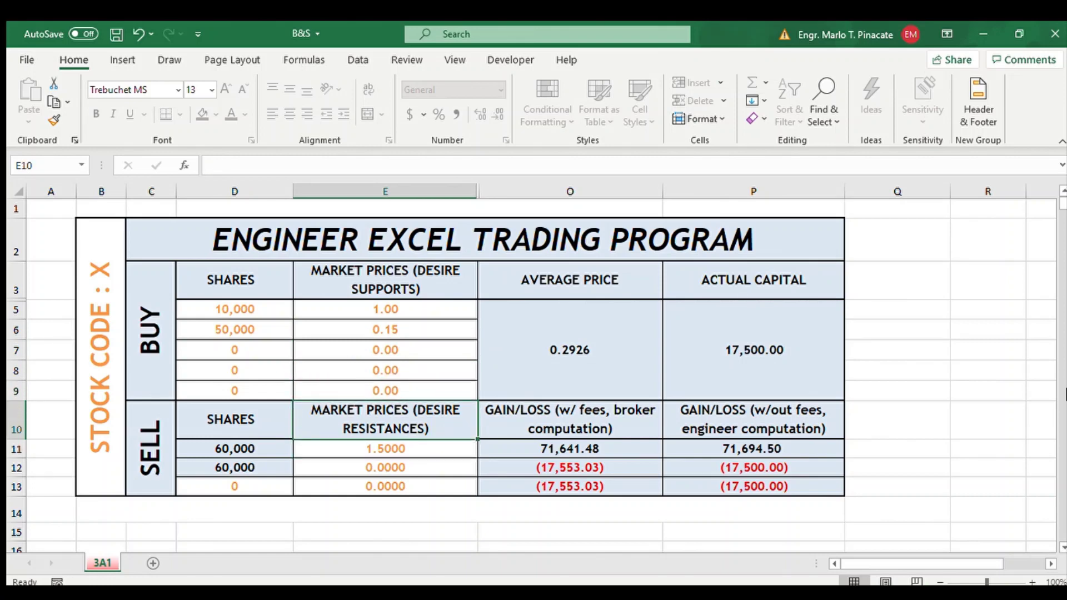
- Review the buy rows around the 0.15 price and save the workbook with Ctrl+S
key("Up")
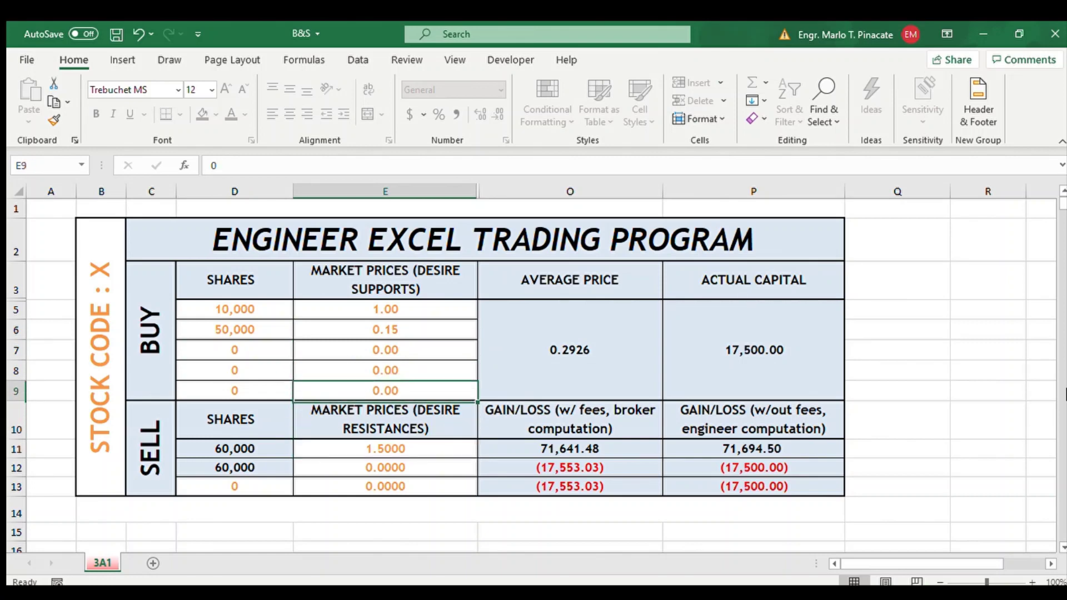
key("Up")
key("Up")
key("Up")
key("Down")
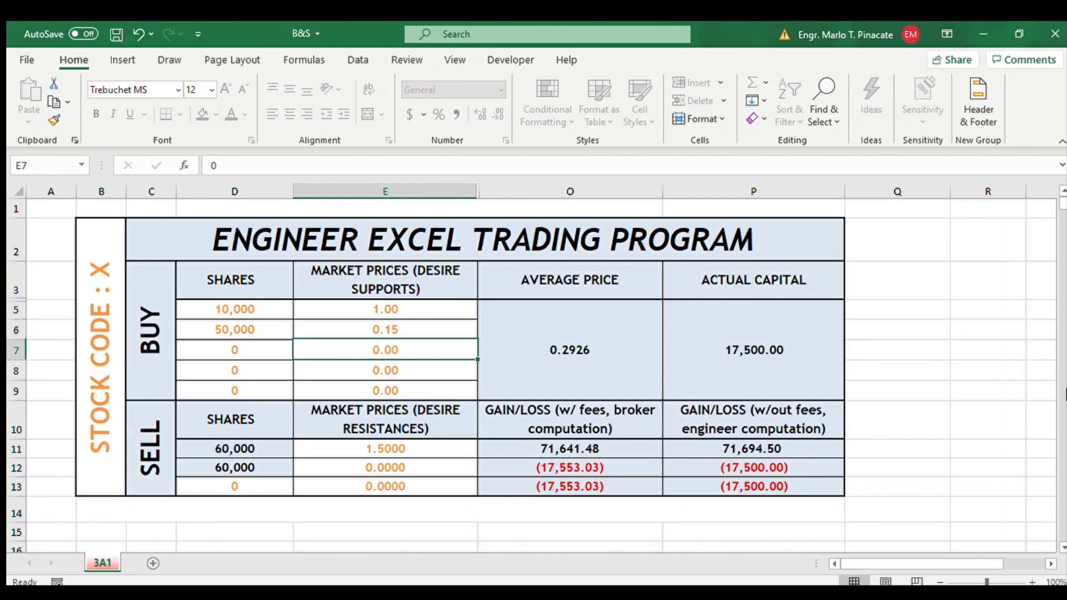
key("Down")
key("Down")
key("Down")
key("Down")
key("Up")
key("Up")
key("Up")
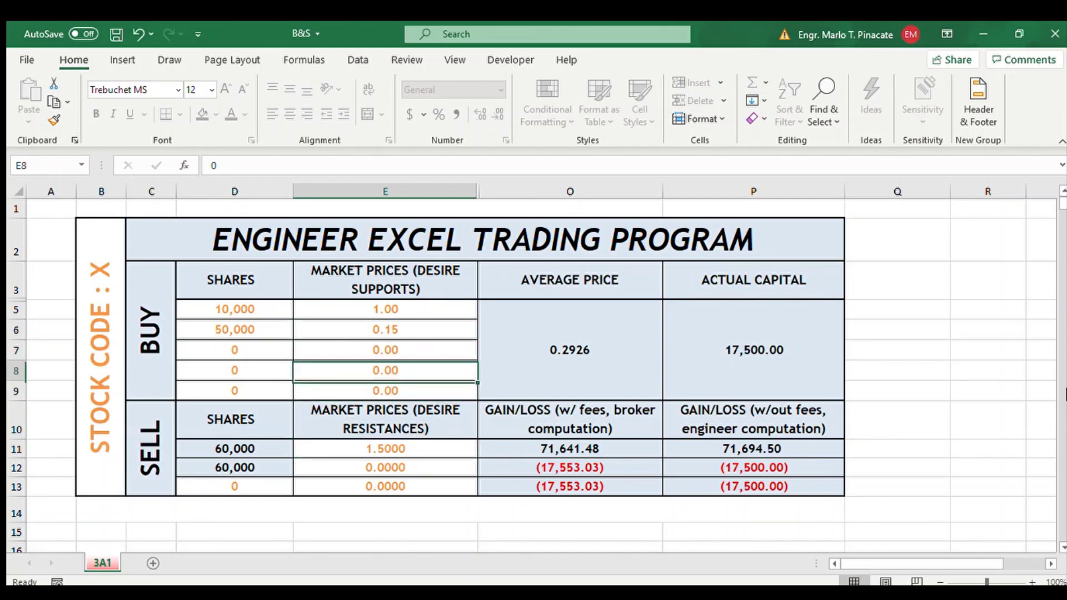
key("Up")
key("Left")
key("Left")
key("Right")
key("Right")
key("Left")
key("Left")
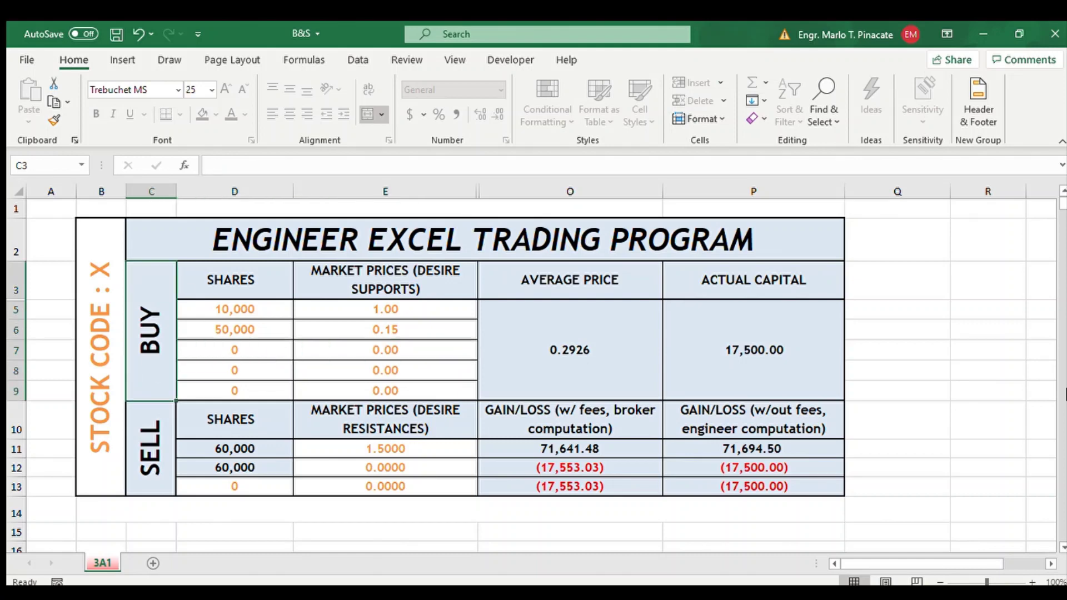
key("Right")
key("Left")
key("ctrl+s")
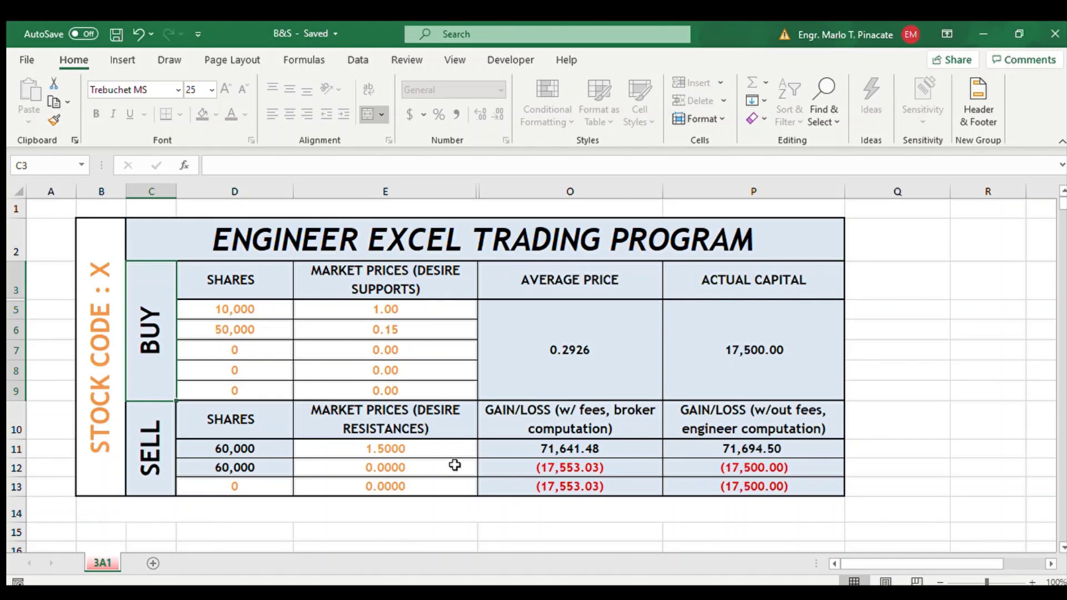
- Review the table, including the 60,000-share sell row at 0.0000 losing (17,553.03) with fees
left_click(877, 329)
key("Left")
key("Left")
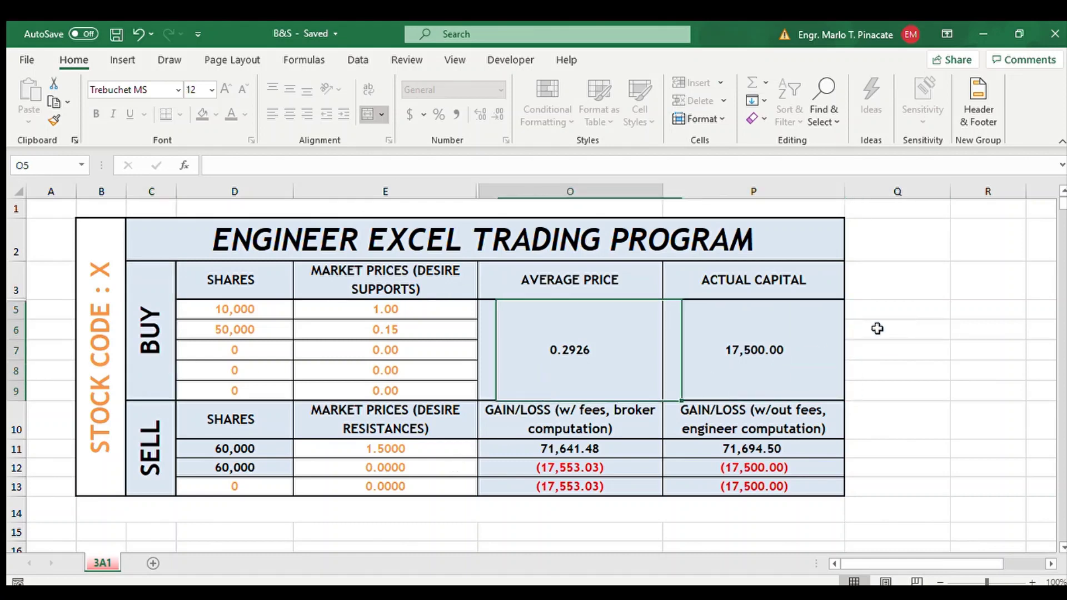
key("Left")
key("Down")
key("Left")
key("Left")
key("Left")
key("Left")
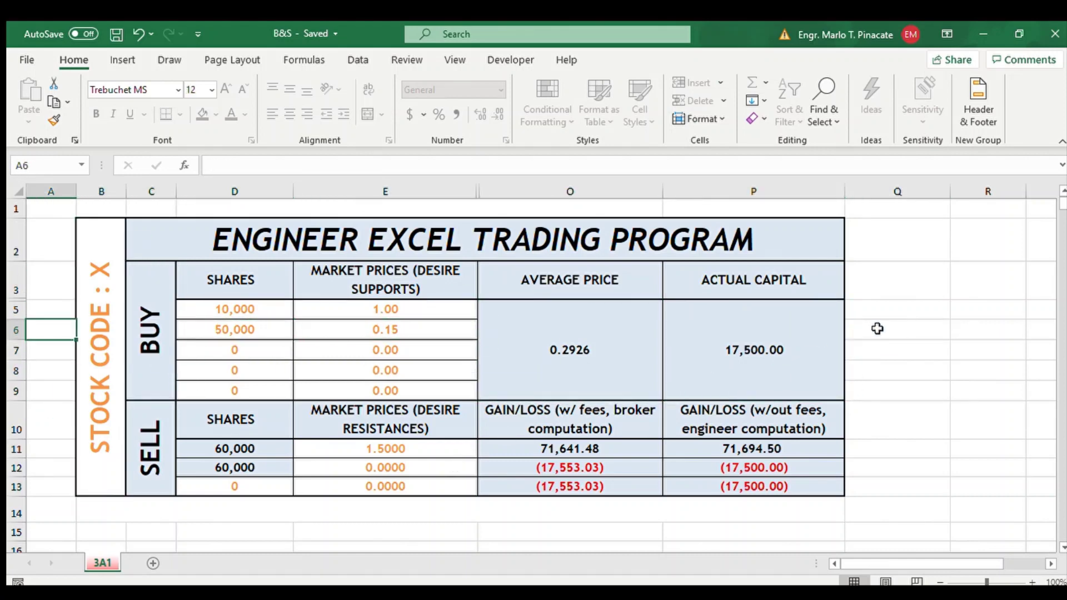
key("Up")
key("Up")
key("Up")
key("Up")
key("Down")
key("Down")
key("Down")
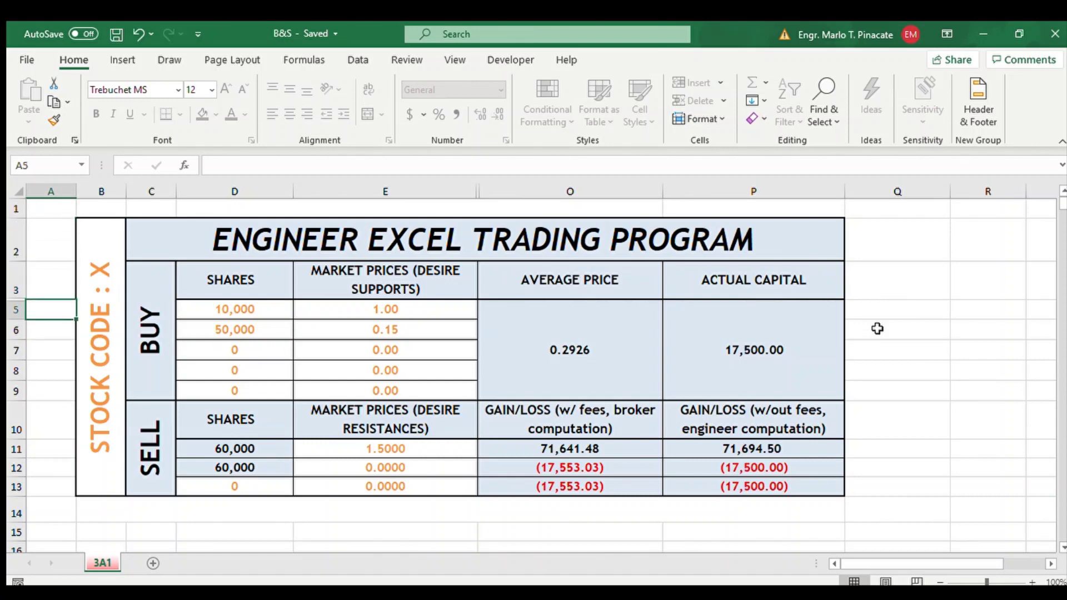
key("Up")
key("Up")
key("Down")
key("Down")
key("Up")
key("Up")
key("Down")
key("Down")
key("Up")
key("Up")
key("Down")
key("Down")
key("Up")
key("Down")
key("Up")
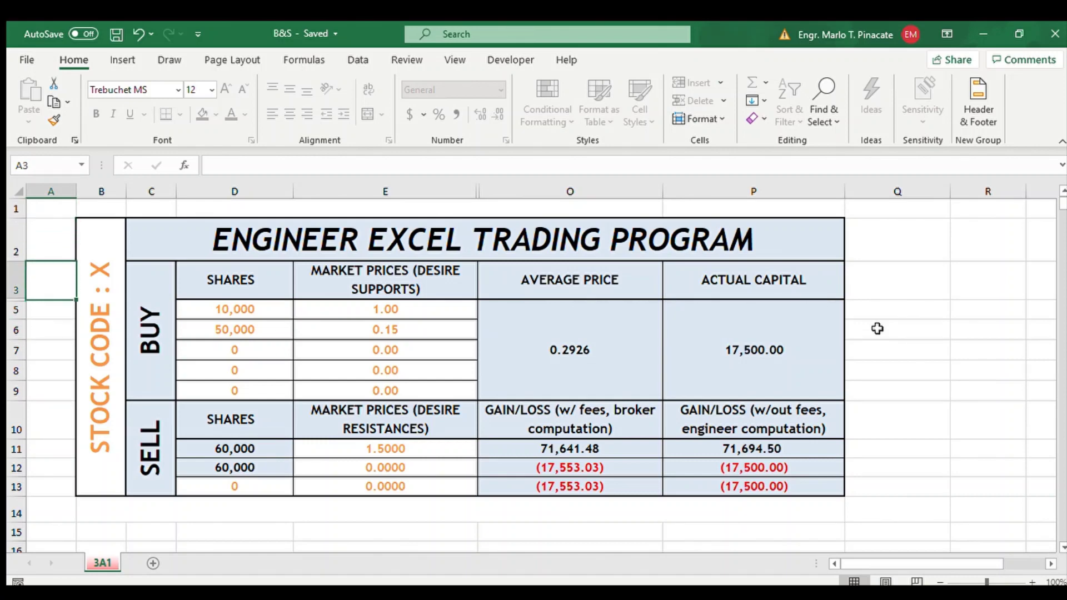
key("Down")
key("Up")
key("Down")
key("Up")
key("Up")
key("Up")
key("Down")
key("Down")
key("Down")
key("Up")
key("Up")
key("Down")
key("Down")
key("Up")
key("Right")
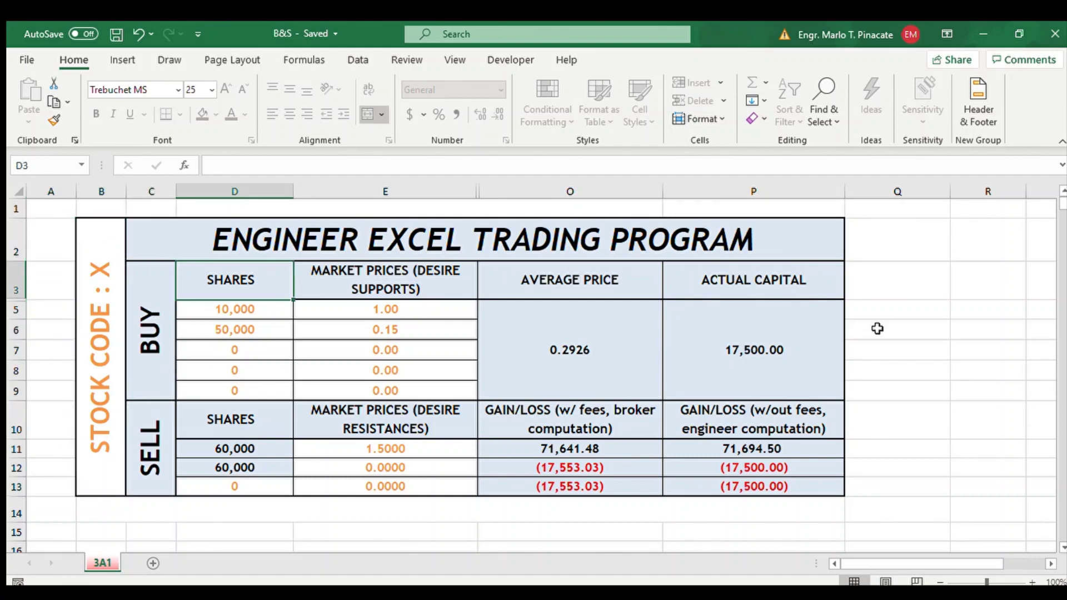
key("Right")
key("Right")
key("Right")
key("Right")
key("Right")
key("Left")
key("Left")
key("Left")
key("Down")
key("Down")
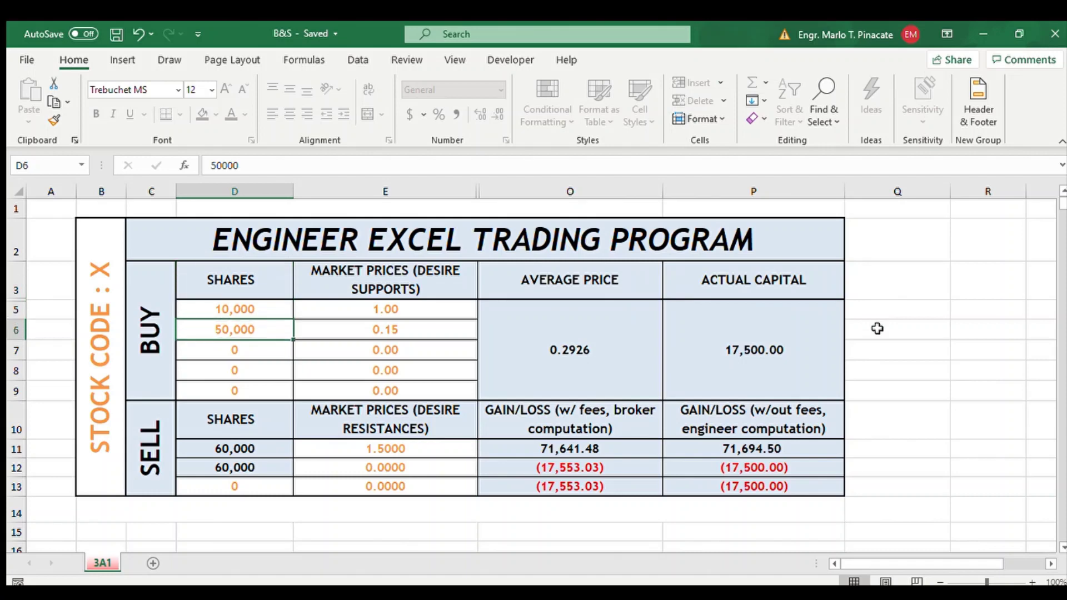
left_click(917, 380)
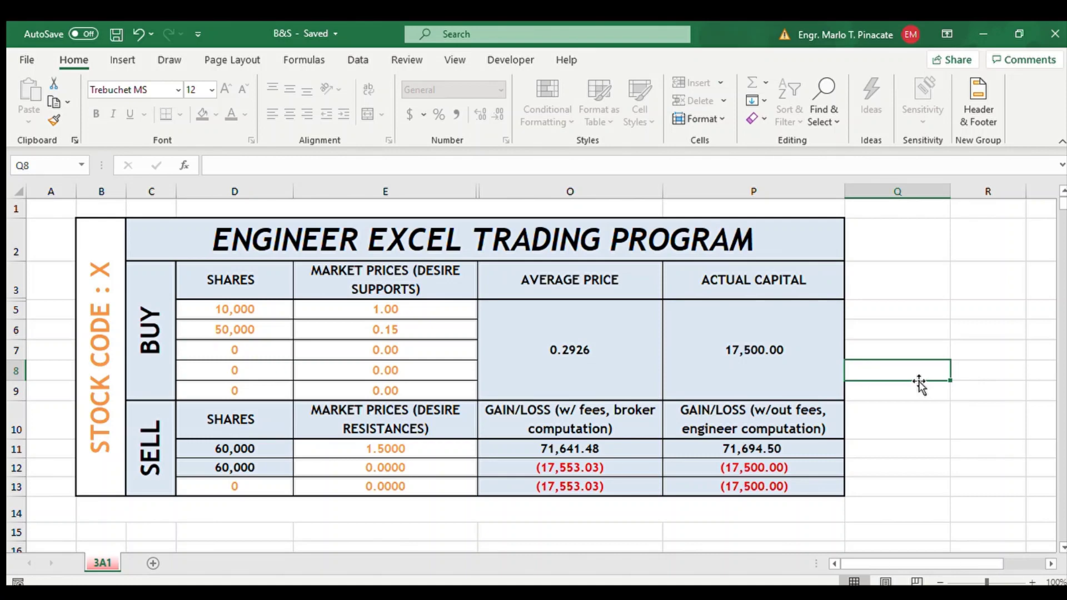
key("Left")
key("Left")
key("Left")
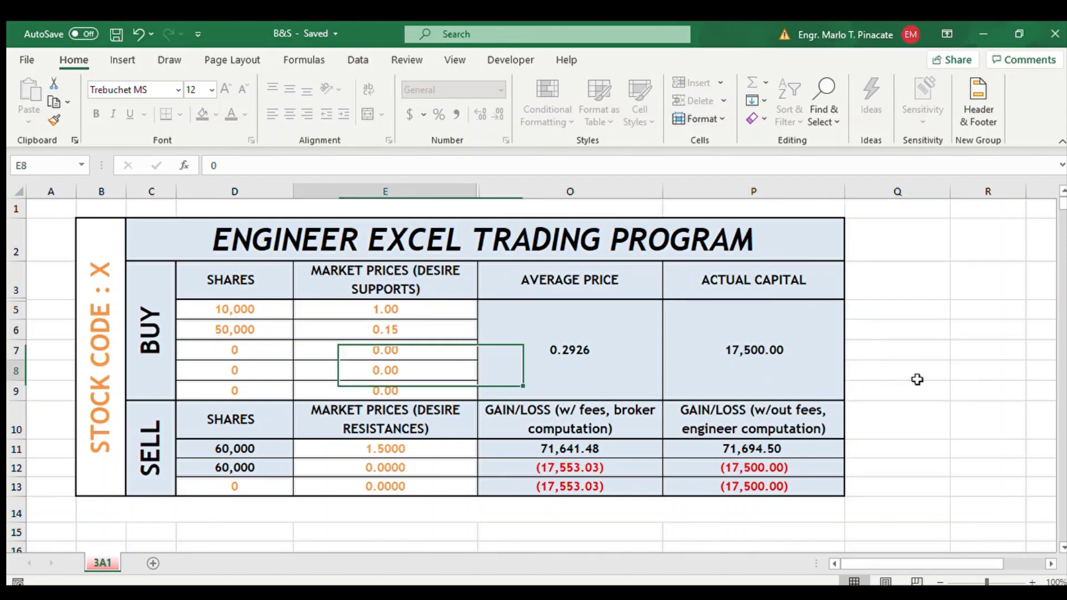
key("Left")
key("Left")
key("Left")
key("Left")
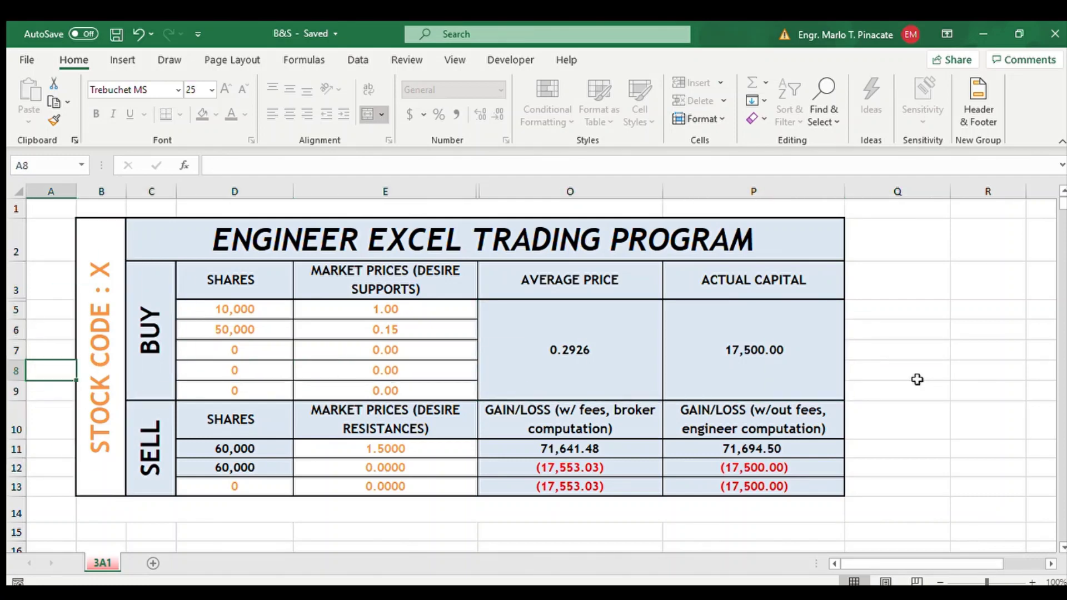